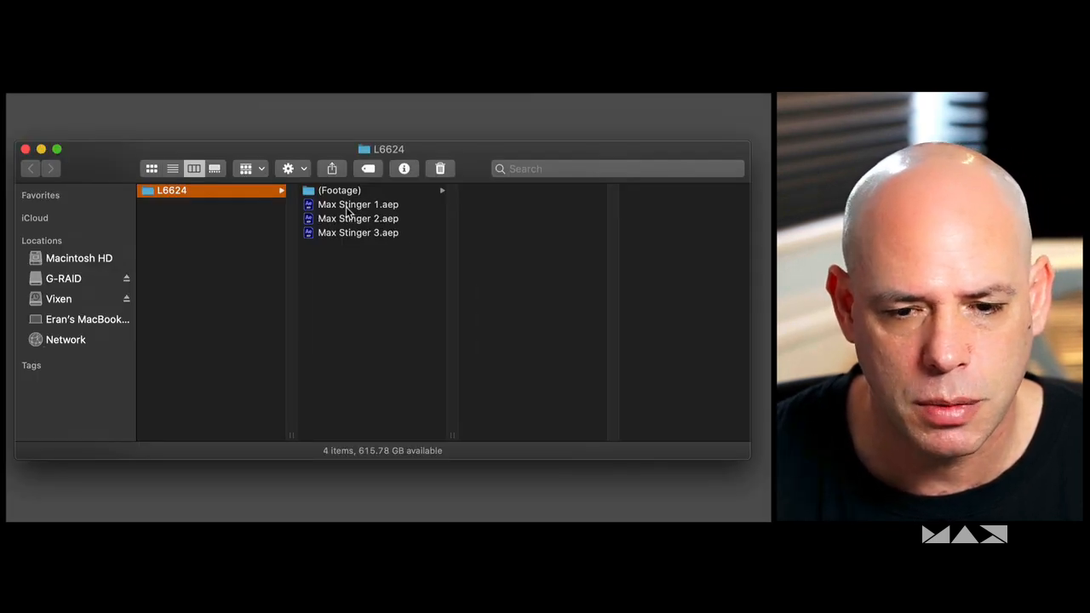
left_click(349, 212)
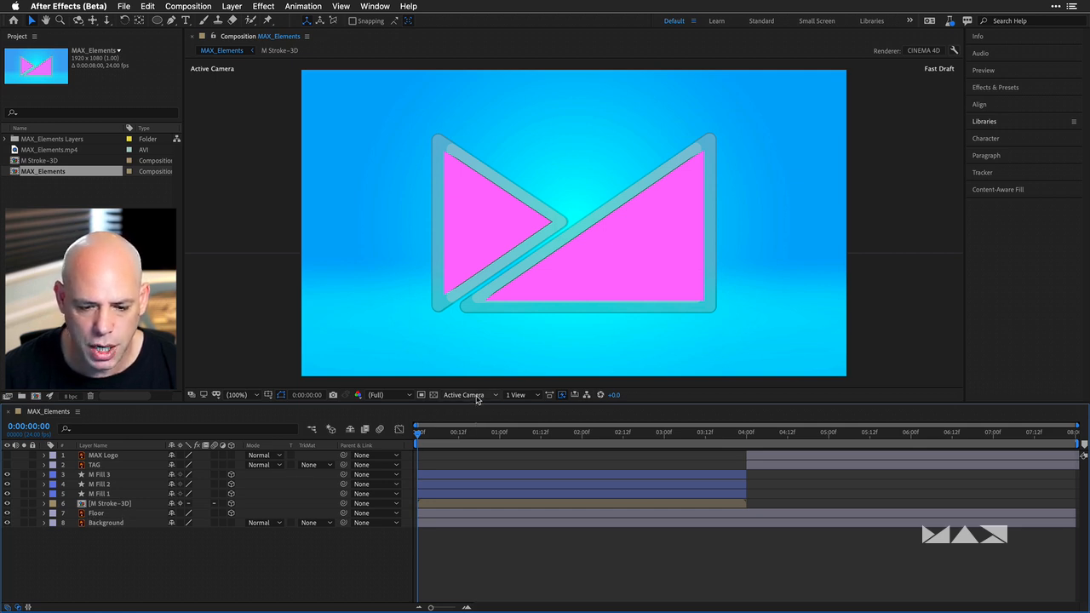
Step: Inspect the 3D logo layers by orbiting around them in Custom View 1, and return to the Active Camera view
left_click(478, 397)
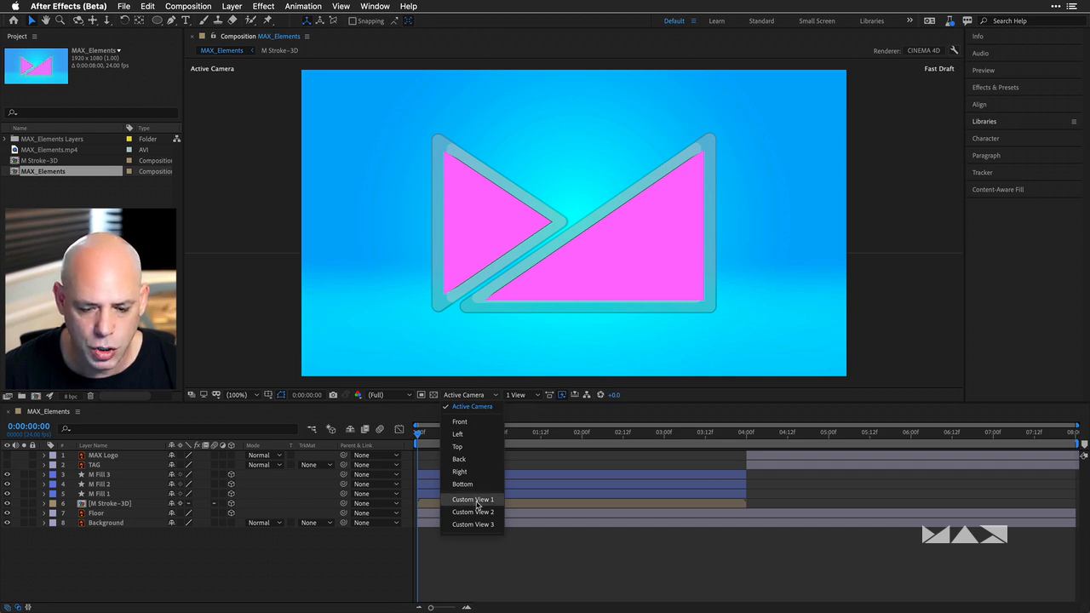
left_click(477, 501)
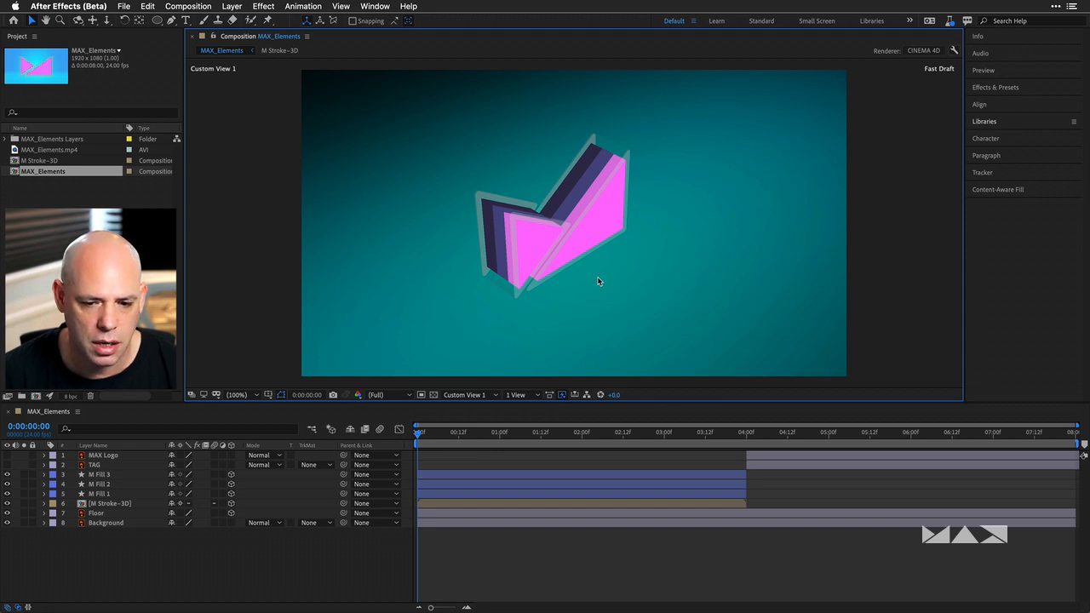
key("c")
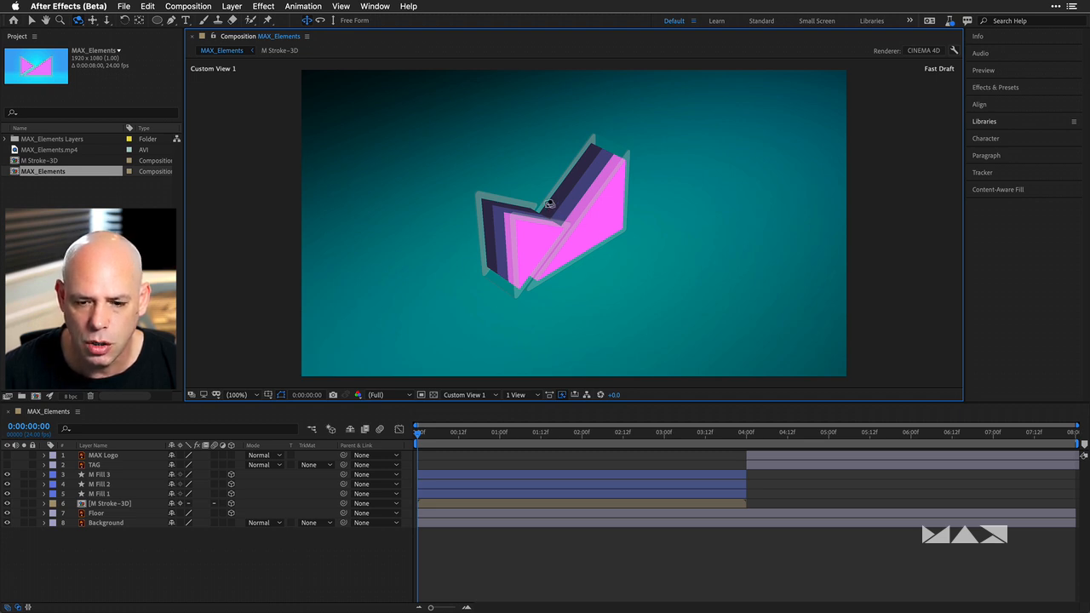
mouse_move(681, 209)
left_mouse_down()
mouse_move(662, 199)
mouse_move(686, 207)
mouse_move(713, 197)
mouse_move(676, 204)
left_mouse_up()
mouse_move(455, 205)
left_mouse_down()
mouse_move(445, 204)
mouse_move(464, 204)
mouse_move(435, 196)
left_mouse_up()
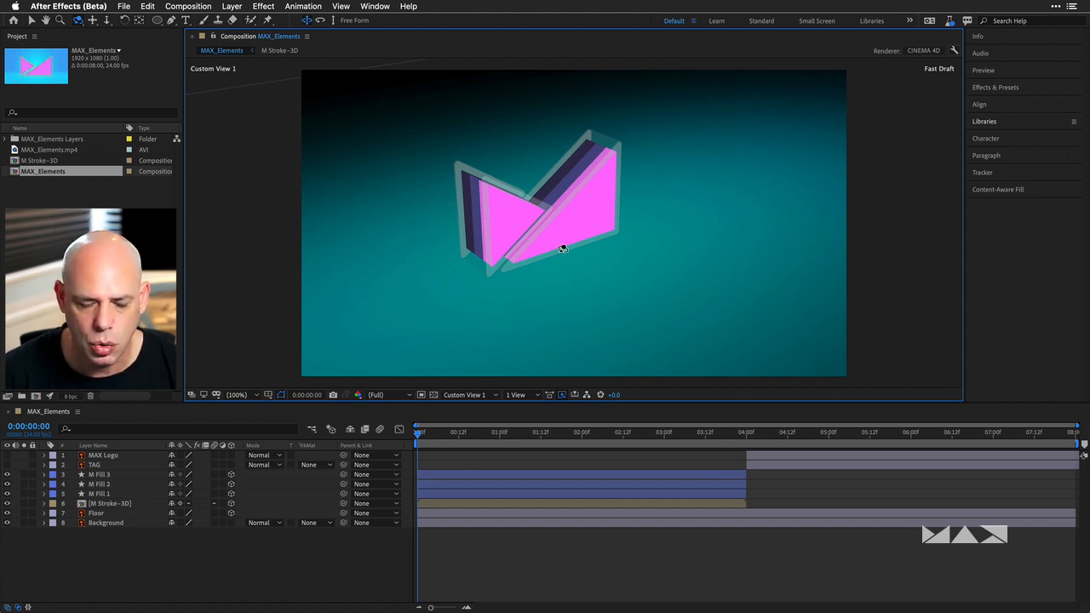
left_click(468, 397)
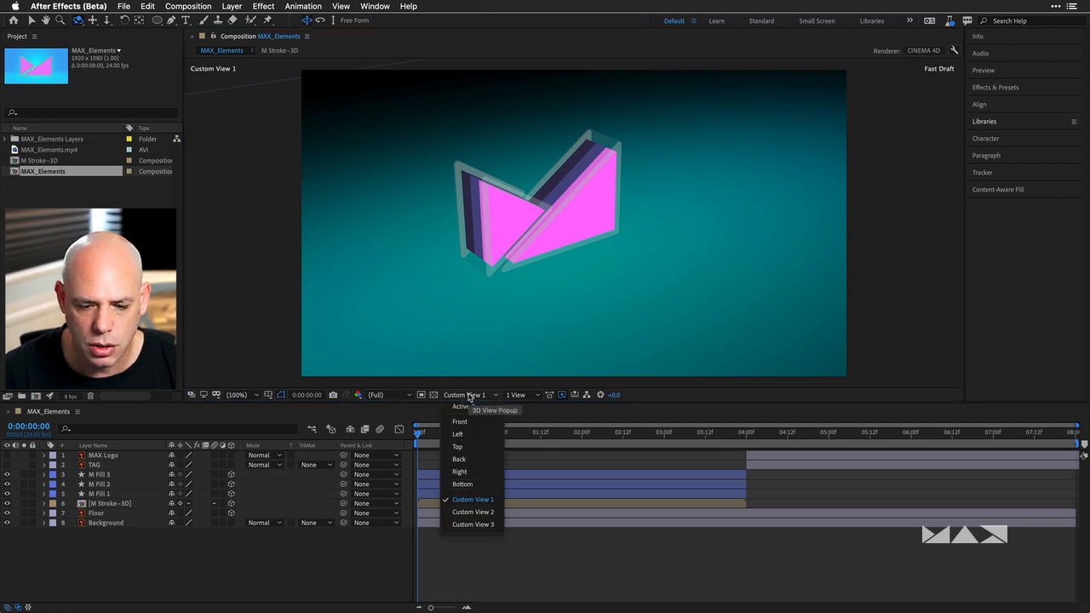
left_click(470, 408)
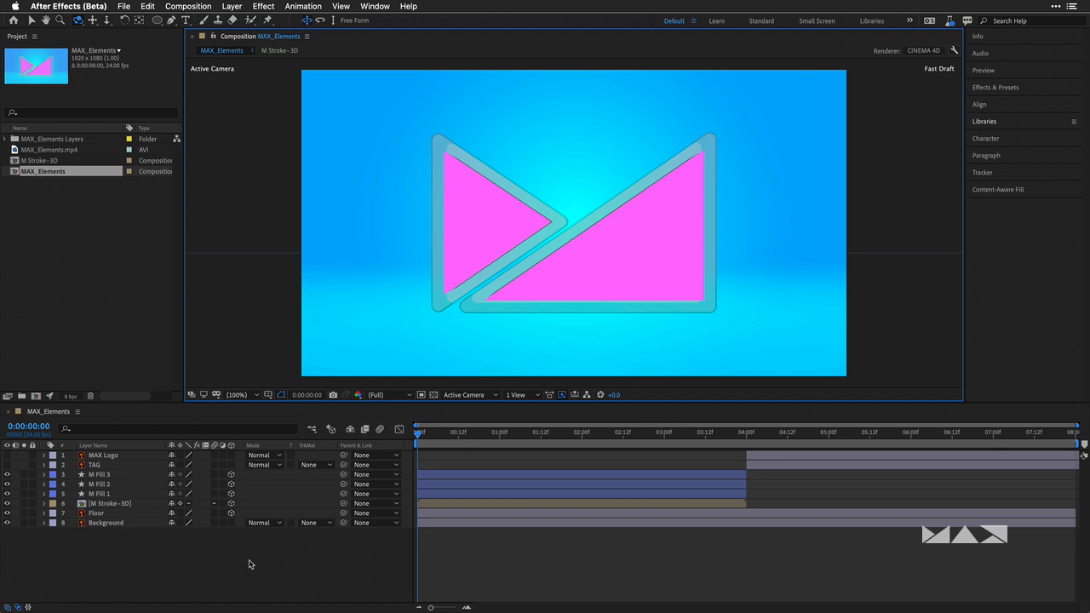
Step: Add a two-node camera with the 35mm preset to the MAX_Elements composition
left_click(217, 568)
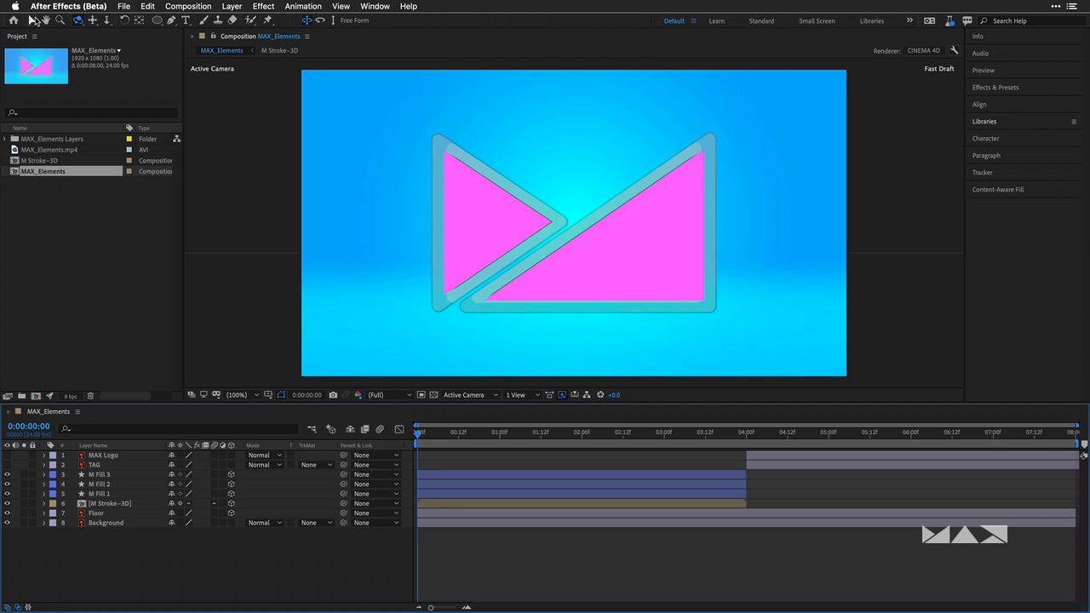
left_click(32, 19)
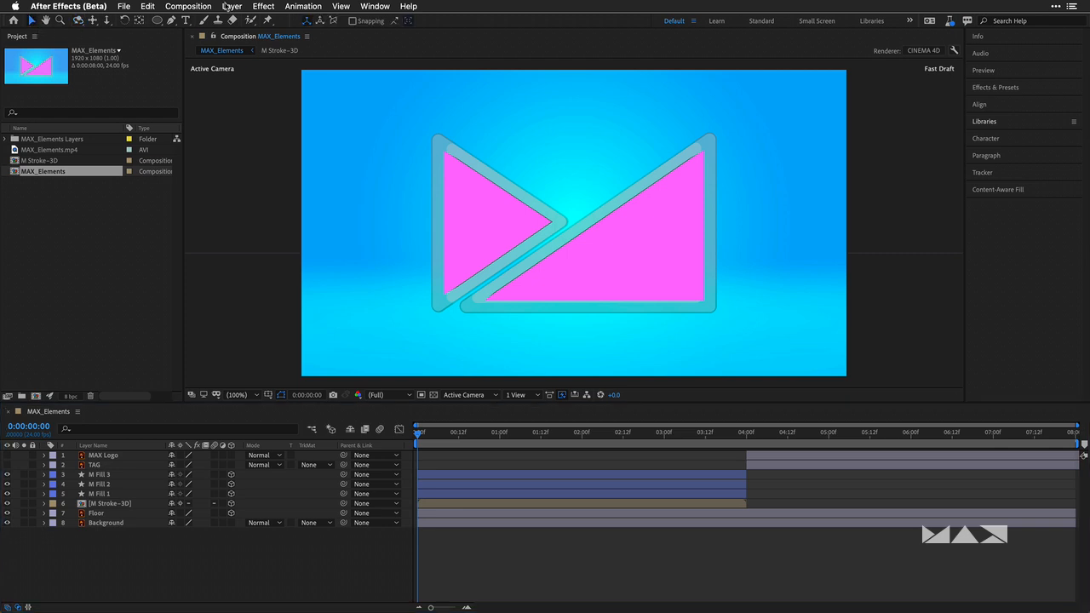
left_click(229, 6)
mouse_move(230, 20)
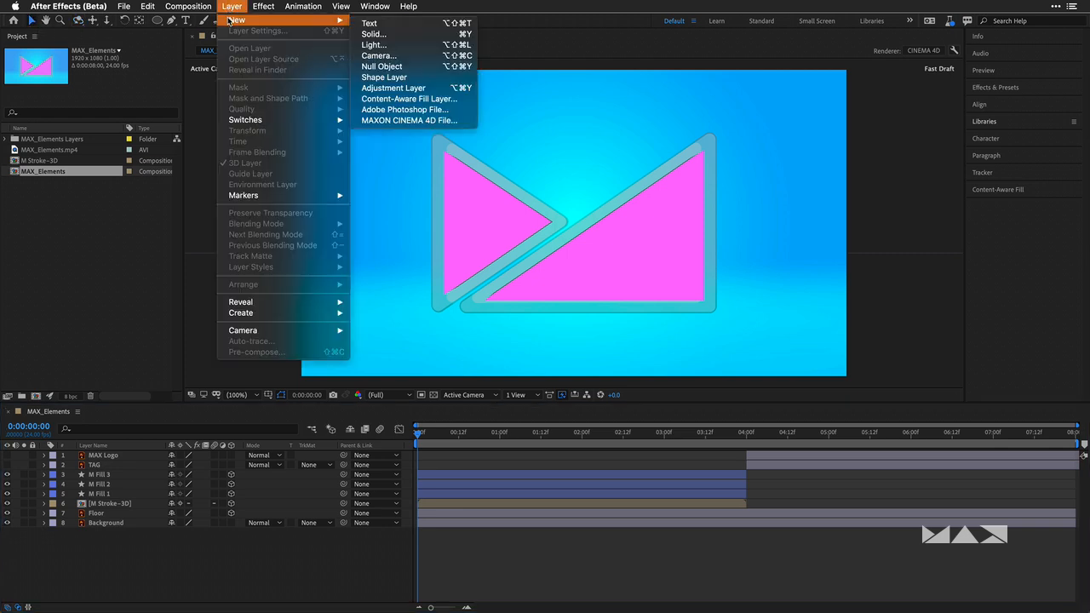
left_click(377, 56)
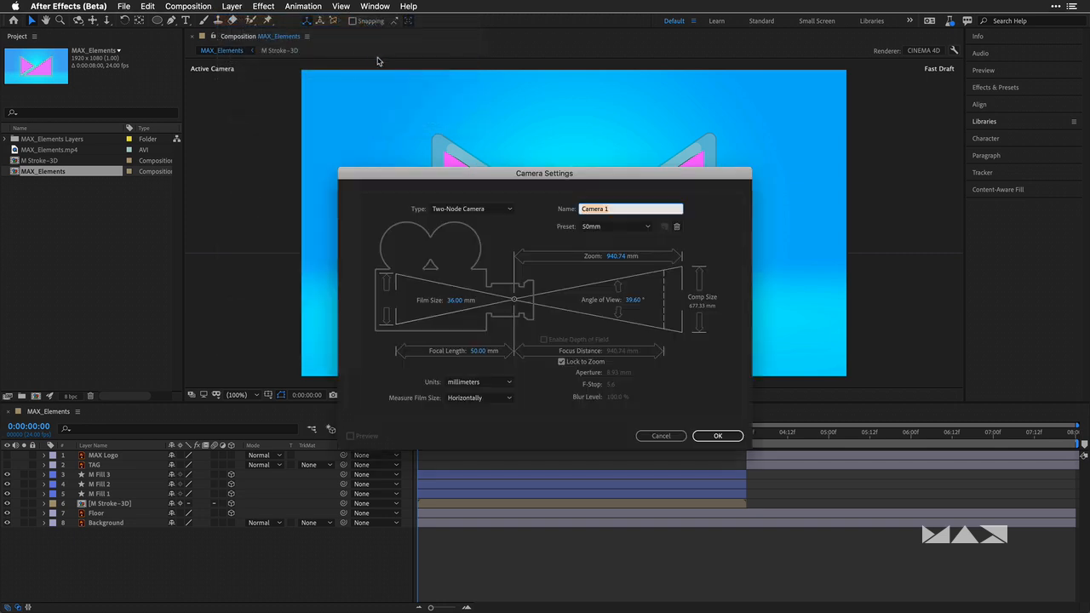
left_click(609, 228)
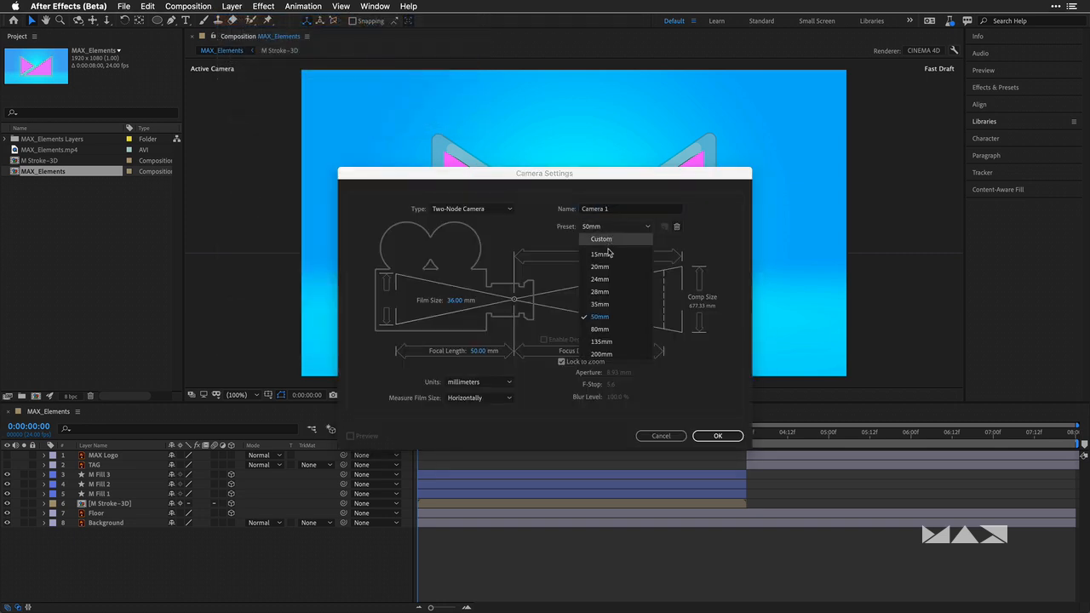
left_click(608, 305)
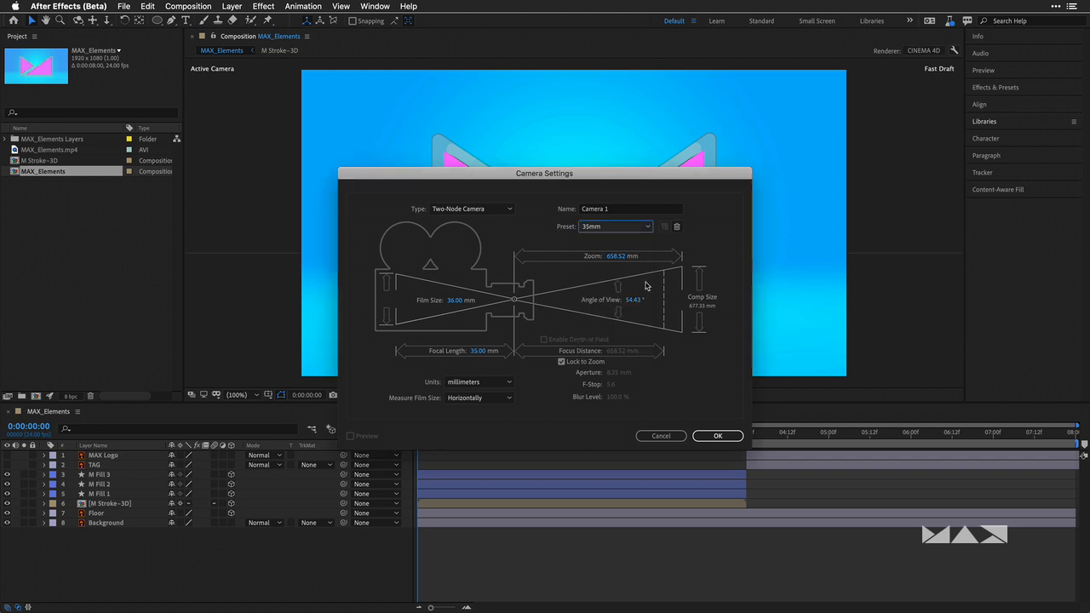
left_click(451, 215)
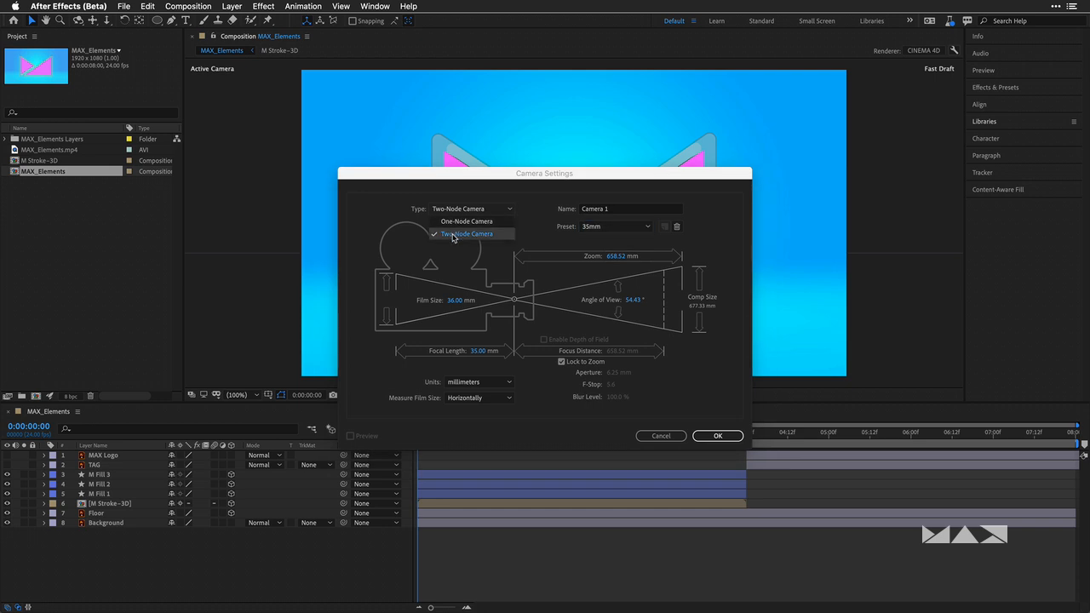
left_click(453, 238)
left_click(718, 435)
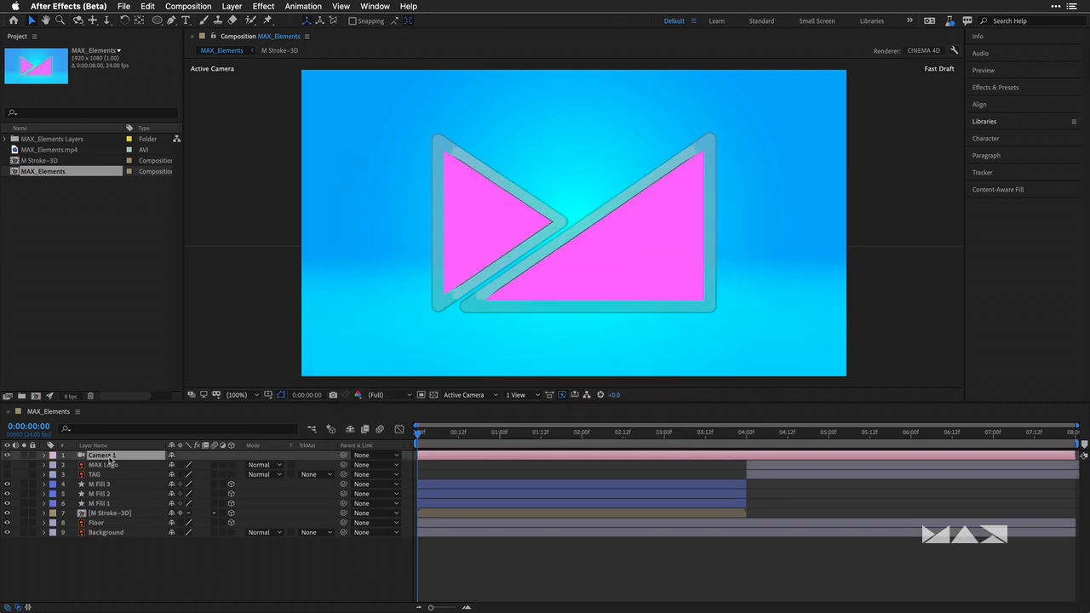
Step: Create an orbit null for the Camera 1 layer
right_click(109, 460)
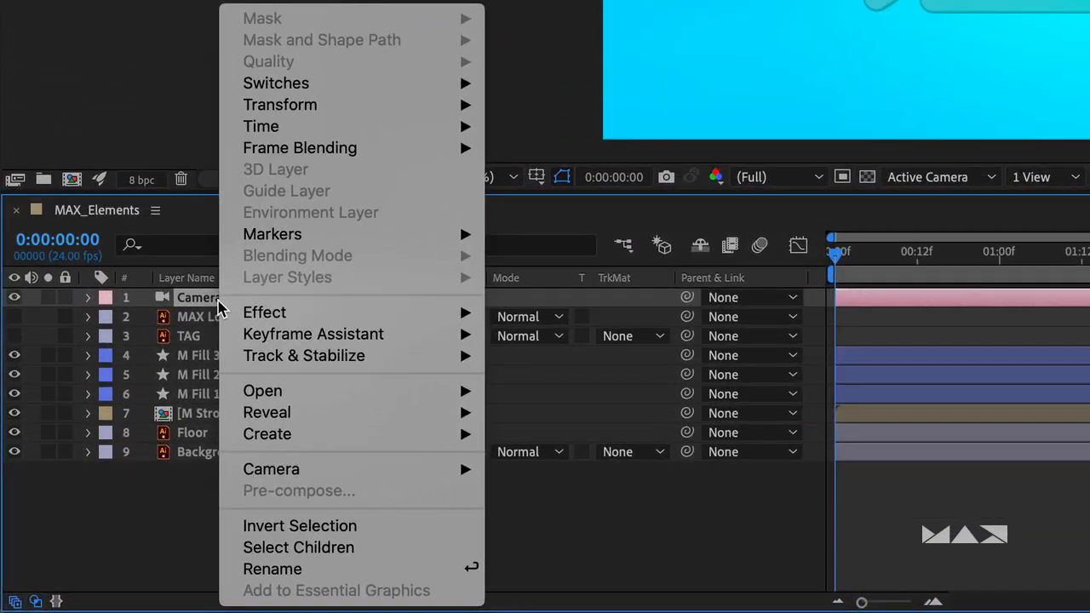
mouse_move(284, 471)
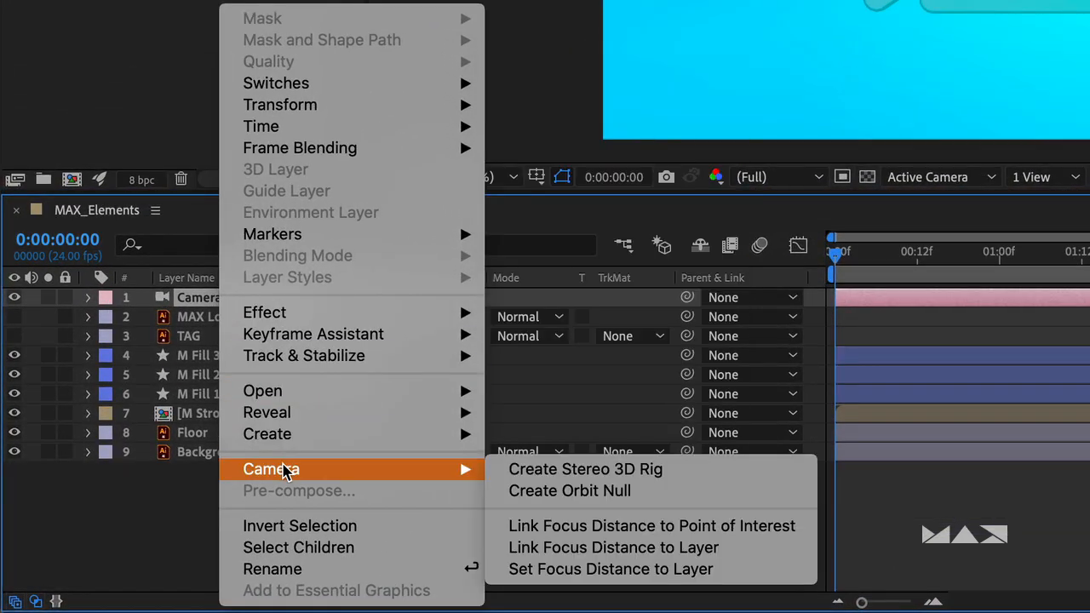
left_click(547, 492)
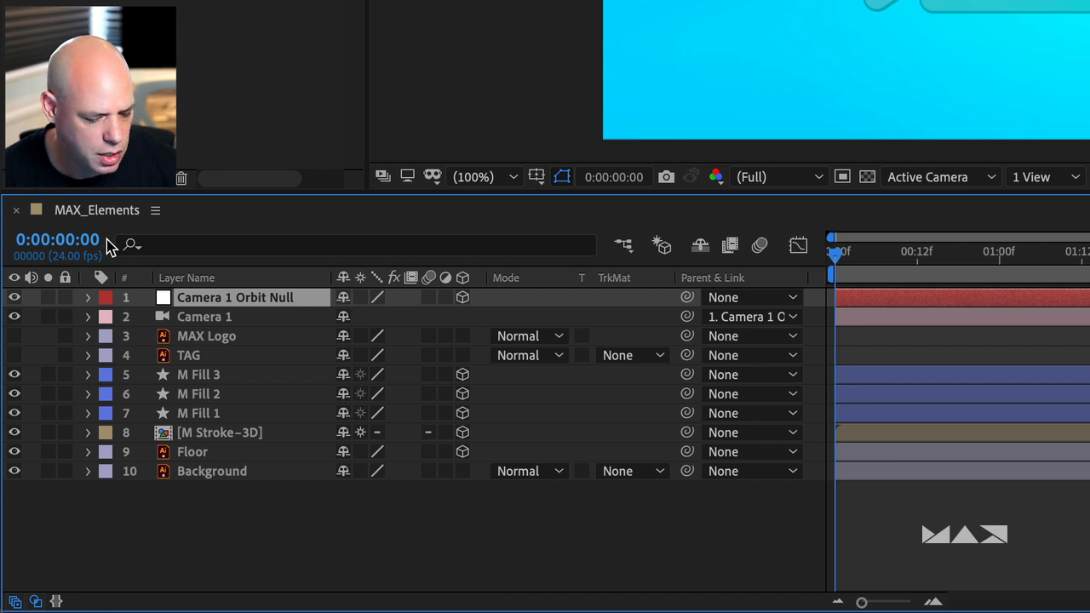
Step: Set the orbit null's Y Rotation to 70° and start keyframing it at 0:00:00:00
key("r")
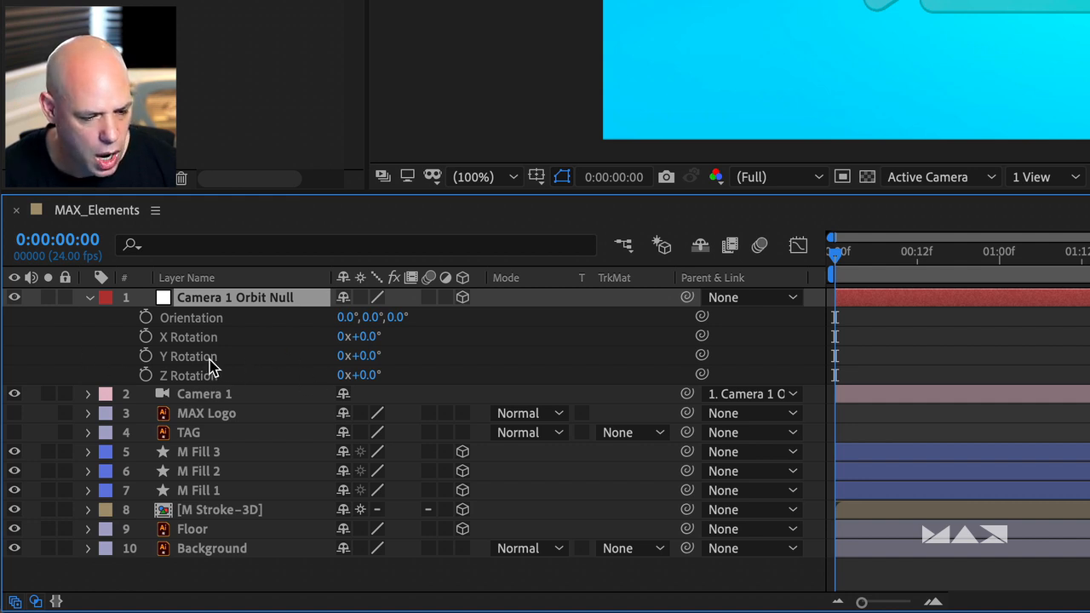
left_click(373, 356)
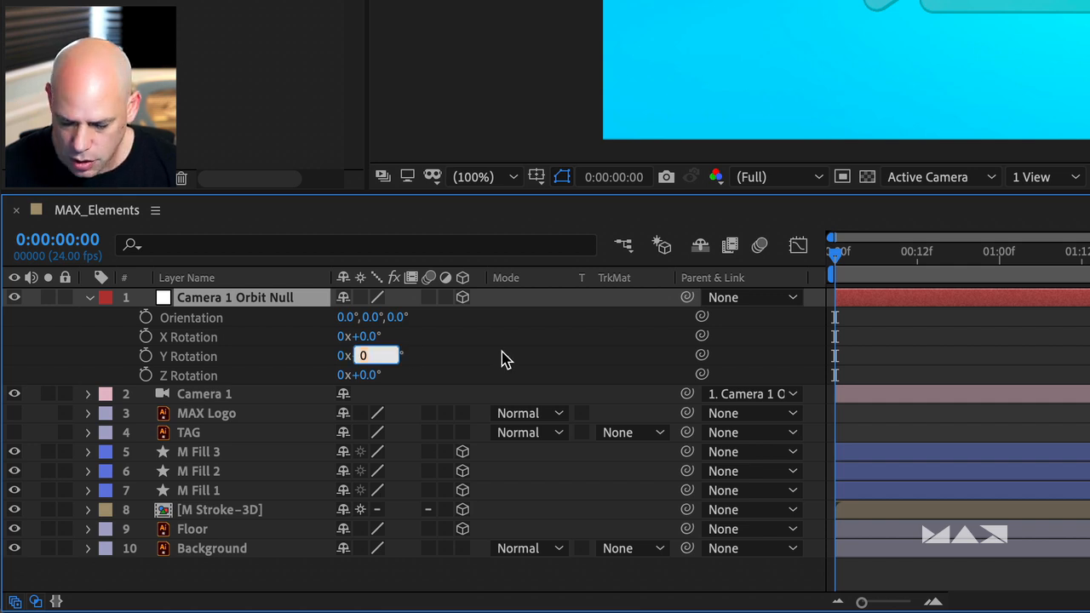
type("70")
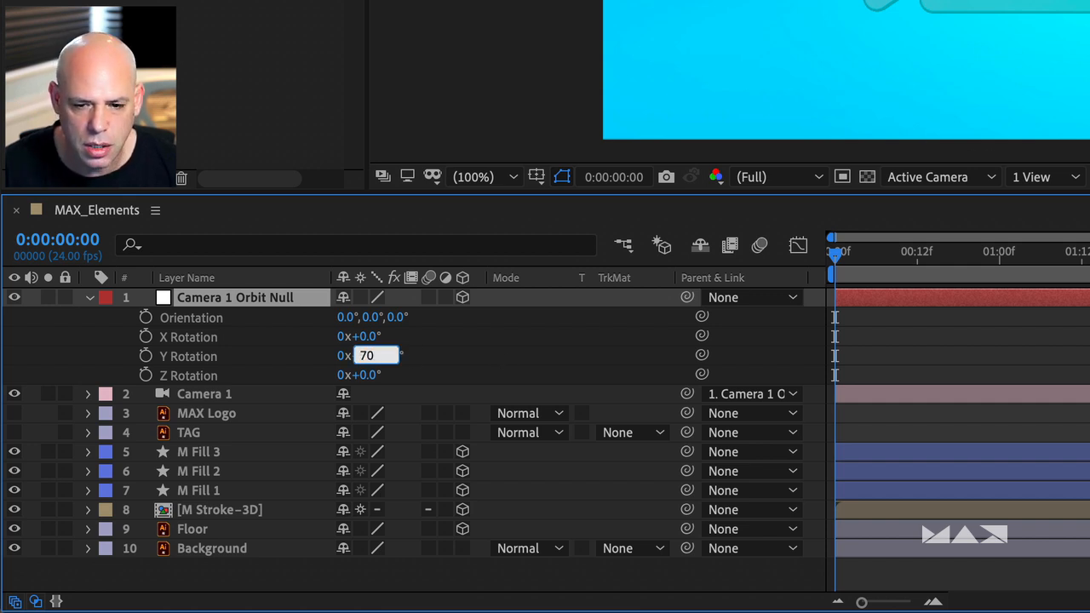
key("Return")
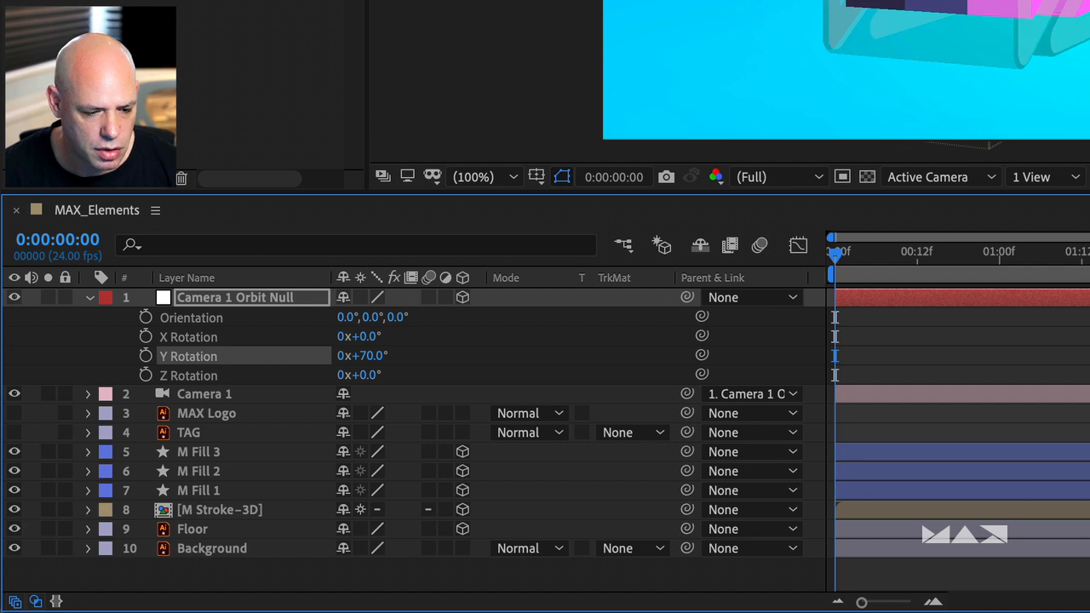
left_click(147, 358)
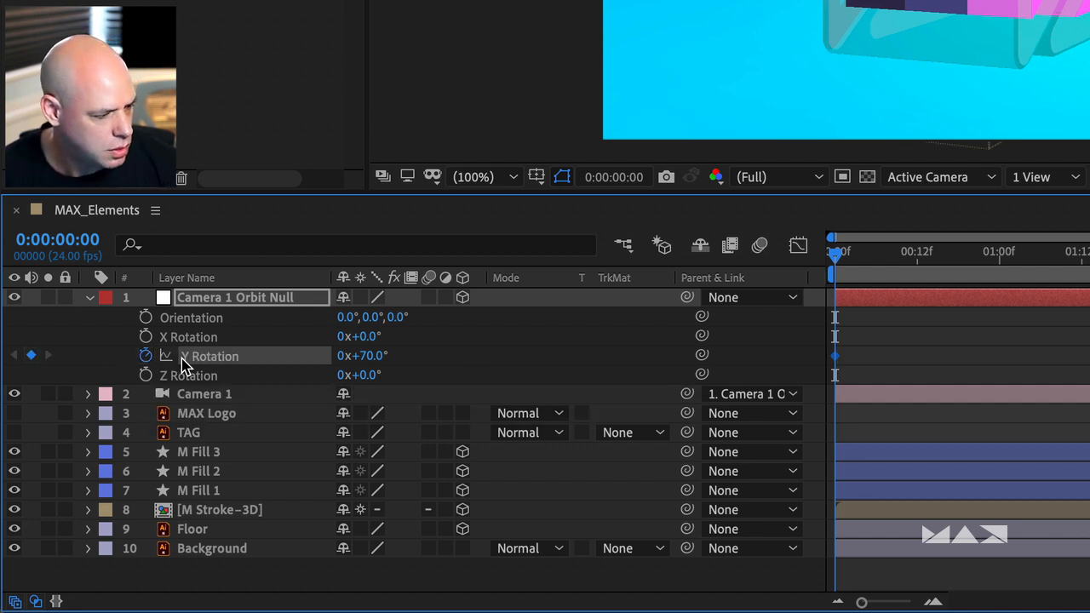
Step: Go to 0:00:04:00, show the scene in Custom View 1 and keyframe the orbit null's Y Rotation at 40°
left_click(56, 245)
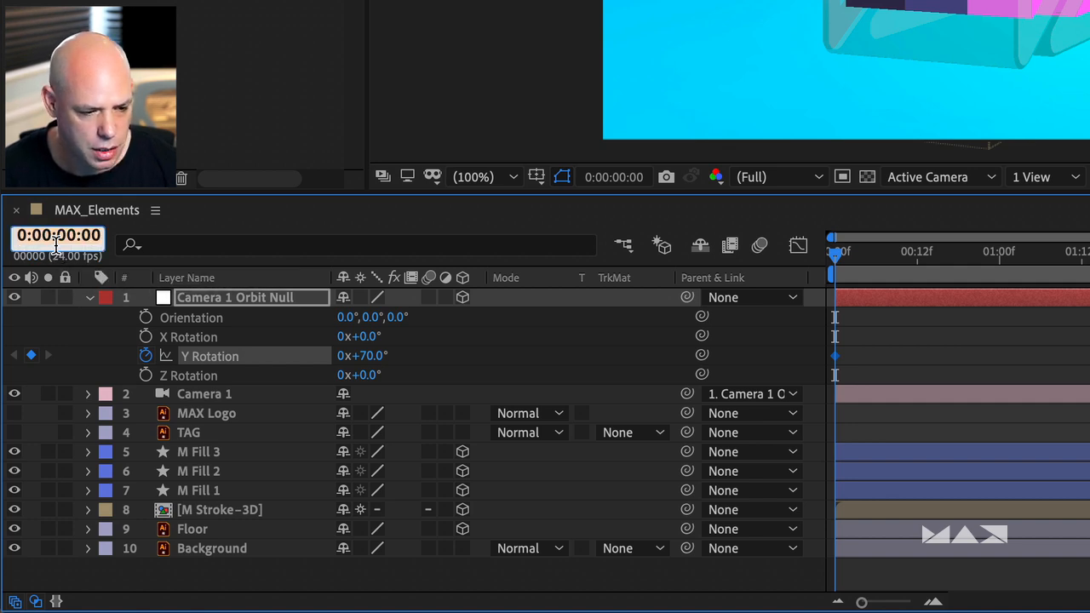
type("400")
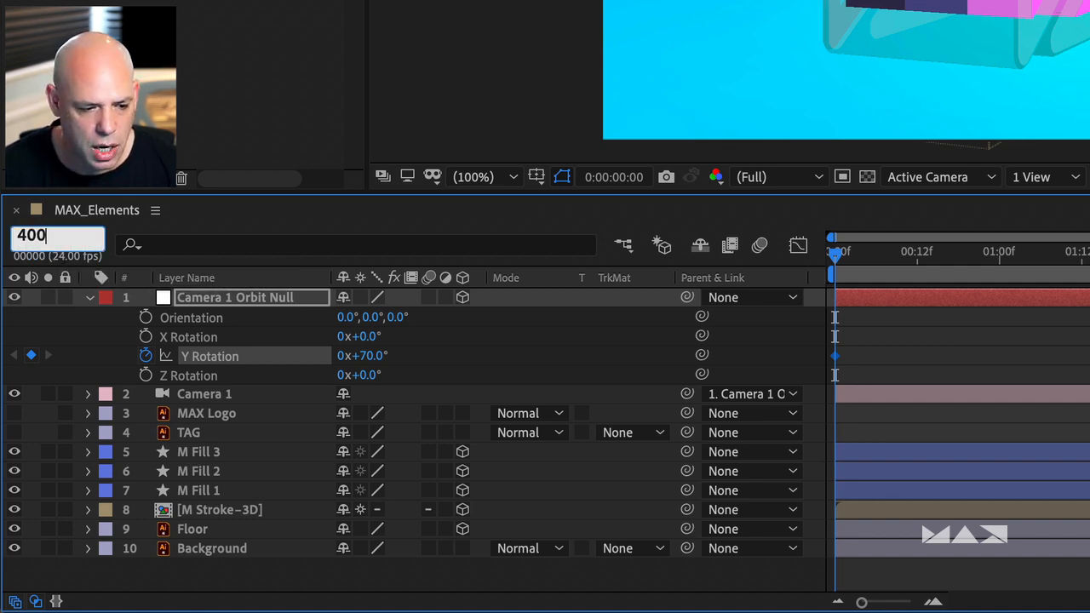
key("Return")
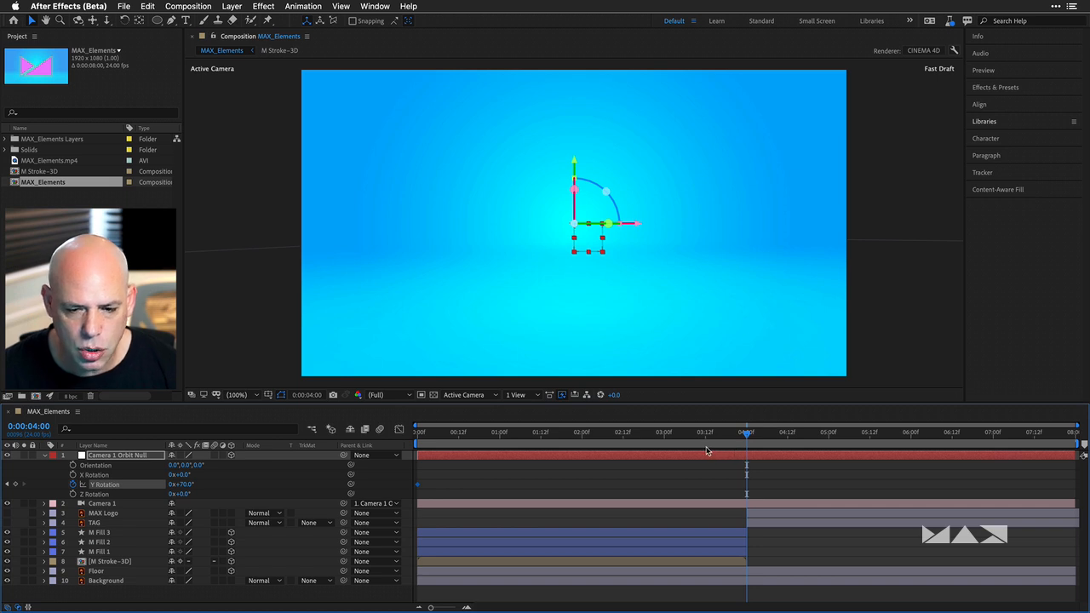
left_click(460, 395)
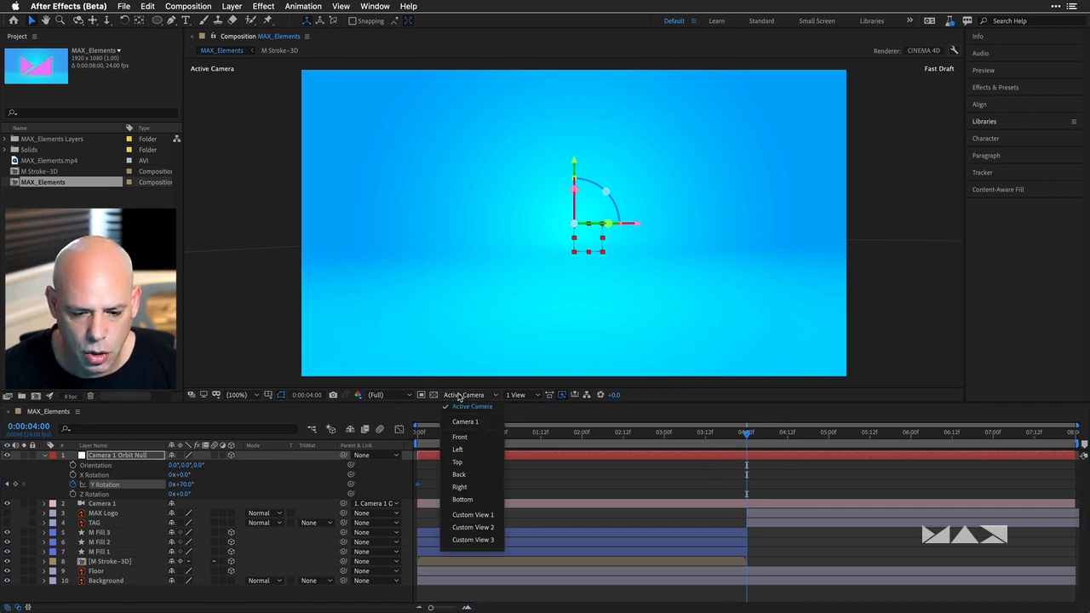
left_click(466, 517)
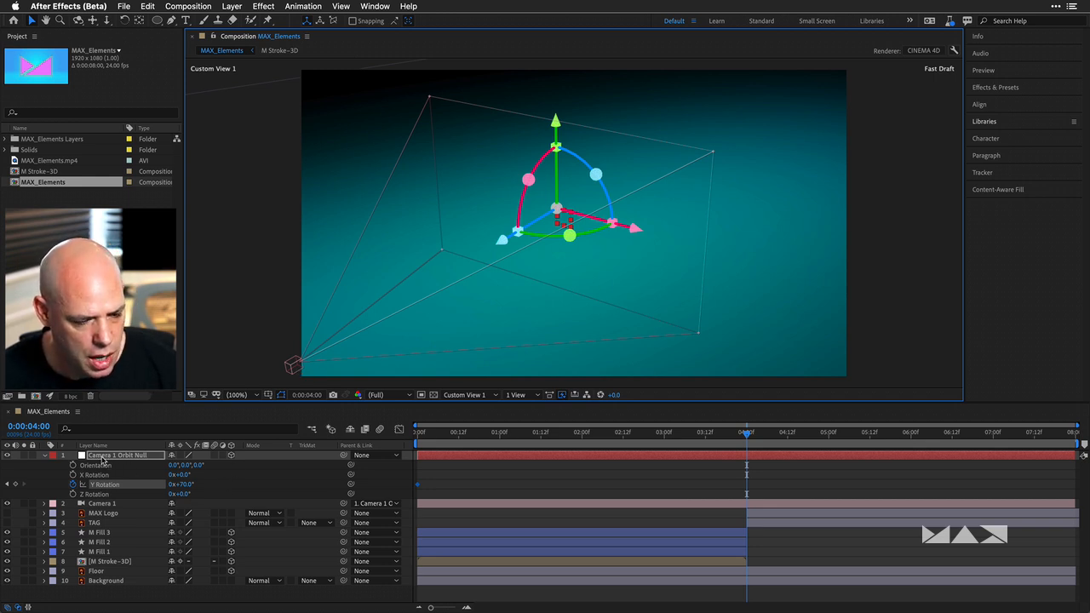
left_click(184, 485)
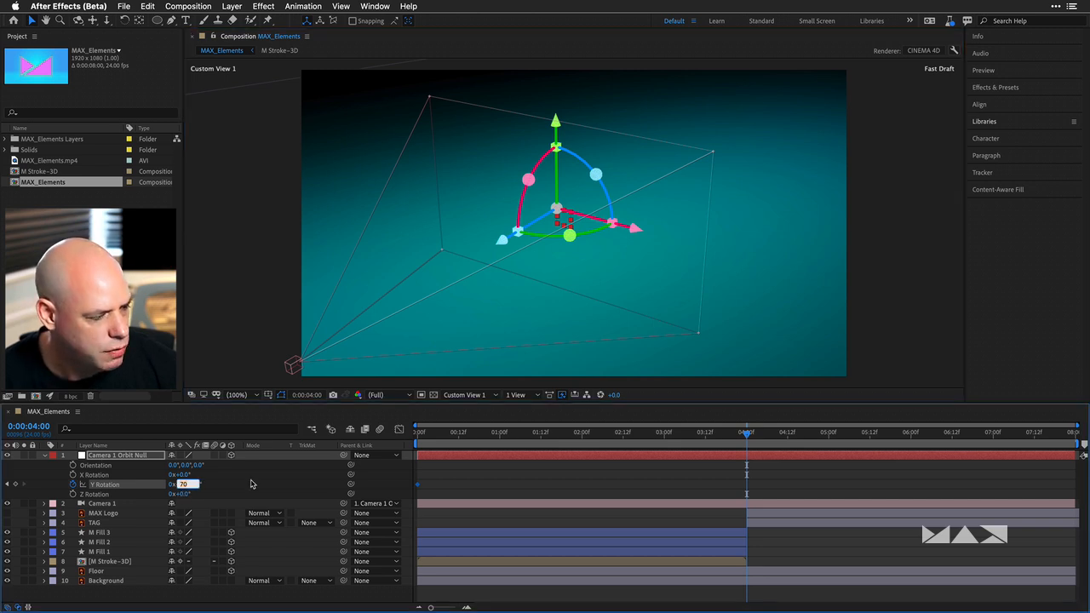
type("40")
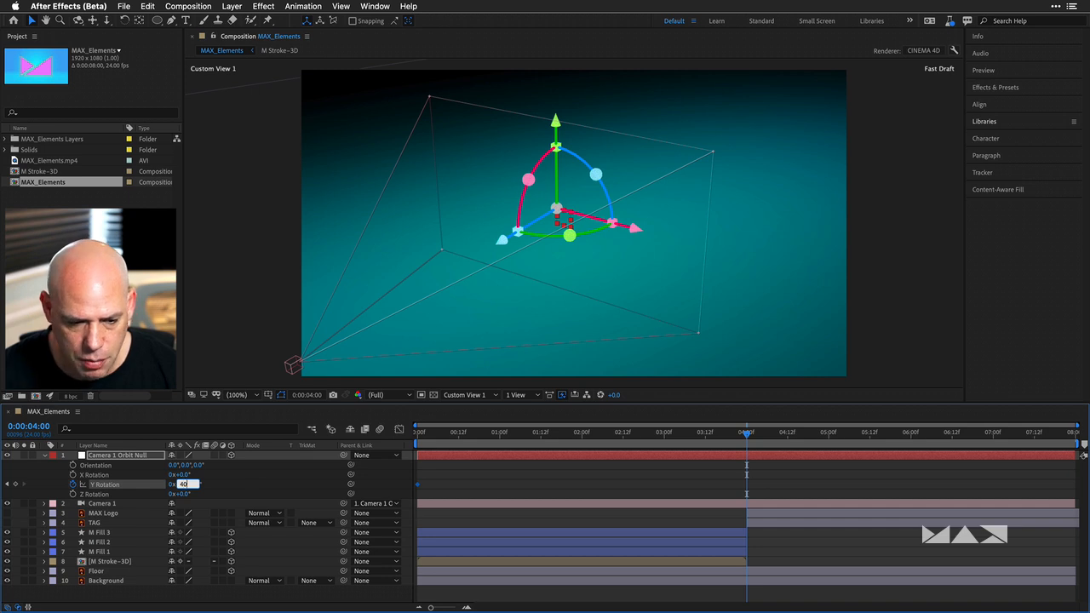
key("Return")
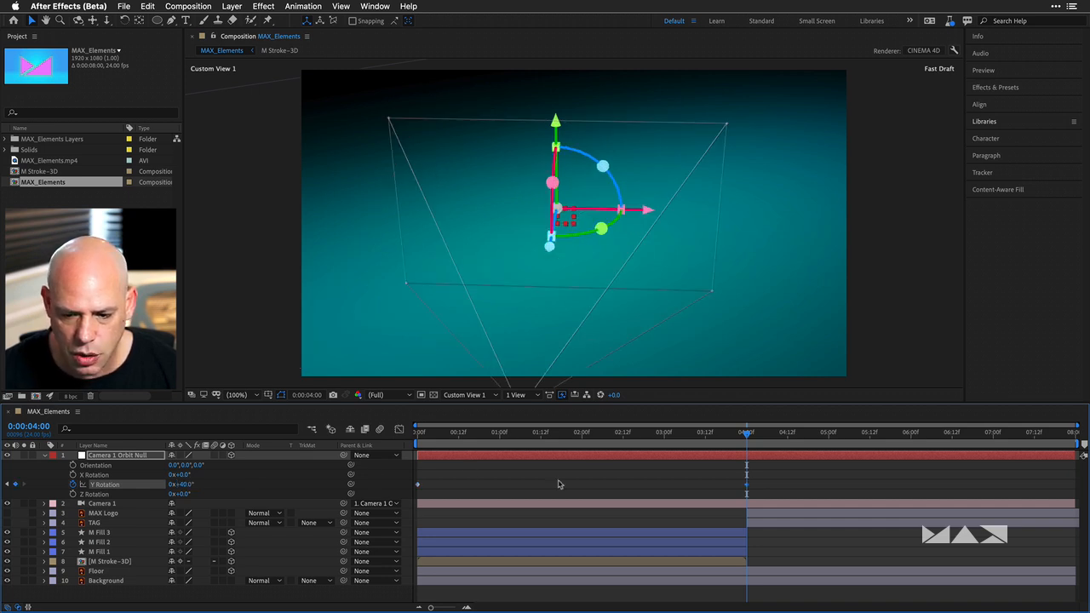
Step: Preview the camera's orbit movement from the start of the timeline and return to the first frame
left_click_drag(746, 432, 397, 454)
key("space")
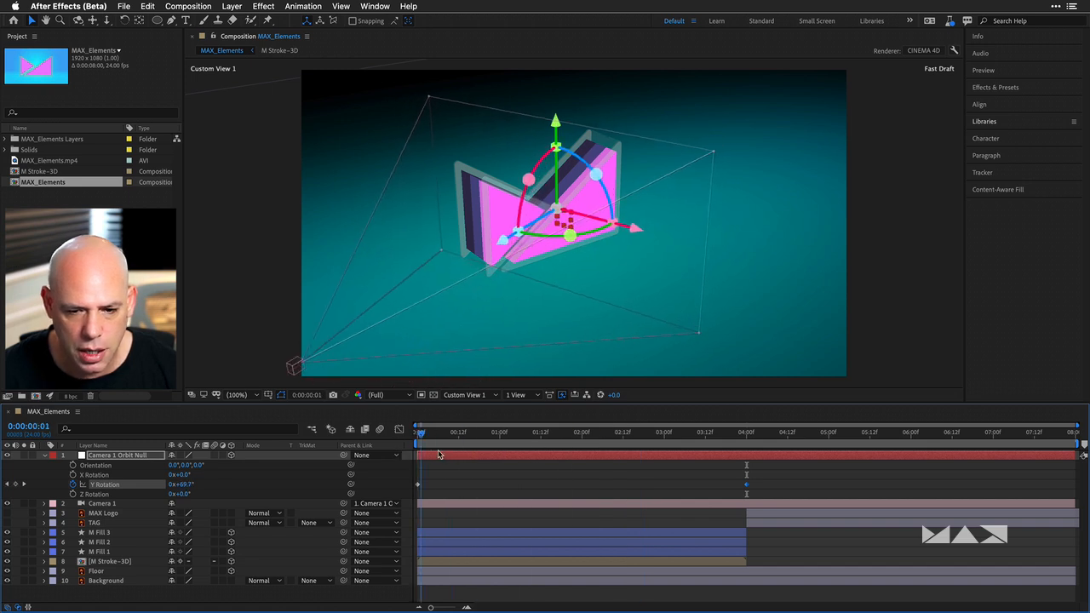
key("space")
mouse_move(398, 459)
left_mouse_down()
mouse_move(745, 459)
mouse_move(388, 463)
left_mouse_up()
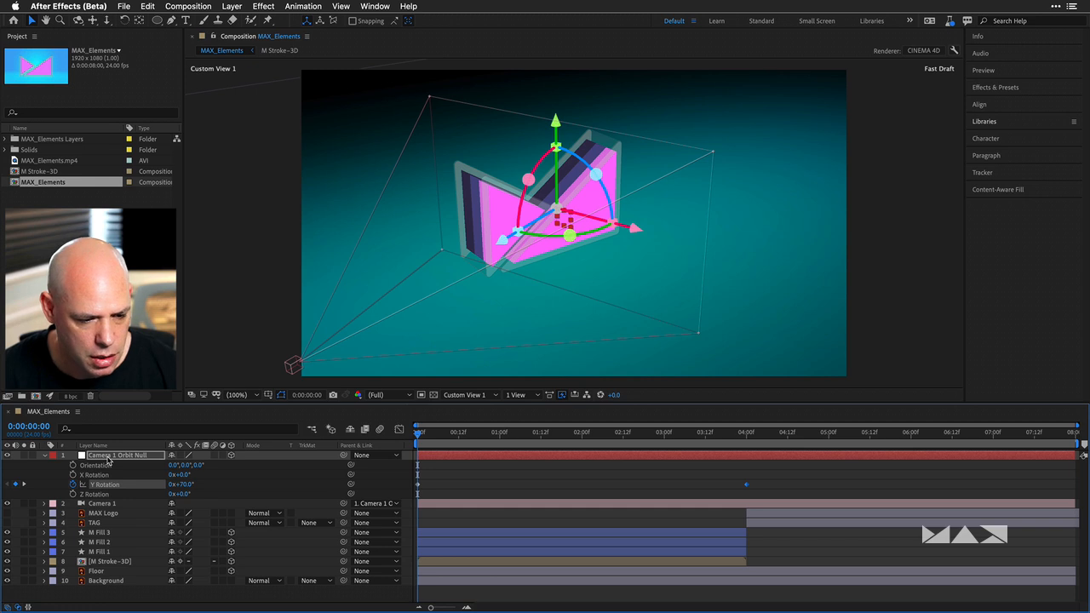
Step: Reveal the Camera 1 orbit null's Position alongside its rotation properties and set its X Position to 800
left_click(96, 457)
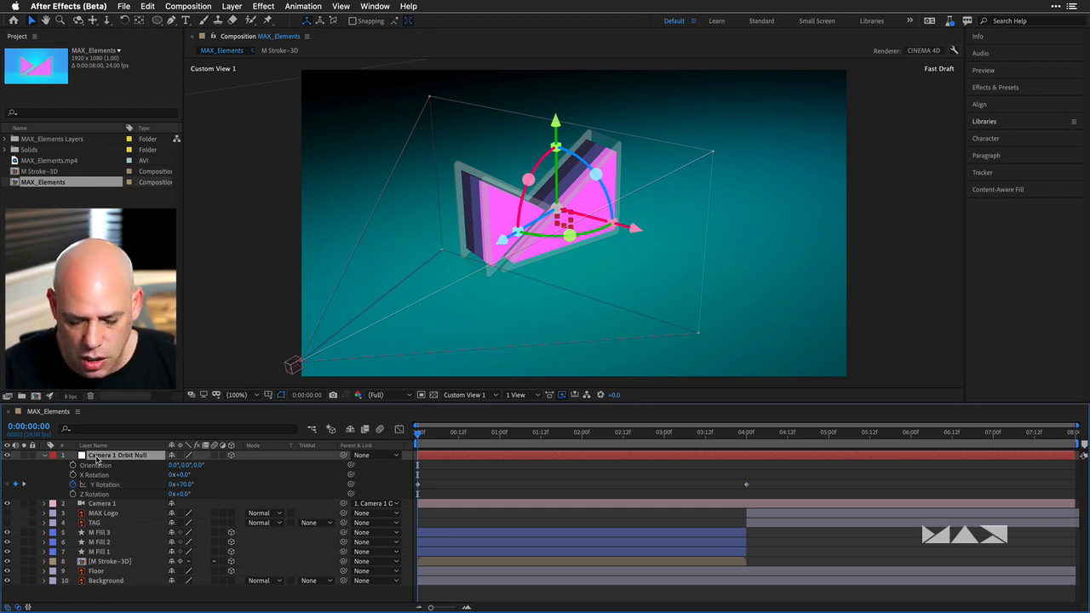
key("shift+p")
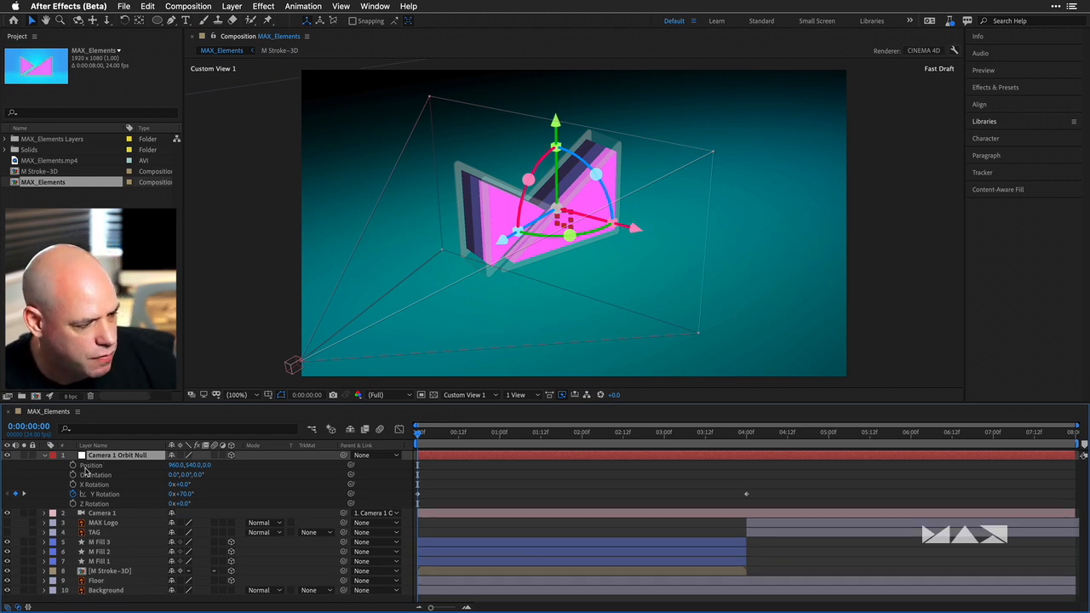
left_click(174, 465)
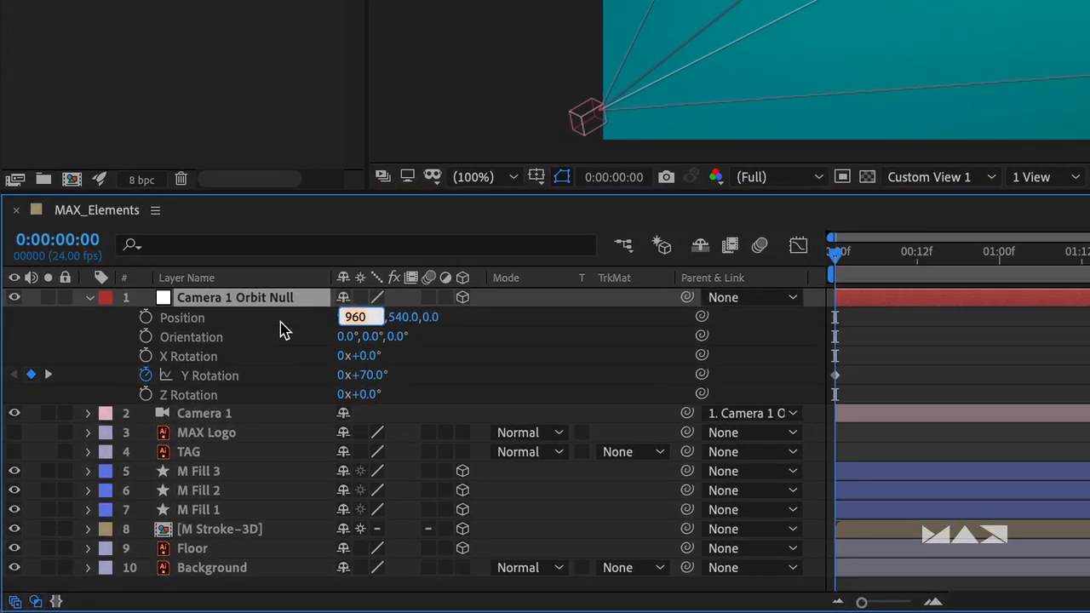
type("800")
key("Return")
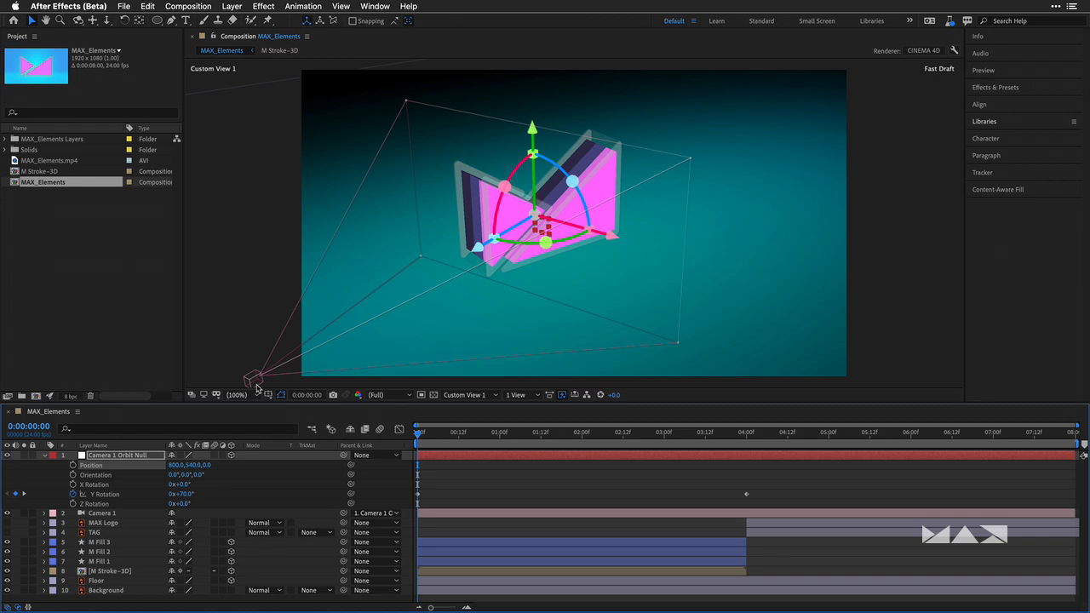
Step: Show the scene through the Active Camera with fast previews set to Fast Draft
left_click(466, 395)
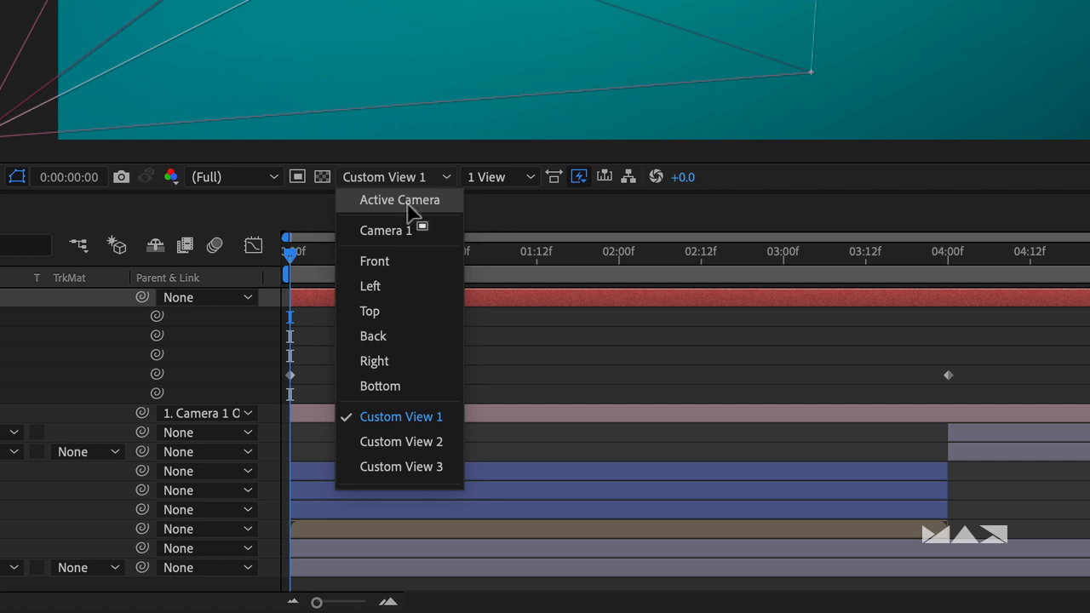
left_click(407, 205)
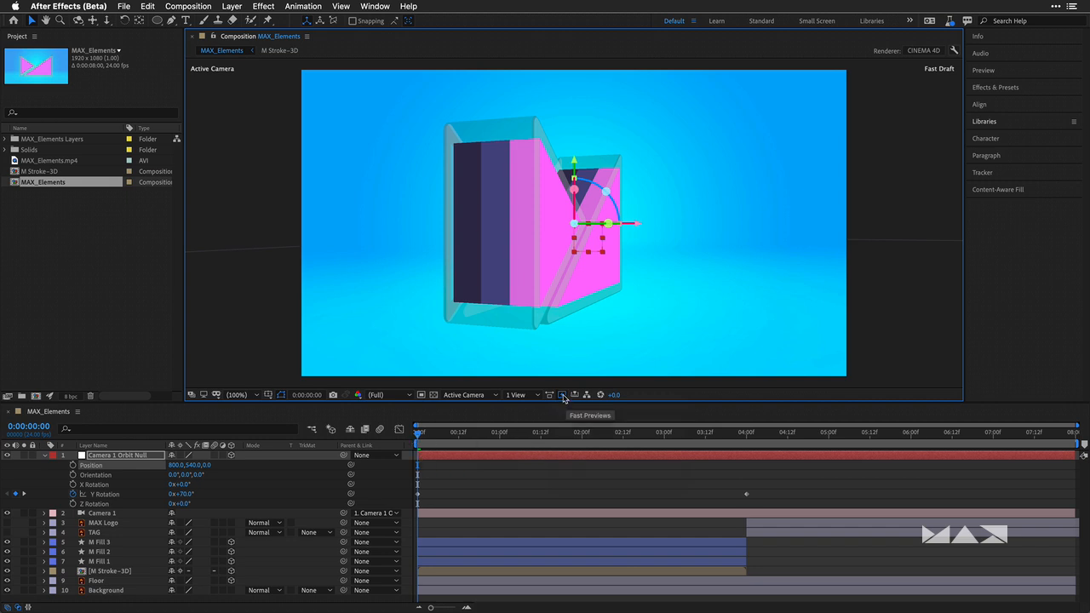
left_click(563, 397)
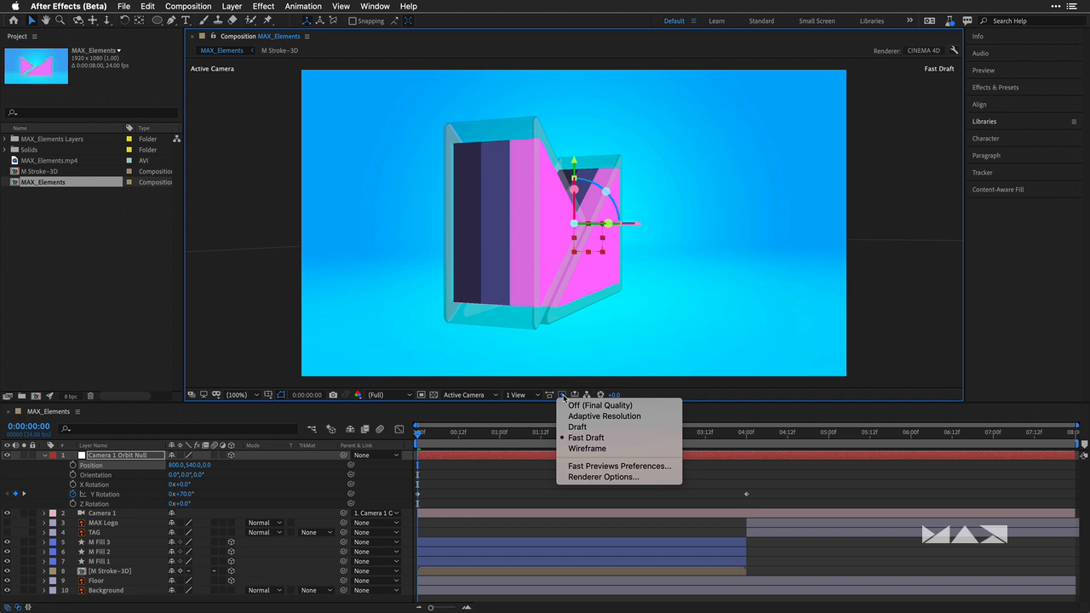
left_click(615, 438)
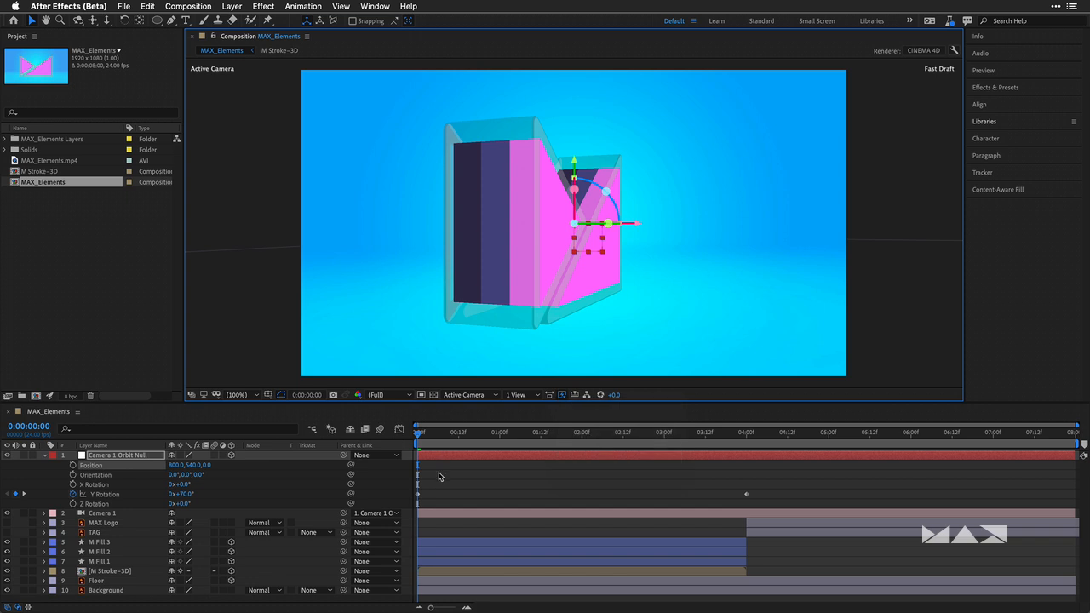
Step: Preview the orbit animation through the active camera, return to the first frame and collapse the orbit null's properties
key("space")
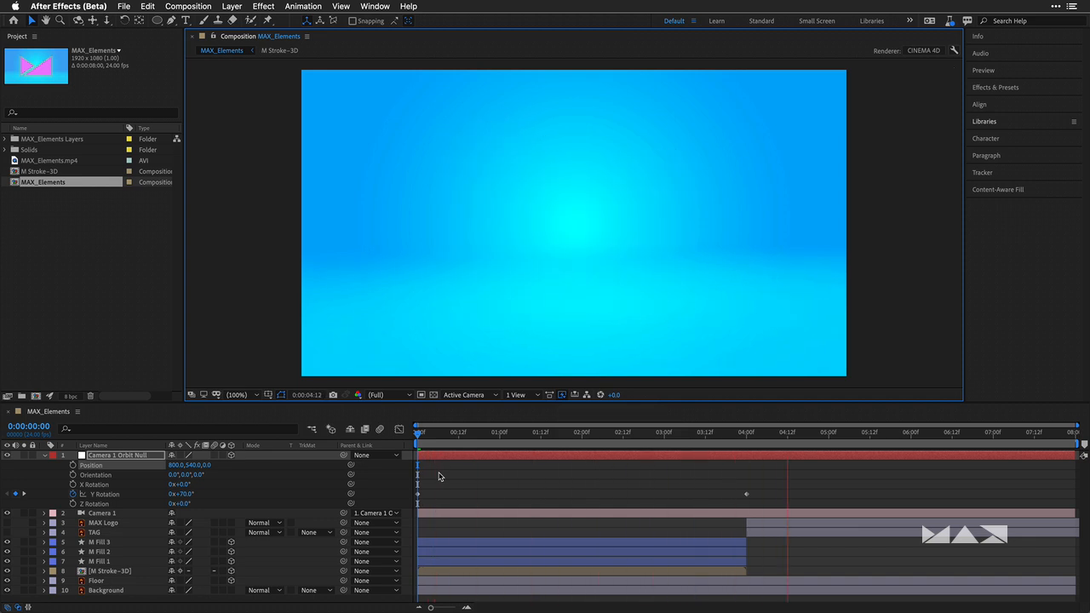
key("space")
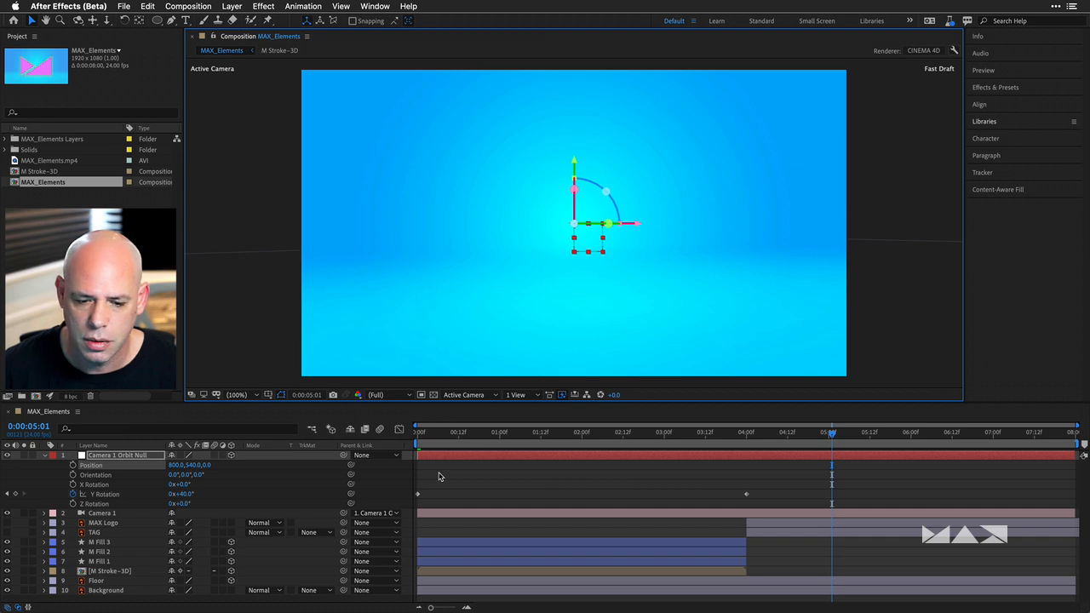
left_click(426, 433)
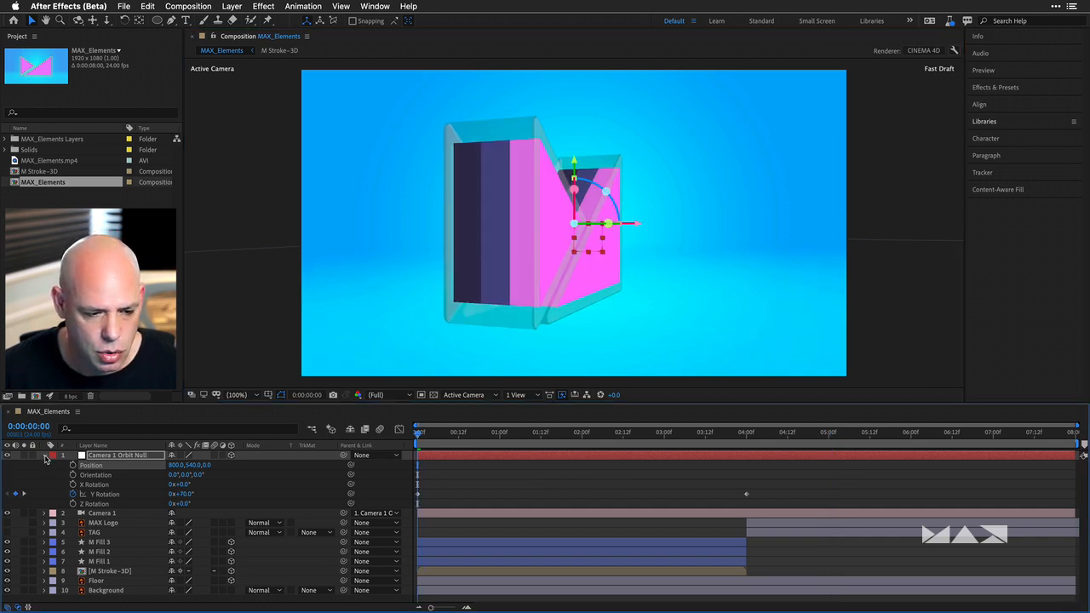
left_click(45, 457)
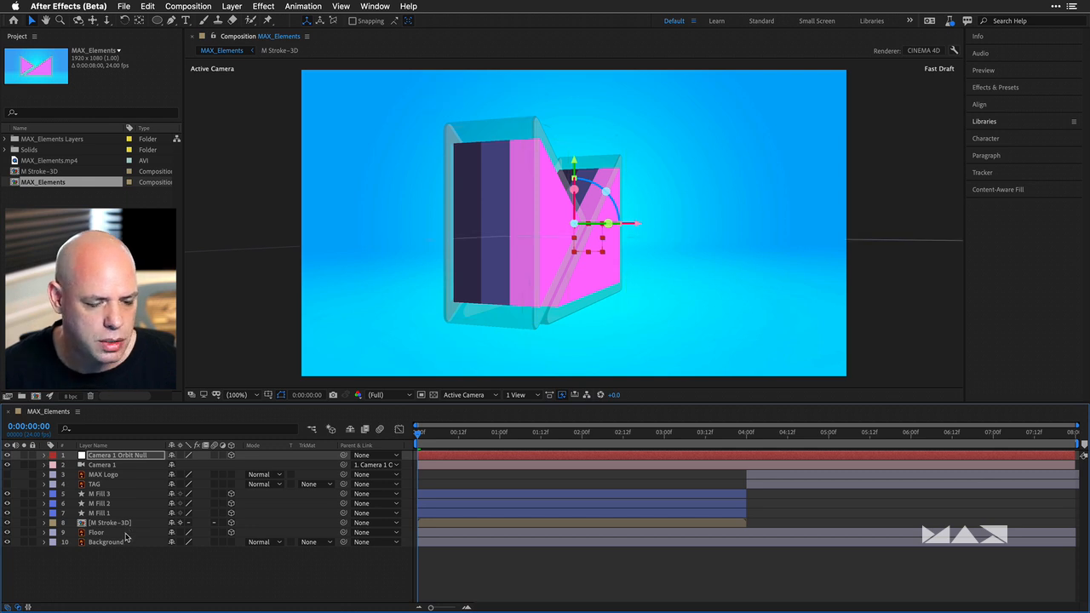
Step: Add a white spot light at 100% intensity that casts shadows, with a shadow diffusion of 20 px
left_click(232, 6)
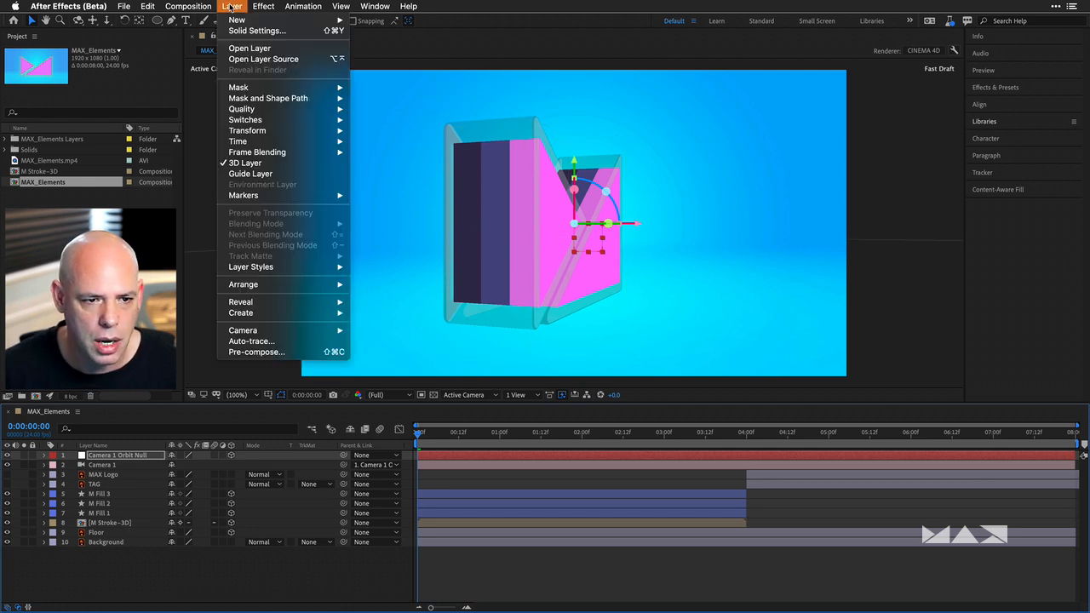
mouse_move(242, 21)
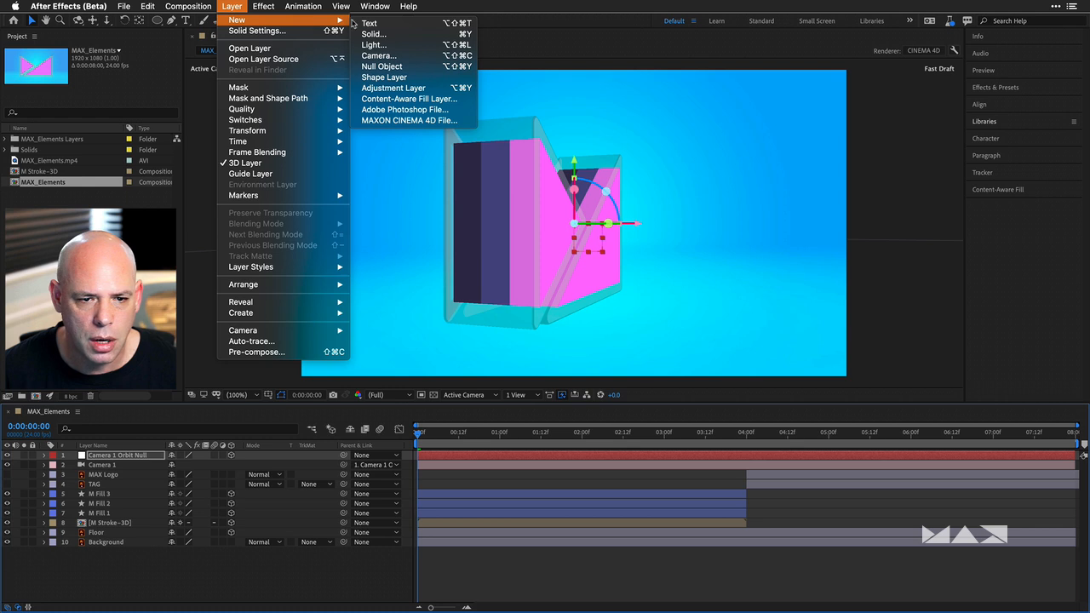
left_click(398, 45)
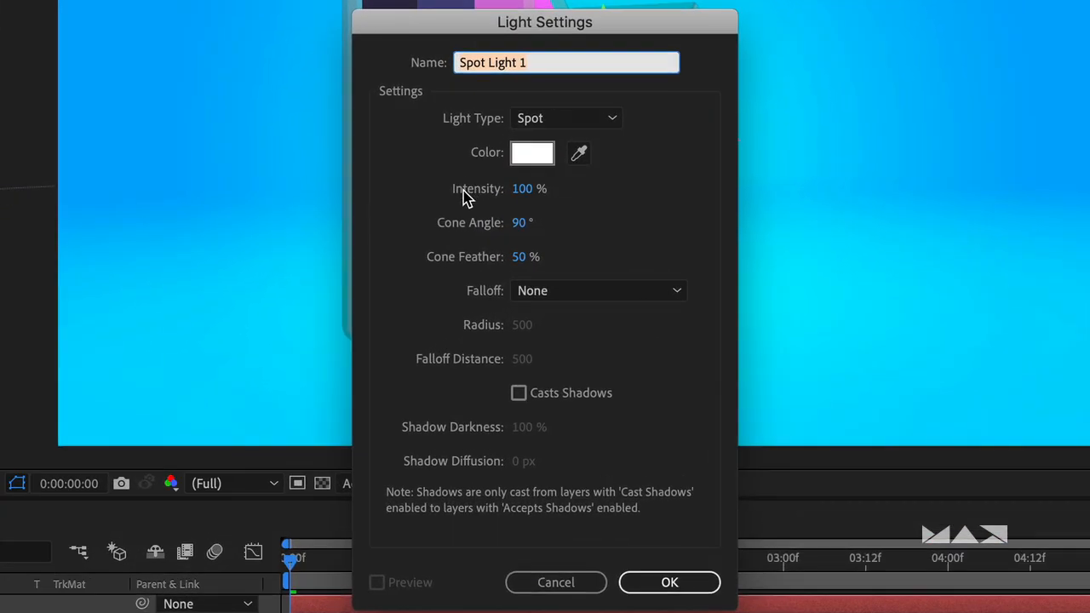
left_click(519, 394)
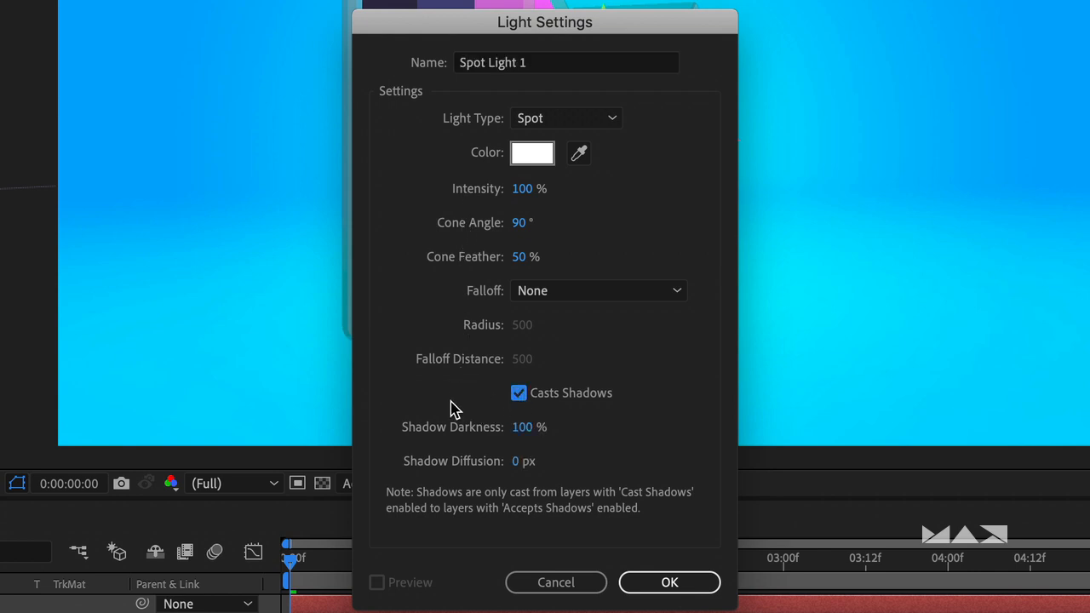
left_click(521, 462)
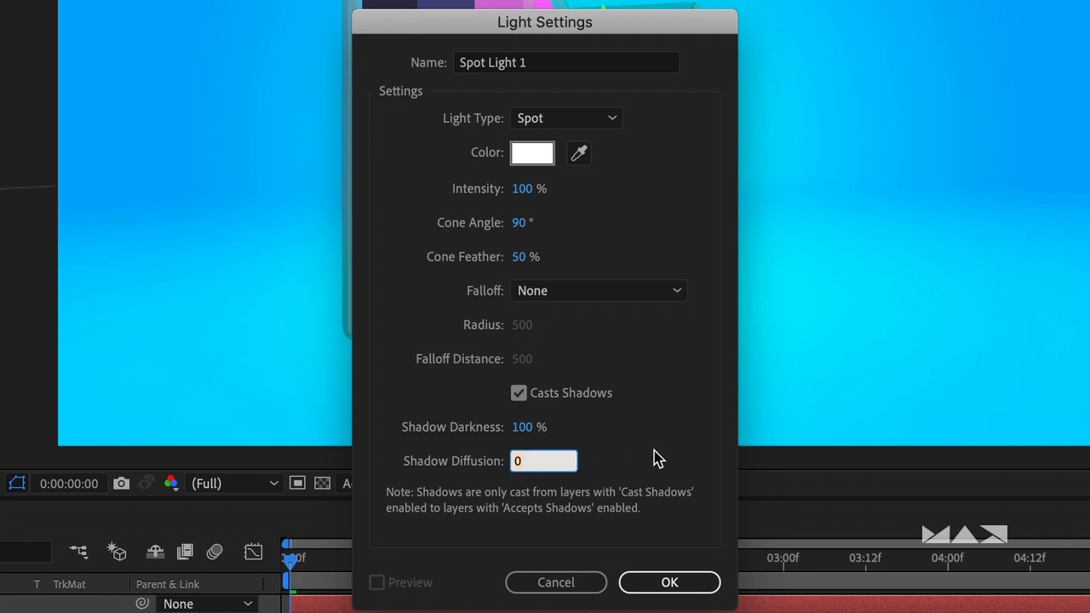
type("20")
left_click(641, 426)
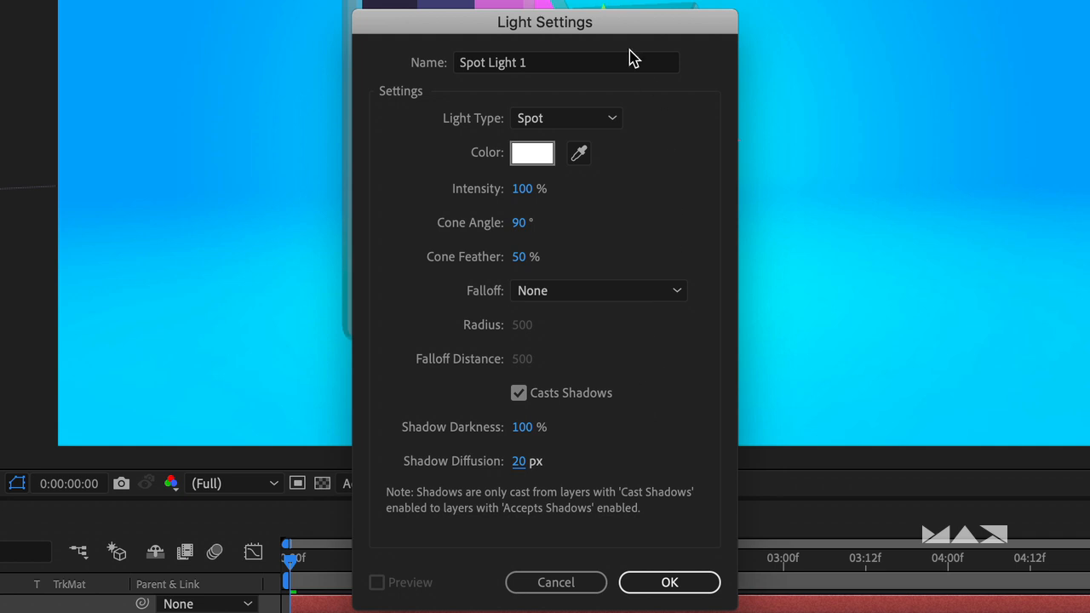
left_click(663, 585)
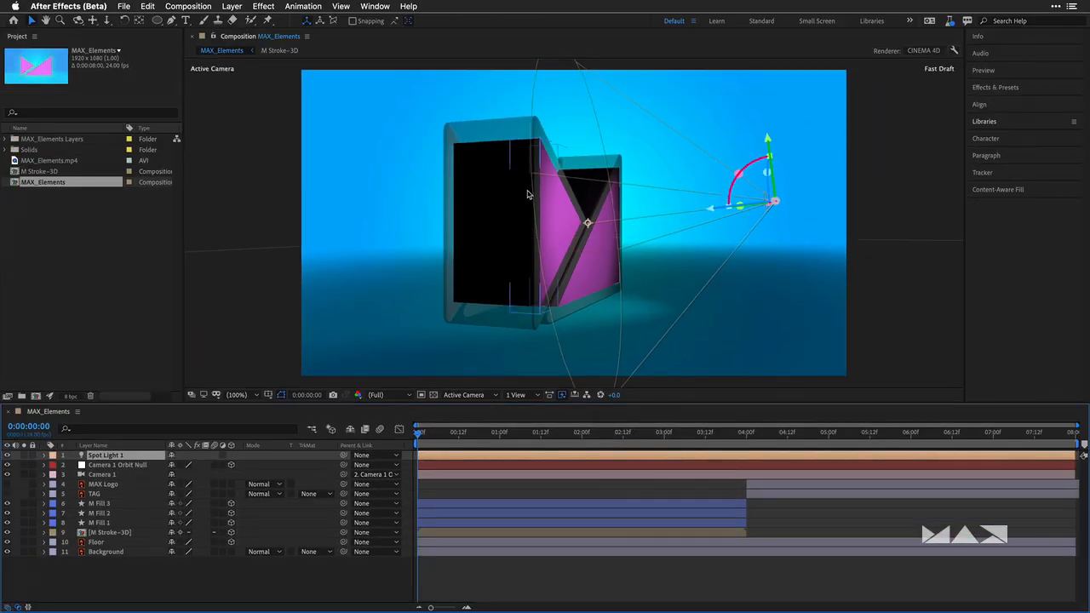
Step: Add a white parallel light at 100% intensity that casts no shadows
left_click(233, 7)
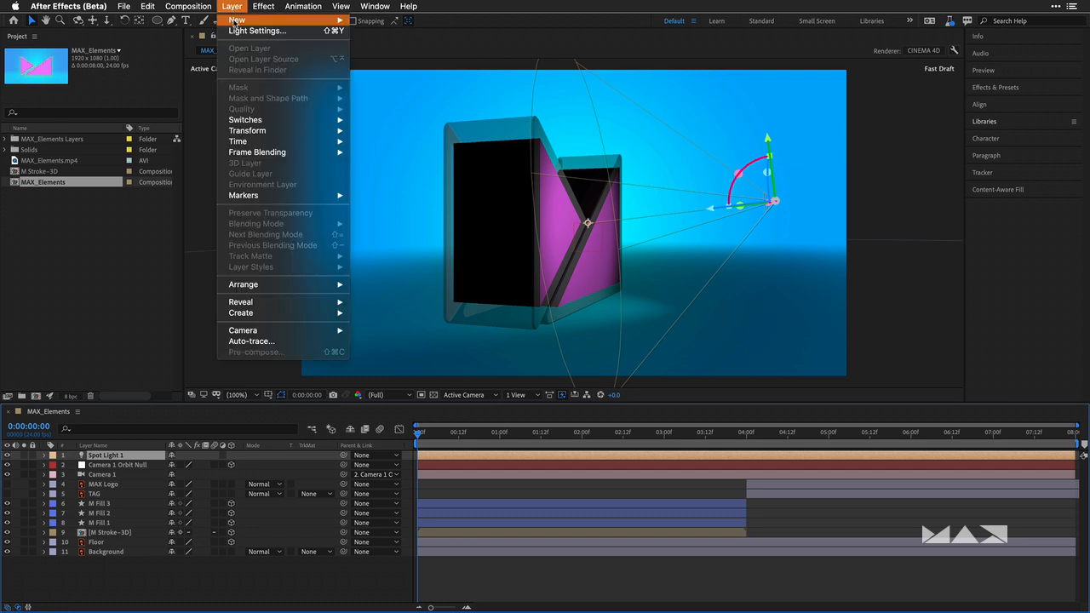
mouse_move(237, 21)
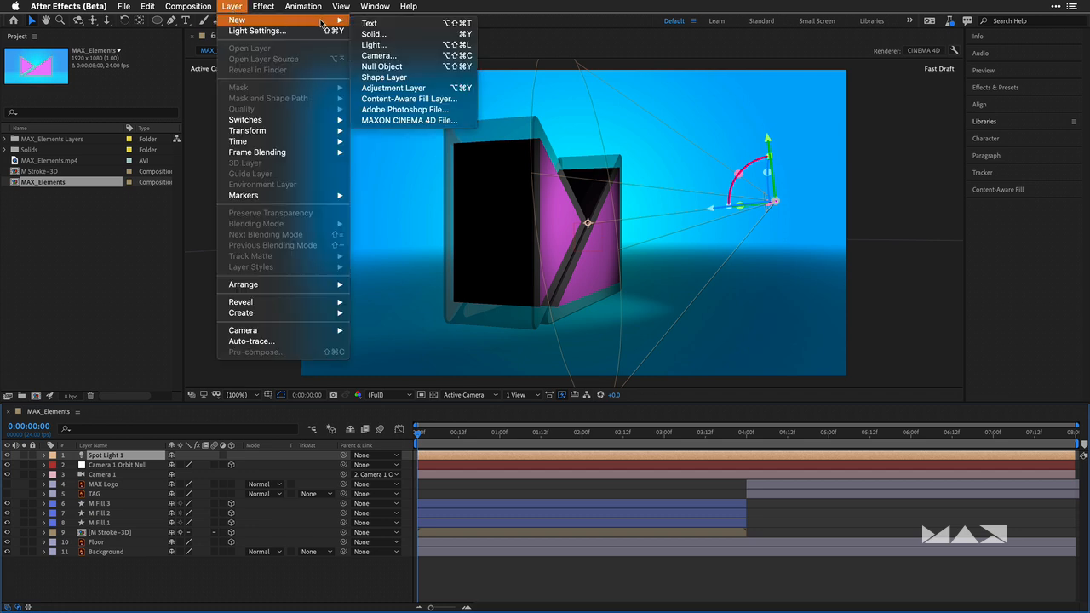
left_click(376, 44)
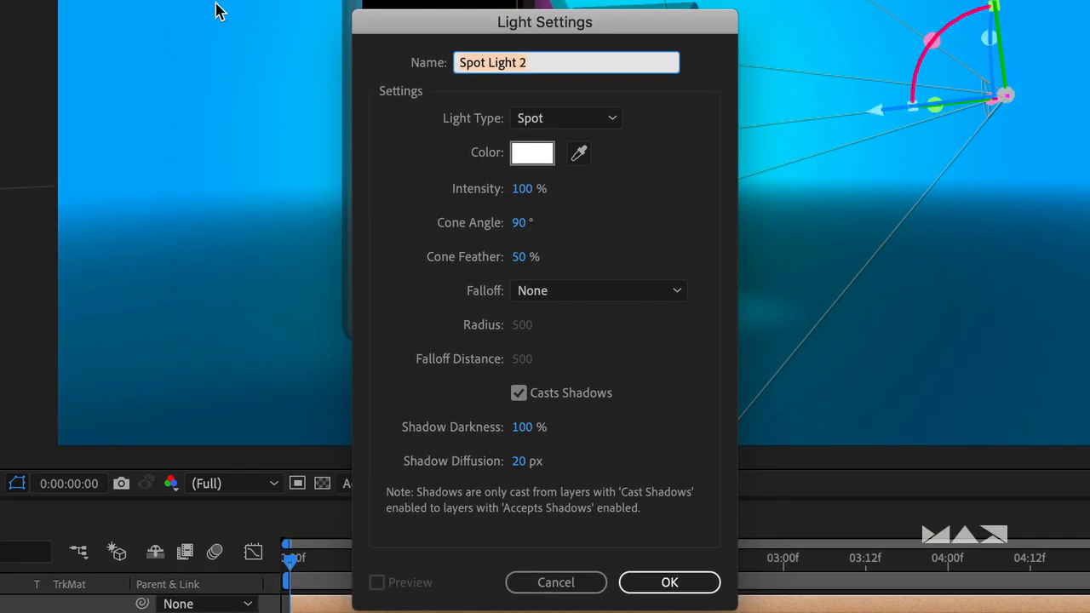
left_click(558, 119)
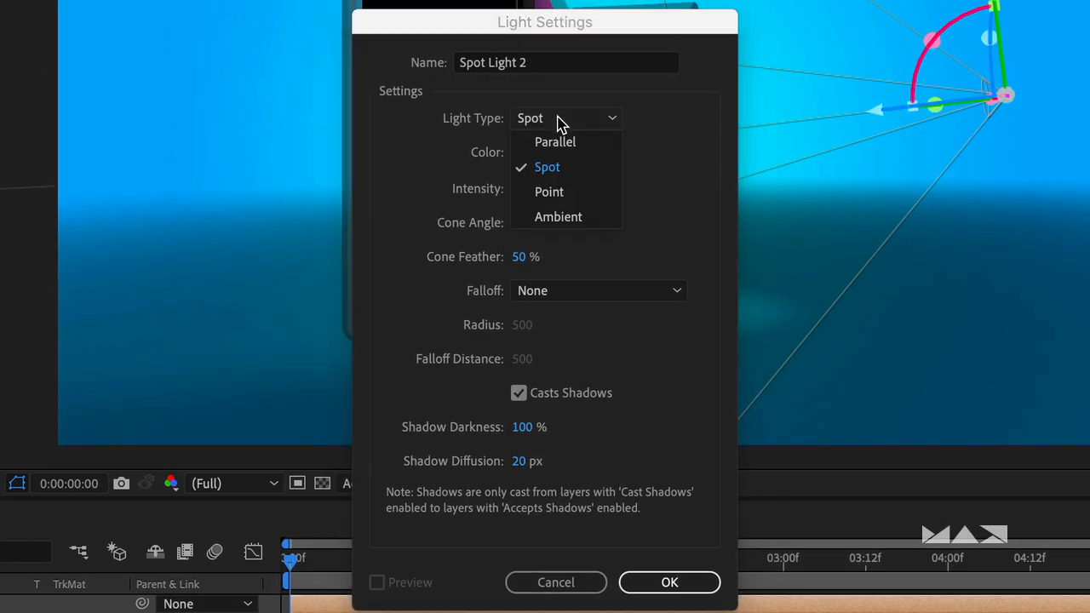
left_click(563, 141)
left_click(519, 393)
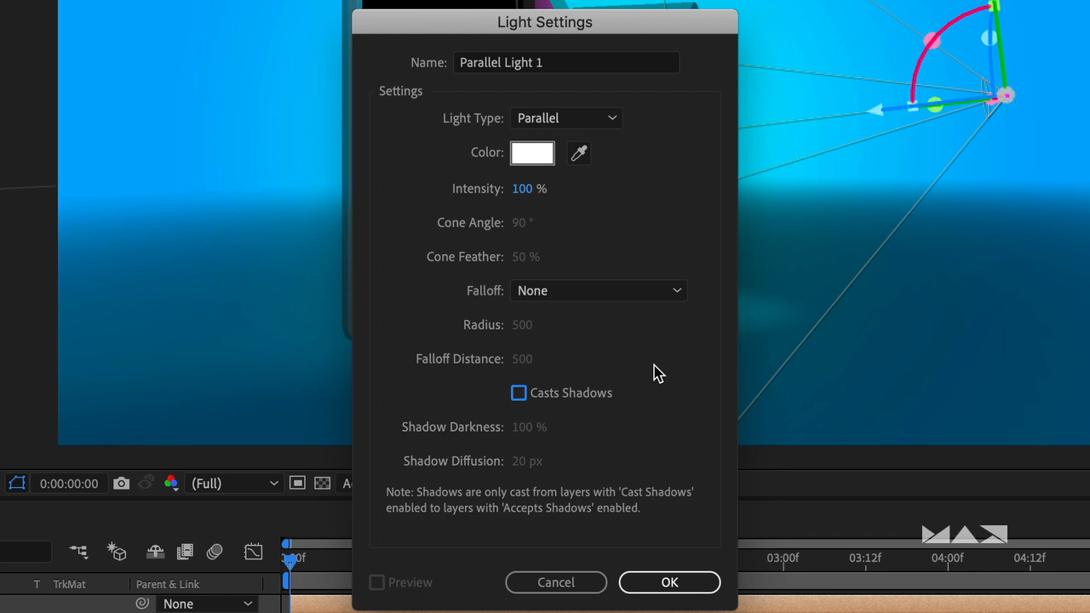
left_click(669, 583)
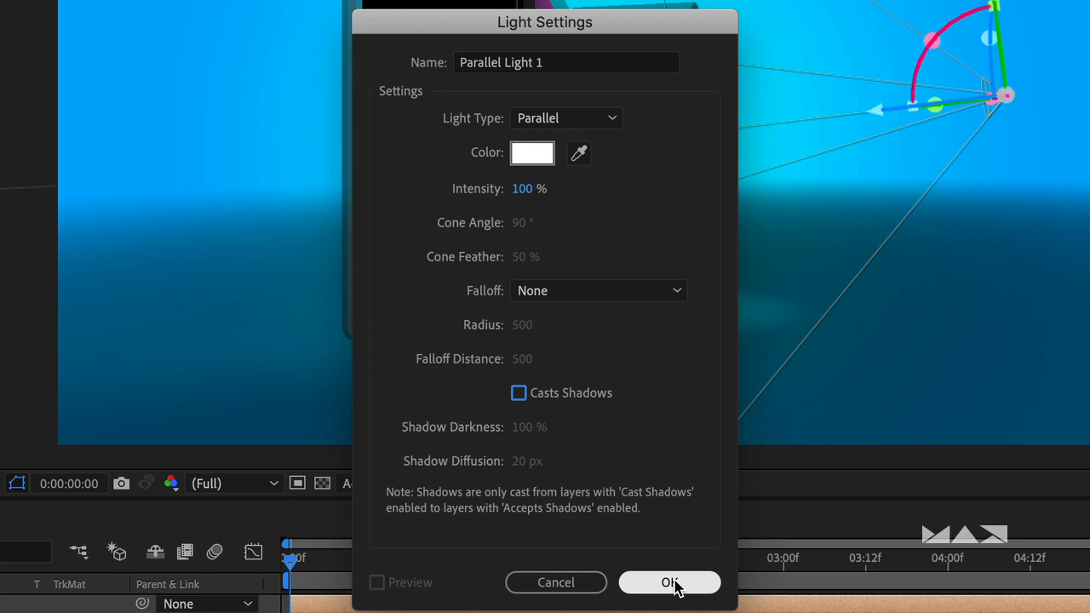
left_click(670, 583)
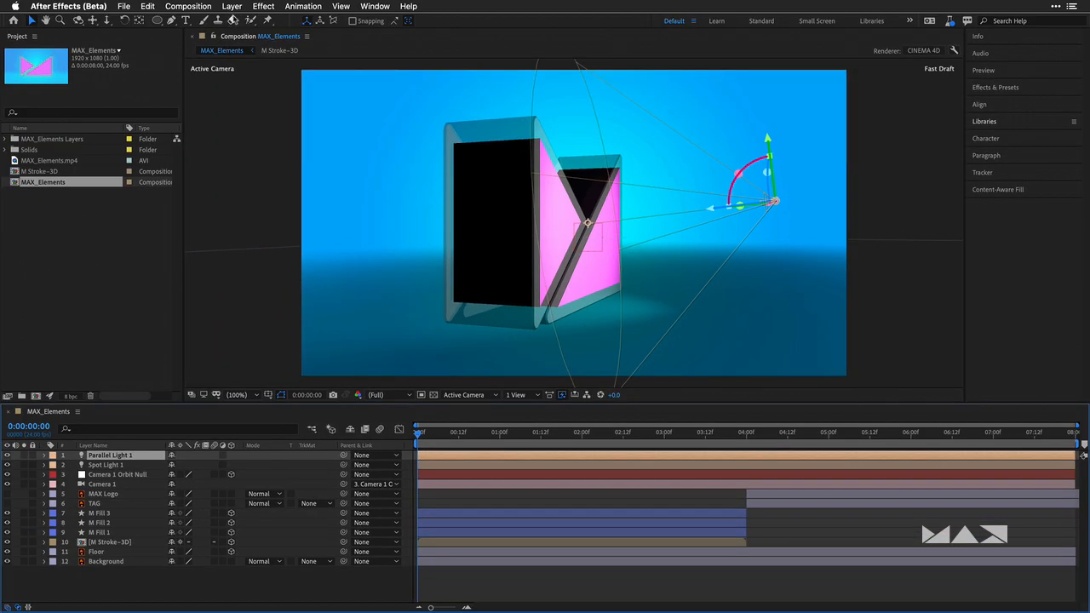
Step: Add a white point light at 100% intensity without shadow casting
left_click(232, 6)
mouse_move(245, 19)
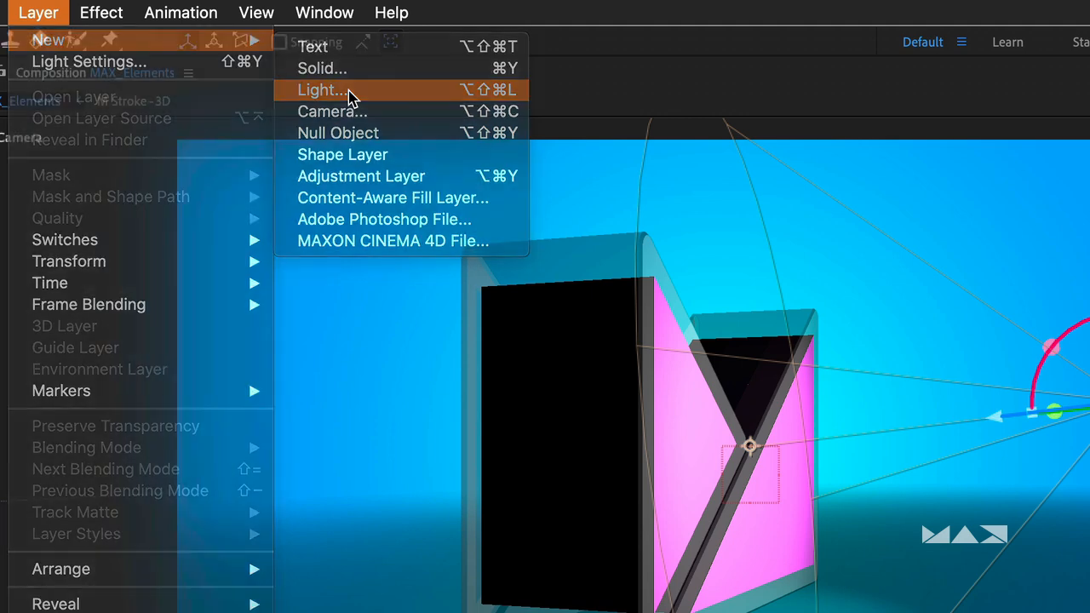
left_click(351, 96)
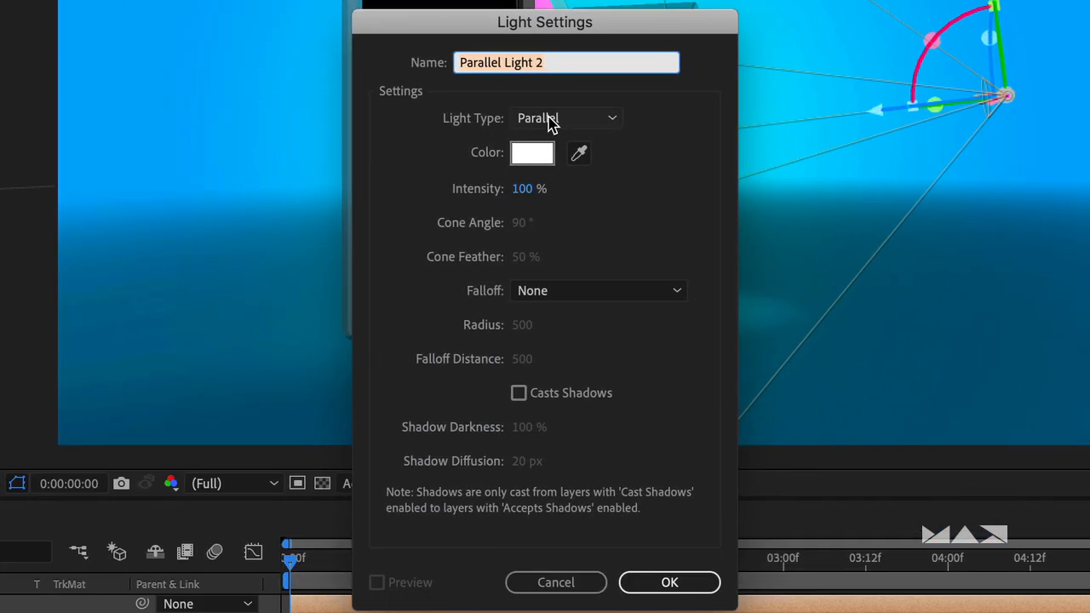
left_click(552, 124)
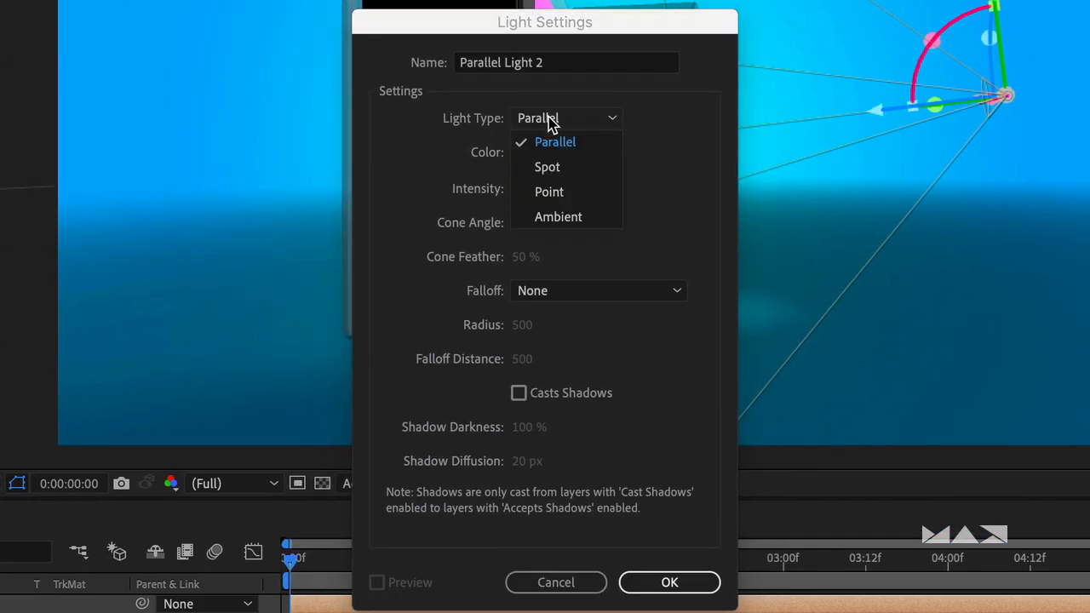
left_click(548, 195)
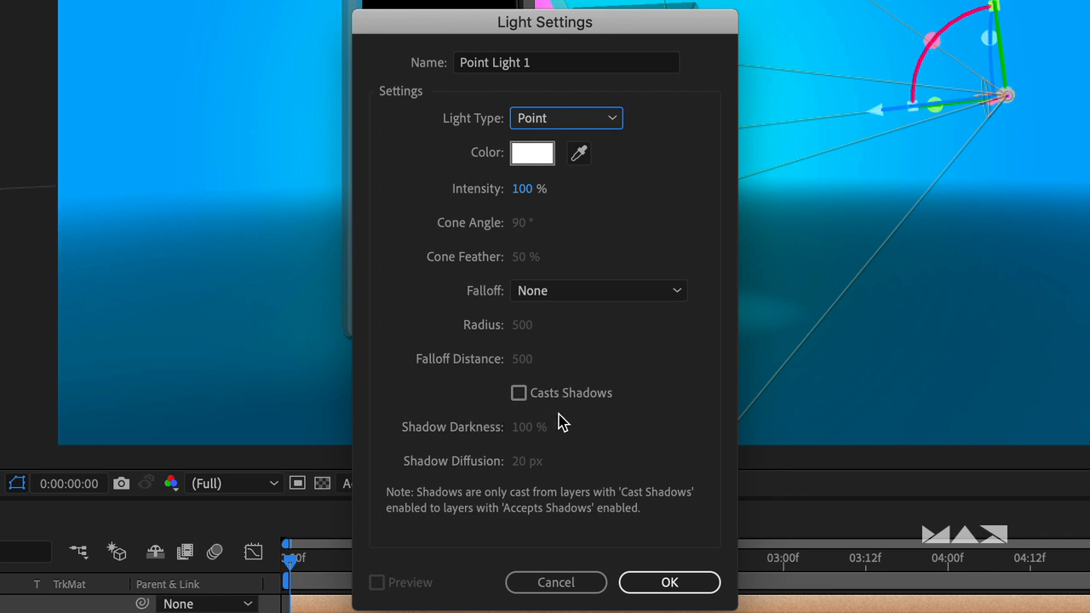
left_click(669, 582)
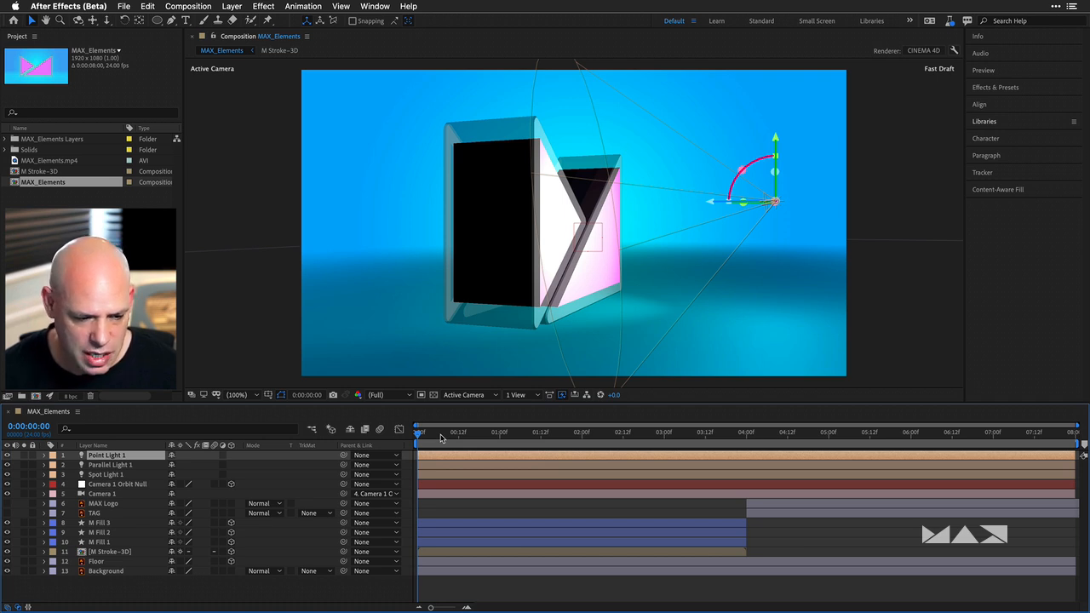
Step: Expand the spot light's Transform properties and set its Y Position to -2000
left_click(103, 475)
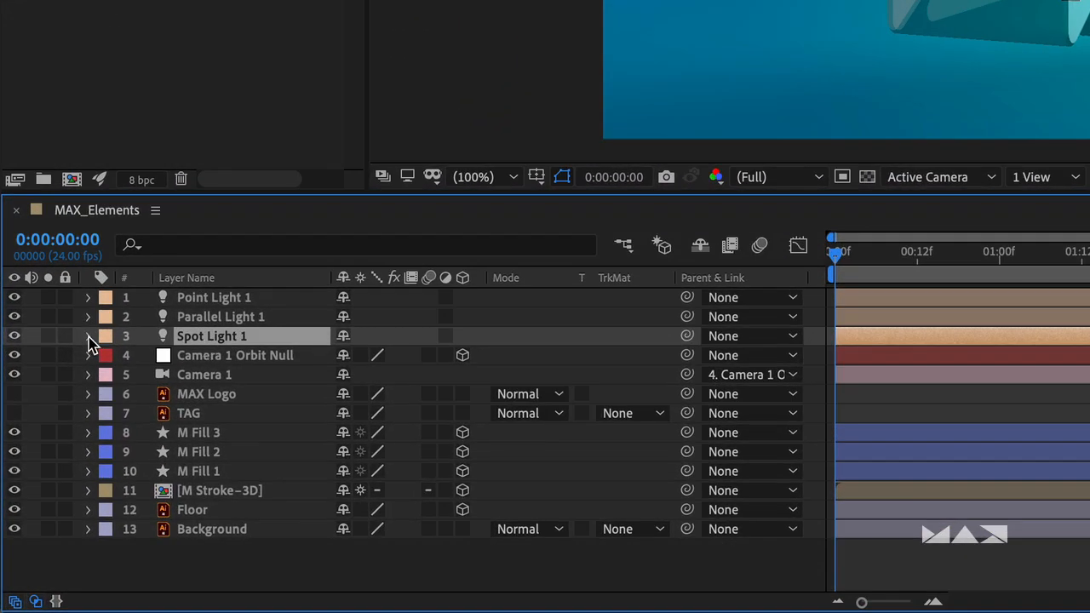
left_click(88, 336)
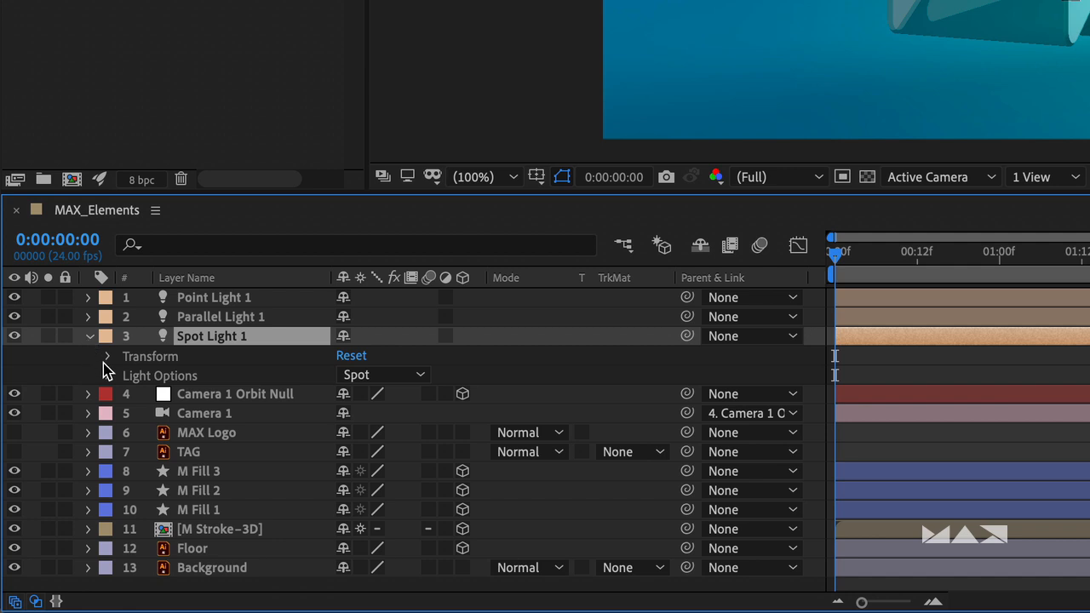
left_click(108, 356)
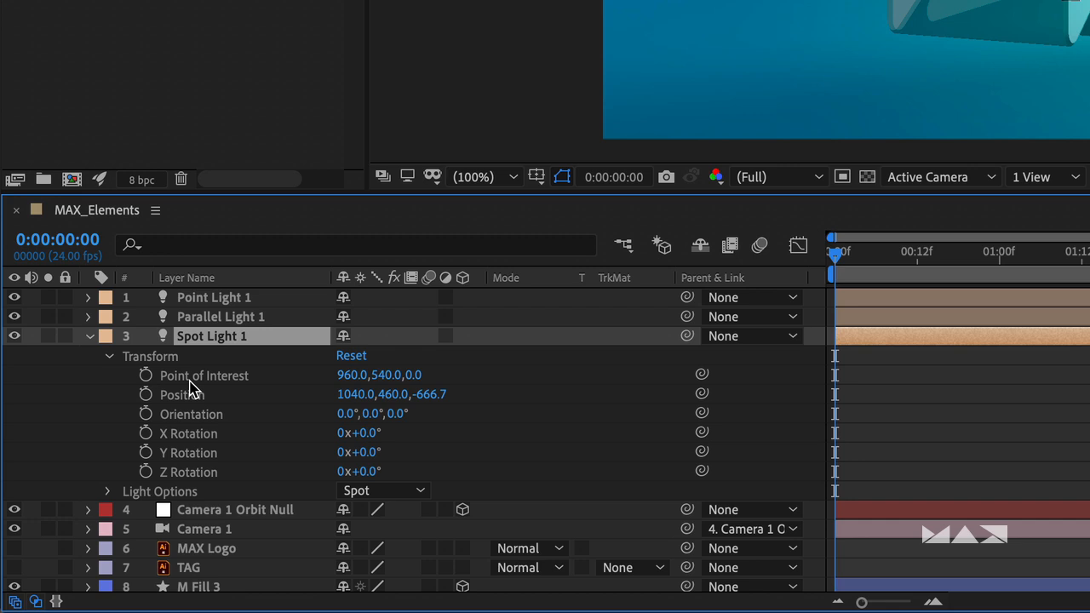
left_click(394, 396)
type("-2000")
key("Return")
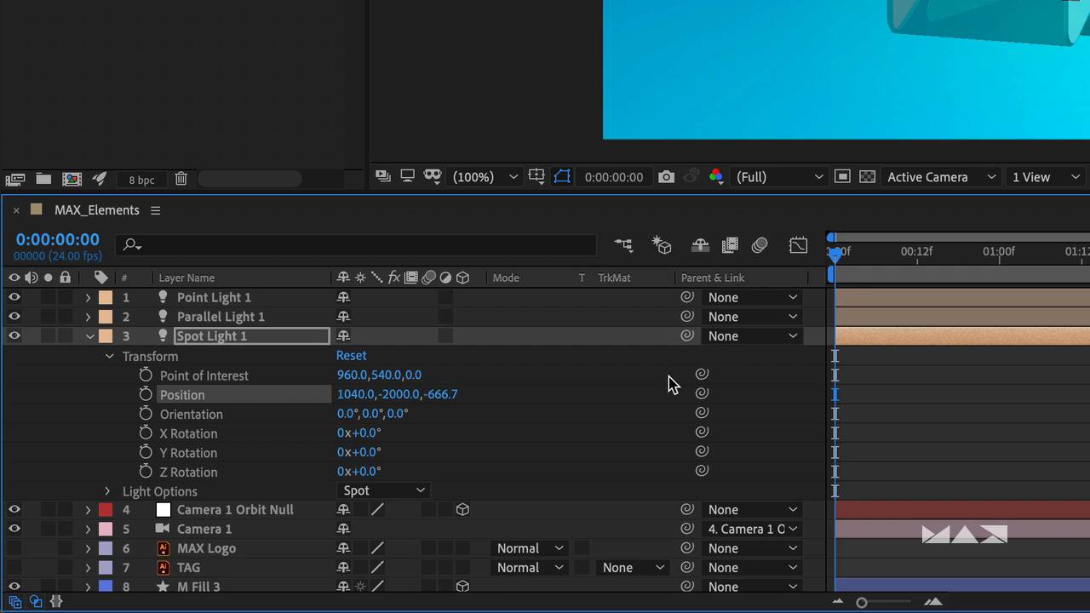
Step: Set the spot light's Z Position to 200 and its Point of Interest Y value to -2000
left_click(452, 397)
type("200")
key("Return")
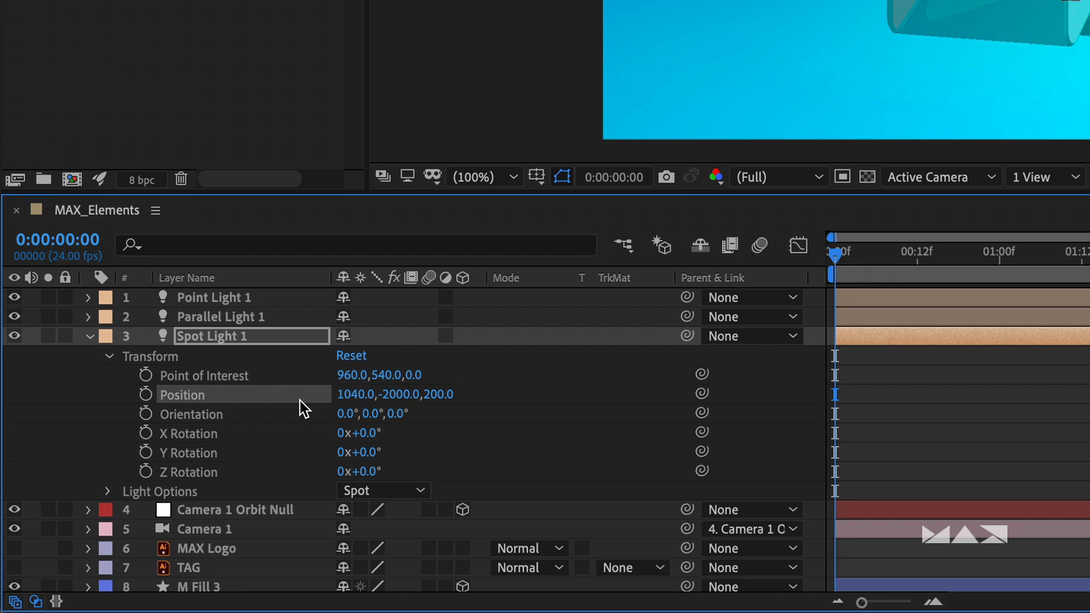
left_click(385, 376)
type("-2000")
key("Return")
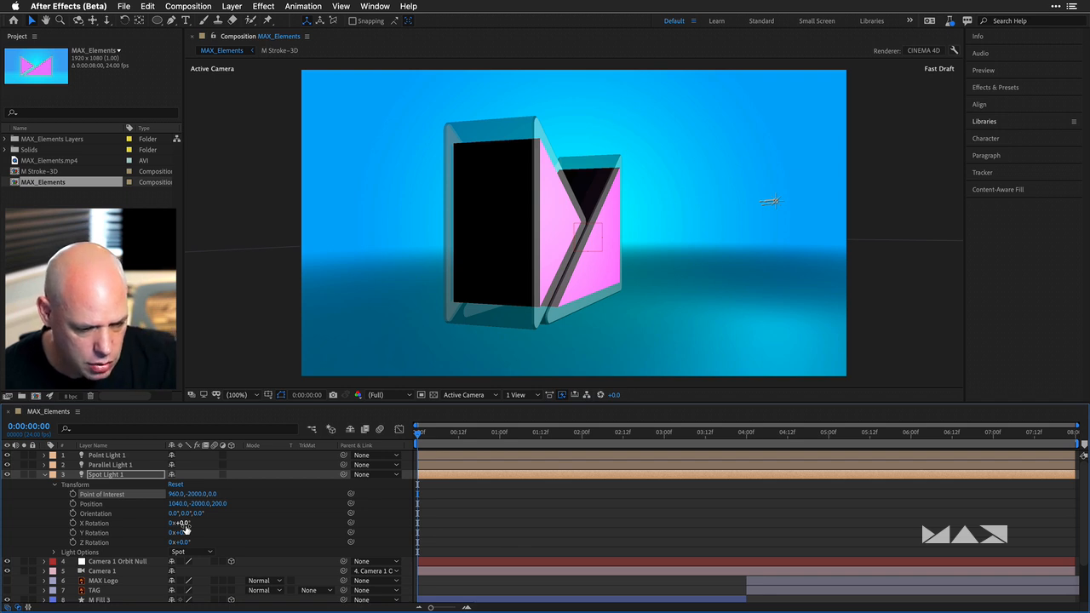
Step: Set the spot light's X Rotation to -90° and collapse its properties
left_click(183, 525)
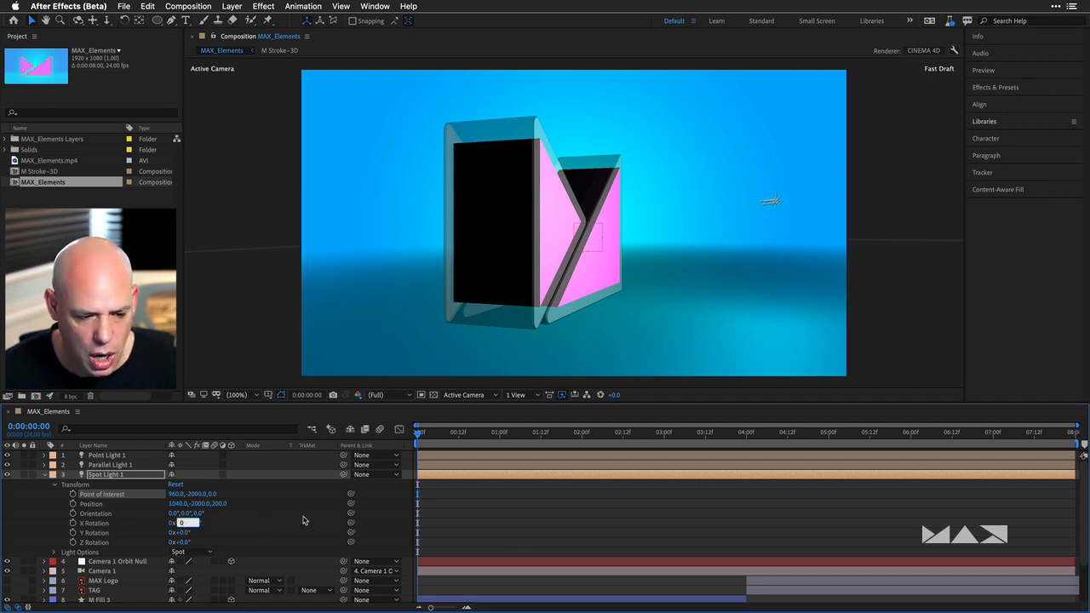
type("-90")
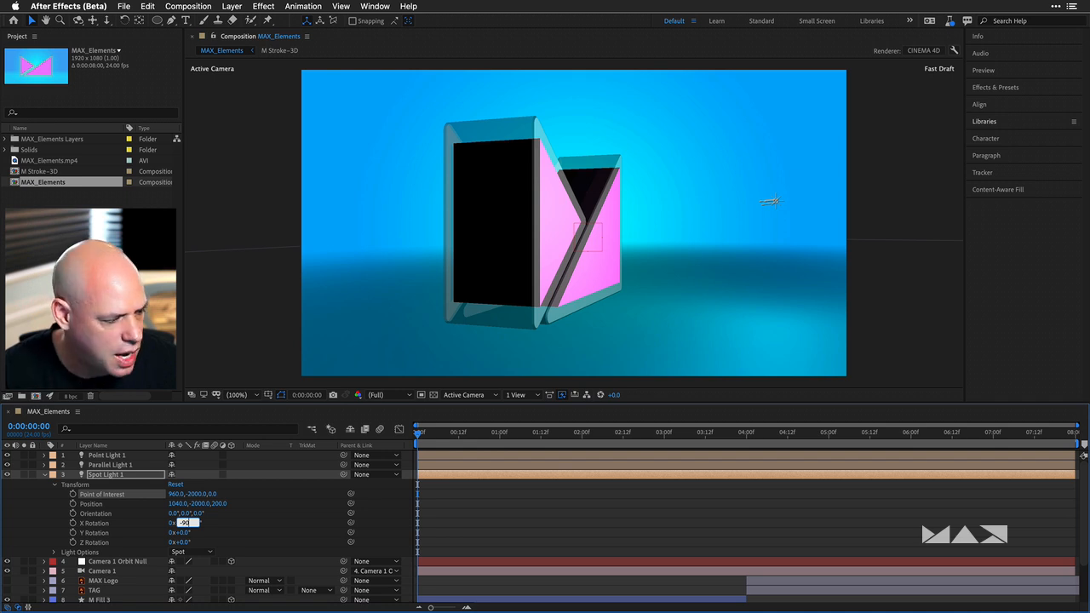
key("Return")
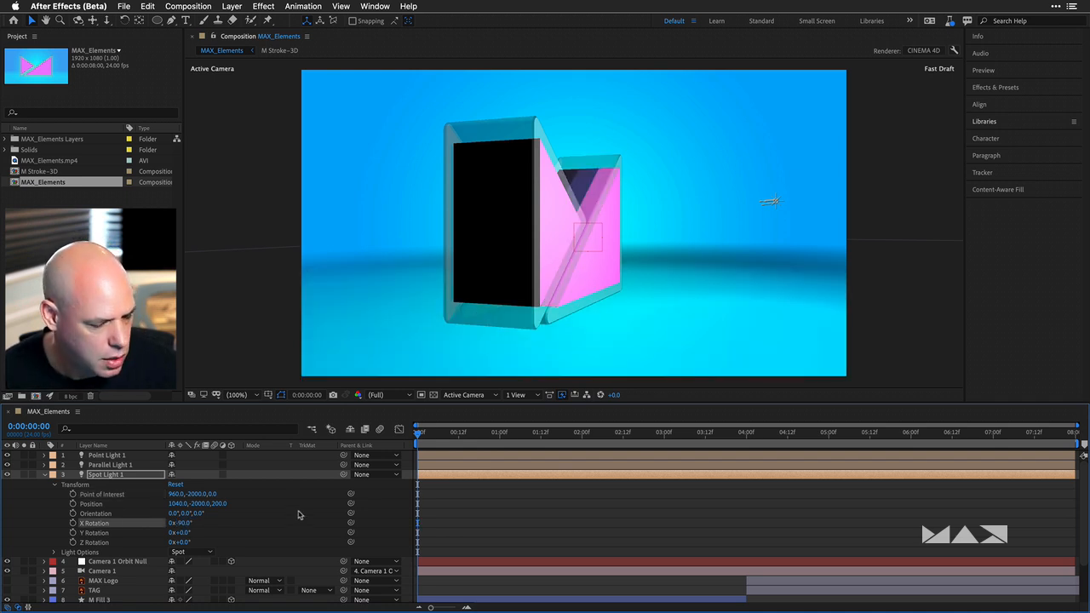
left_click(45, 475)
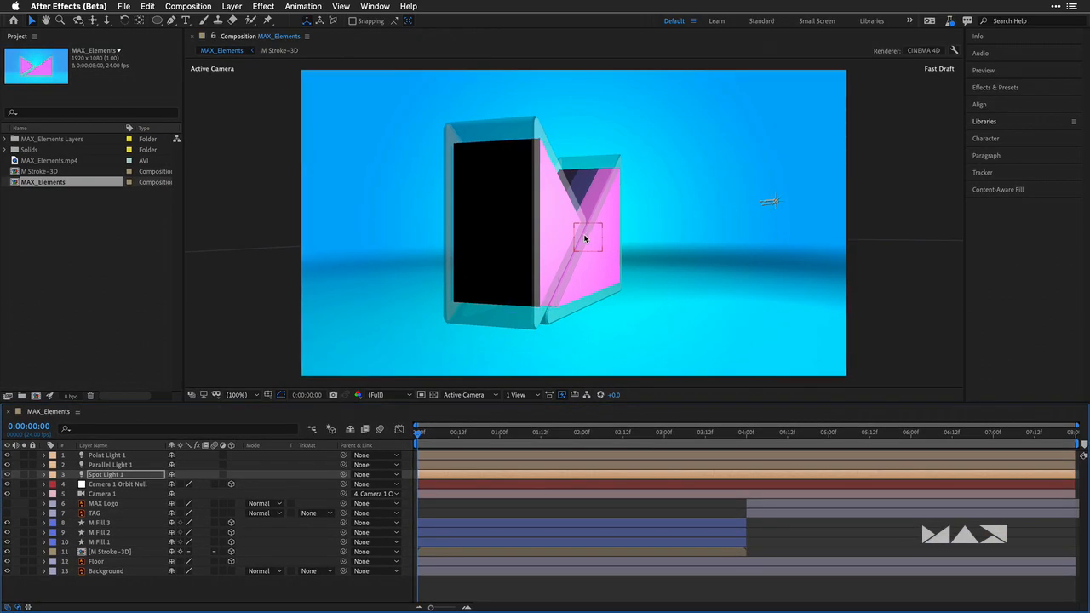
Step: Move the current time to 0:00:02:00 and set Point Light 1's Position to -120, 200, -50
left_click_drag(420, 433, 586, 443)
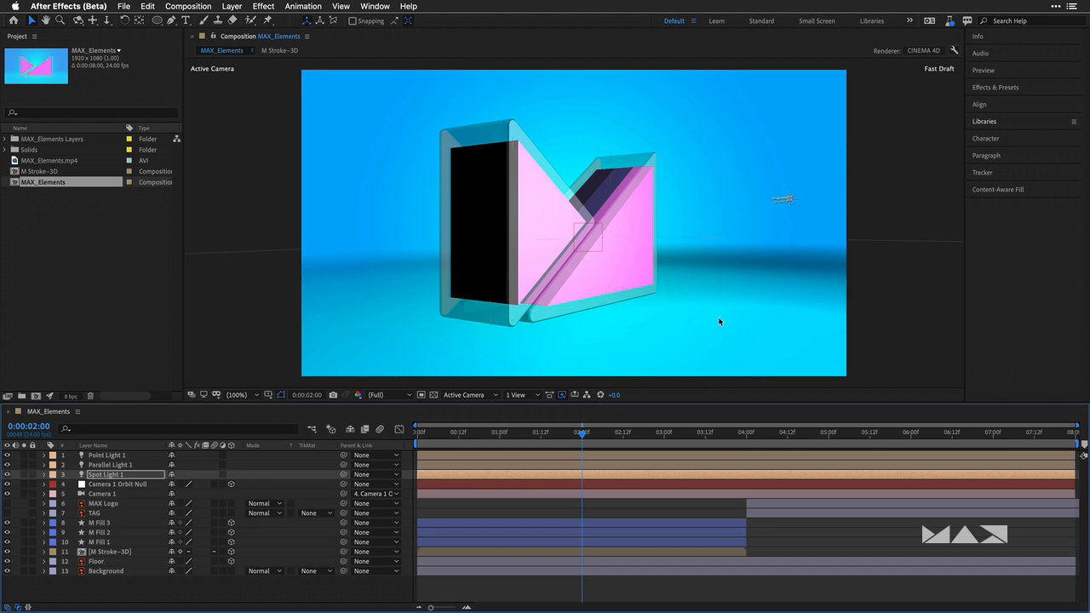
left_click(95, 456)
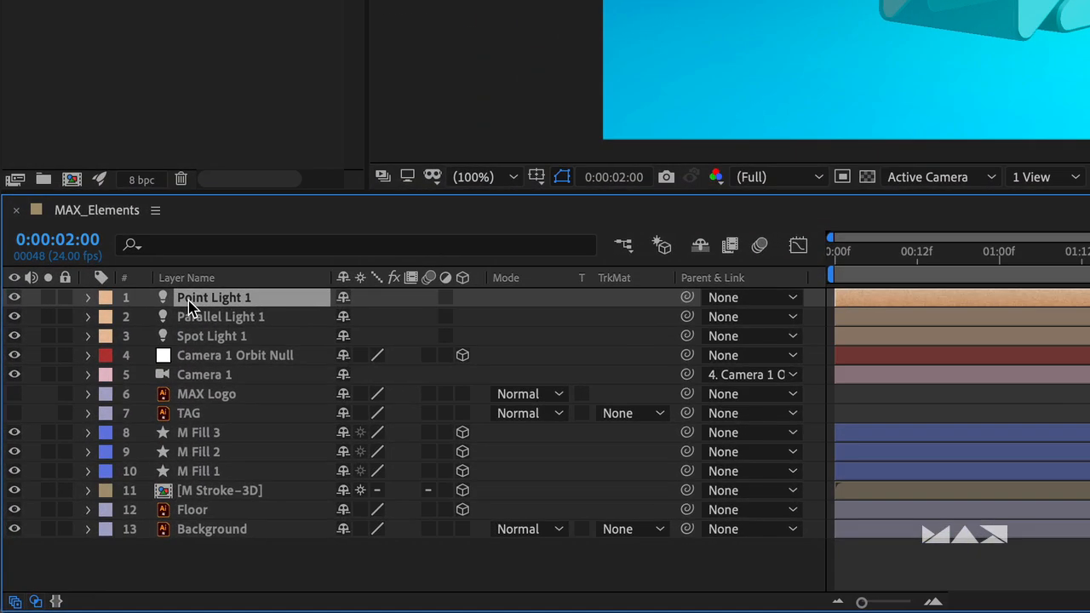
key("p")
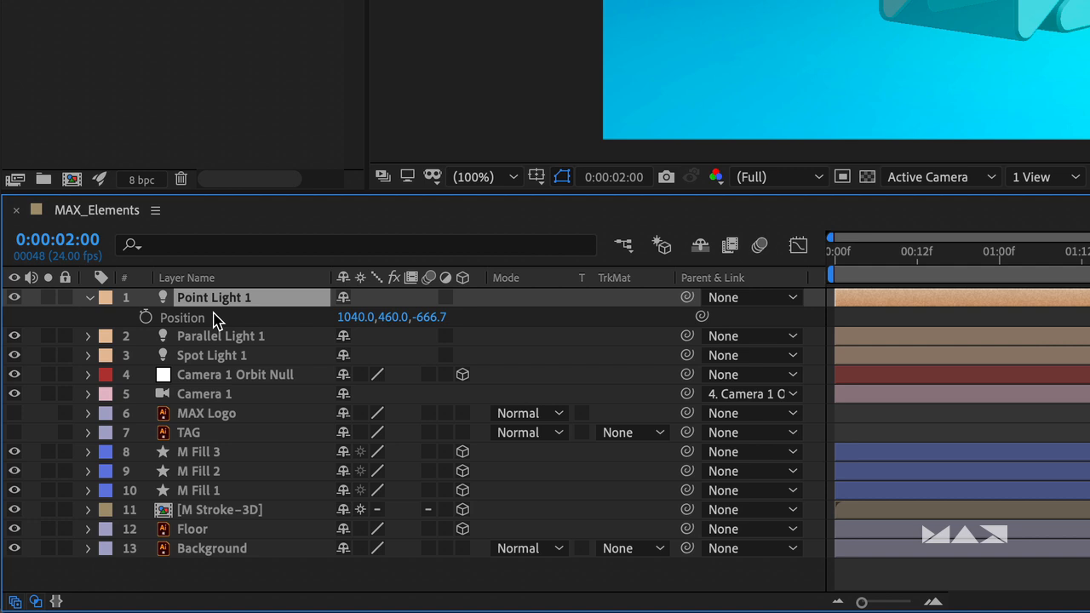
left_click(352, 323)
type("-120")
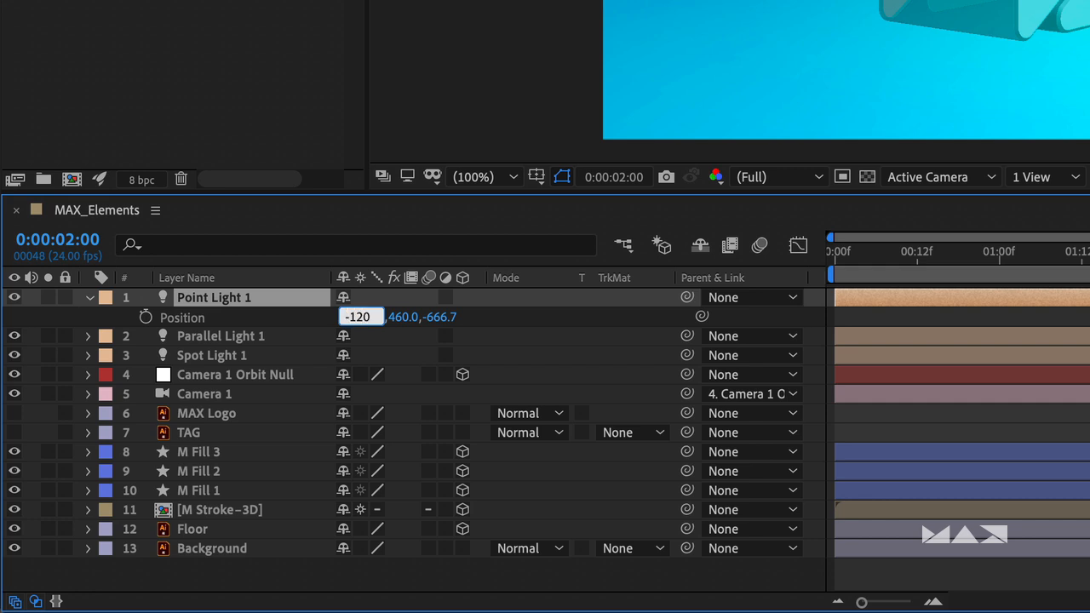
key("Tab")
type("200")
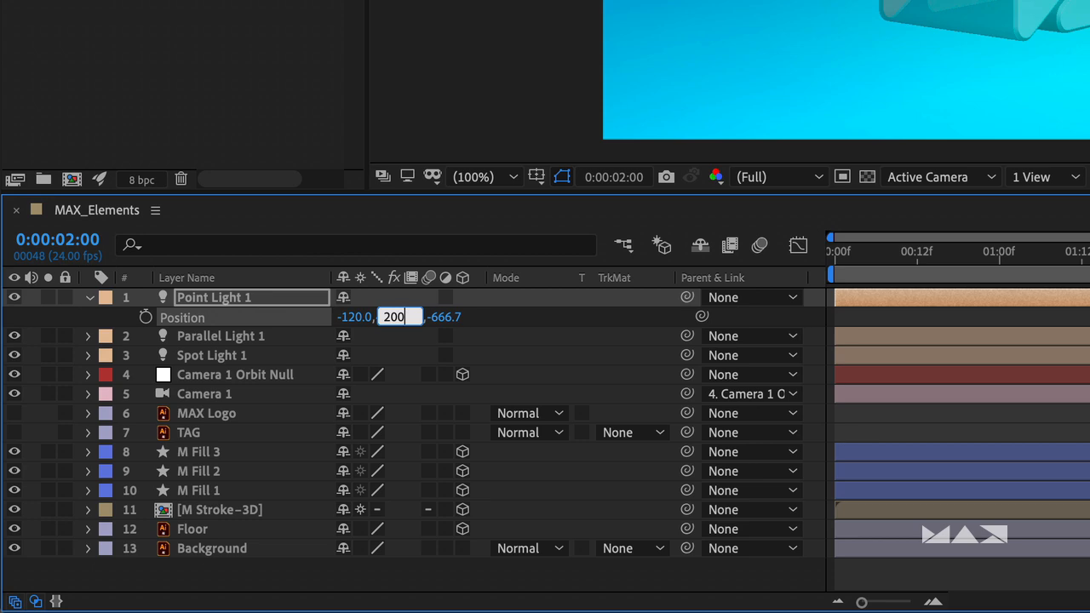
key("Tab")
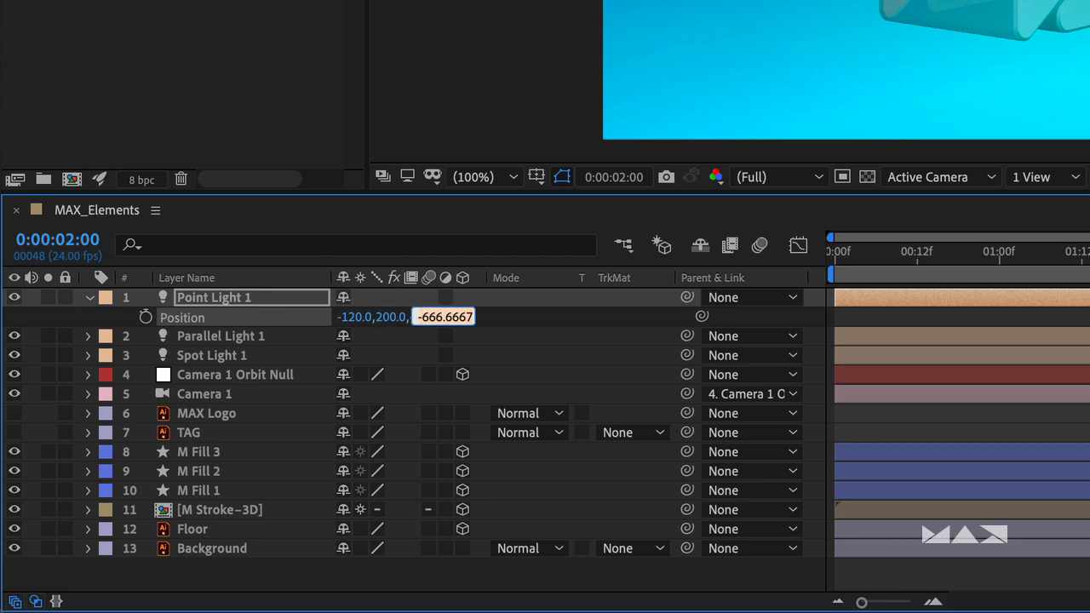
type("-50")
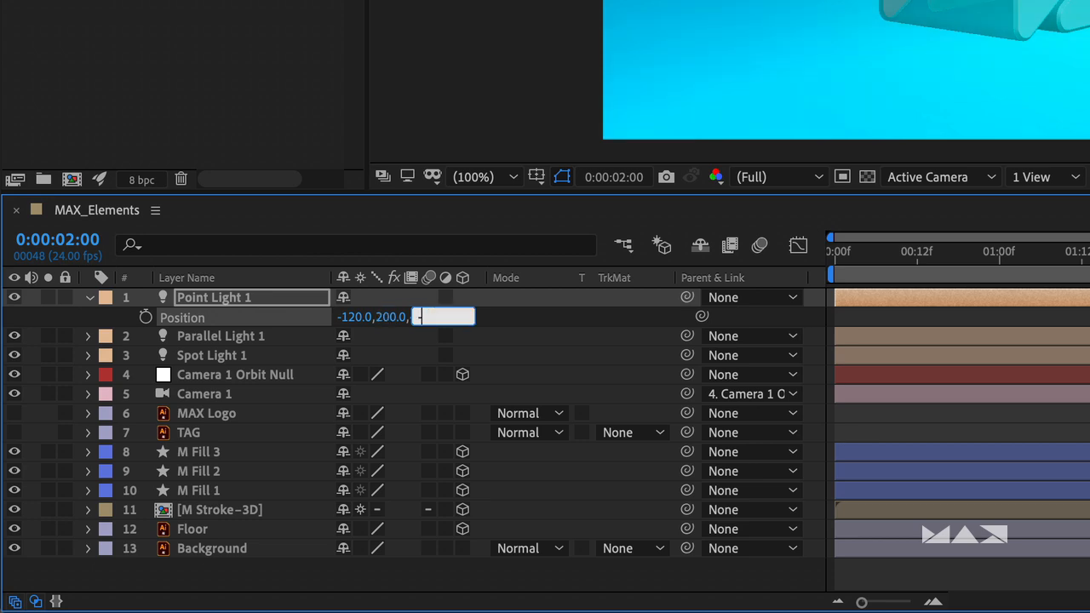
key("Return")
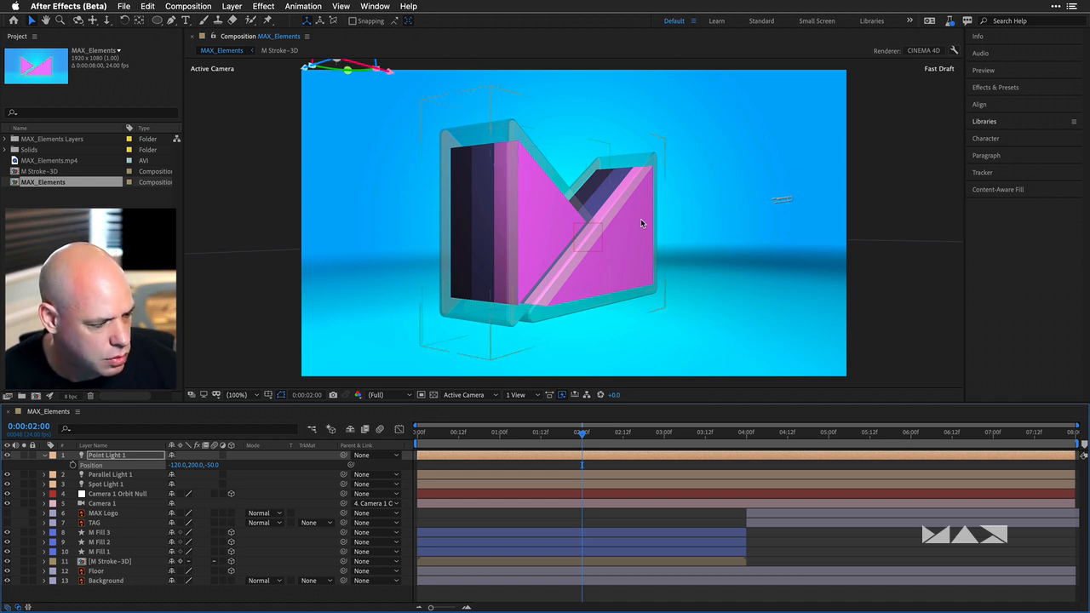
Step: Duplicate Point Light 1 and collapse the original light's properties
left_click(95, 458)
left_click(155, 7)
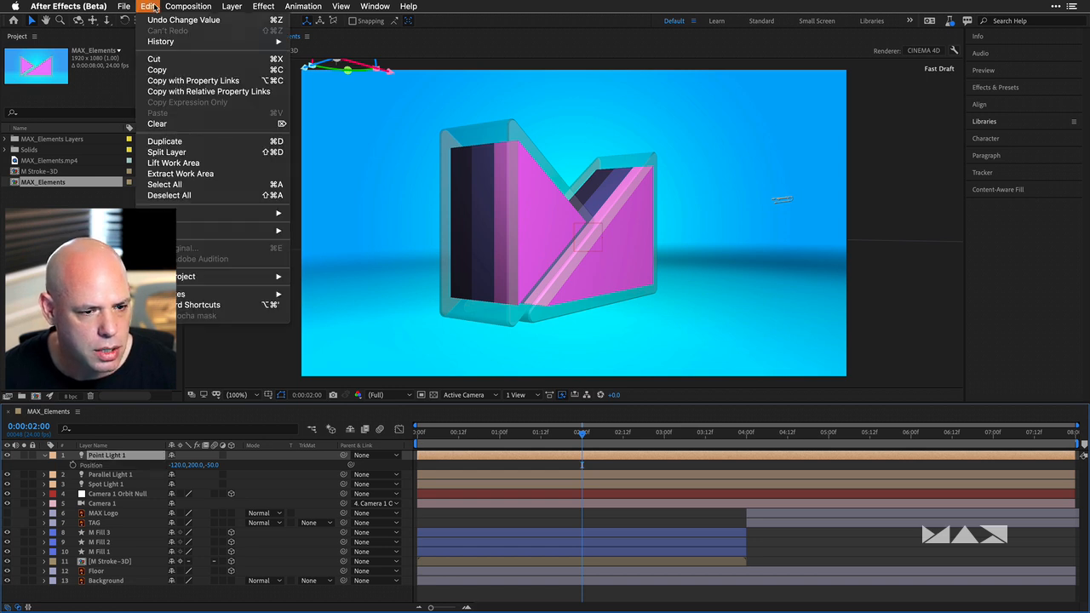
left_click(164, 141)
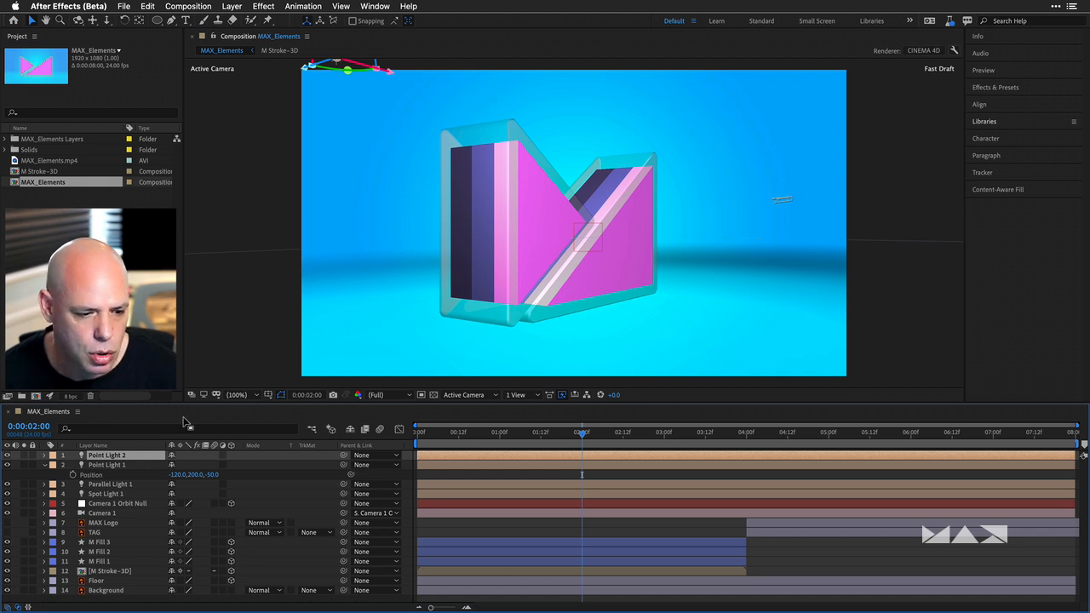
left_click(44, 466)
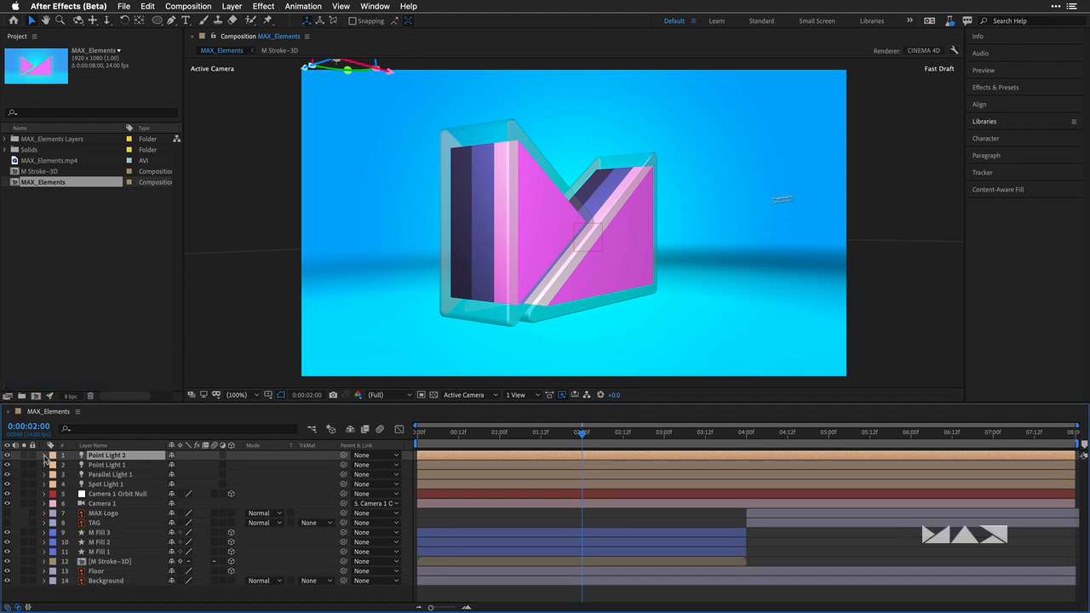
Step: Set the duplicated point light's Position to 2000, 200, -300
left_click(44, 456)
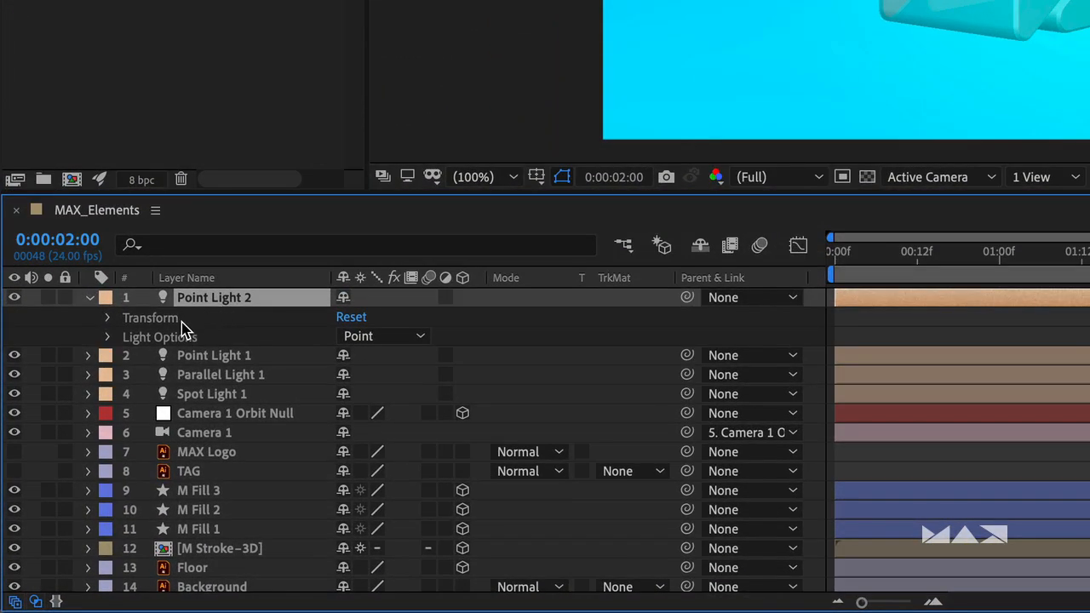
left_click(108, 318)
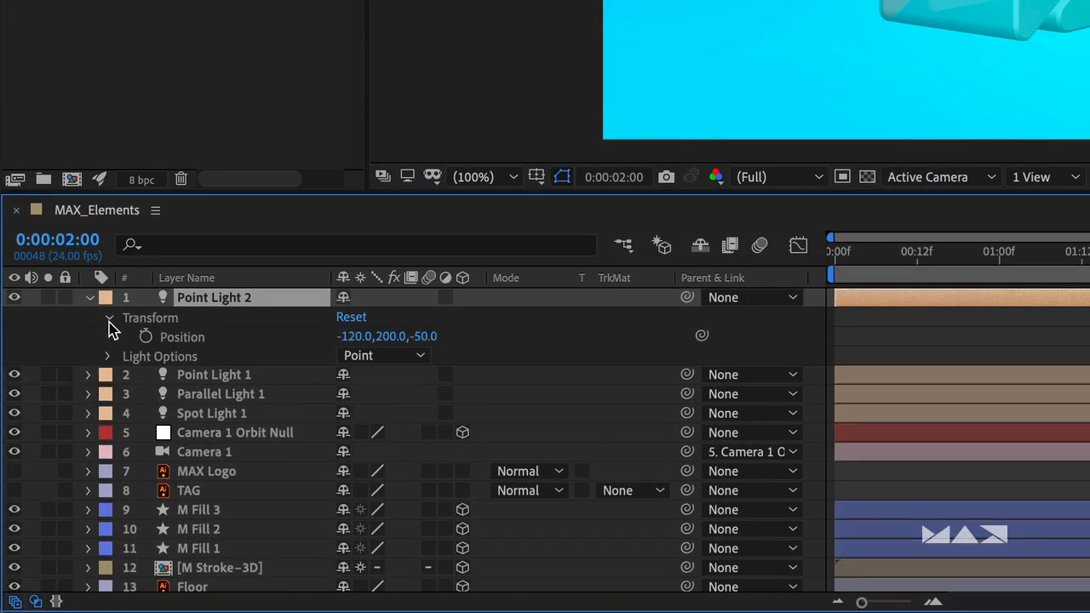
left_click(344, 337)
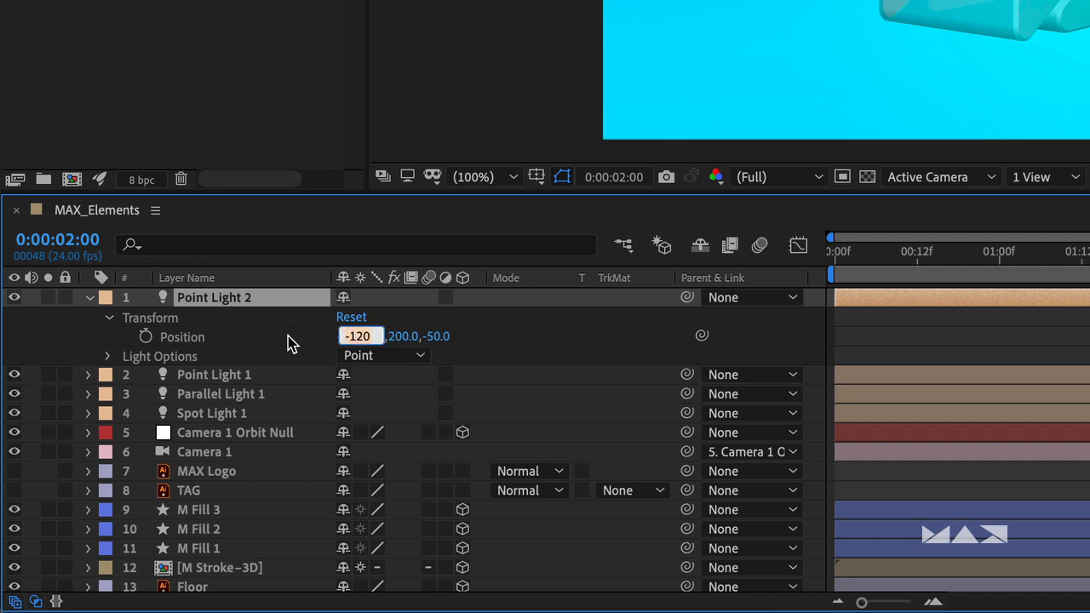
type("2000")
key("Tab")
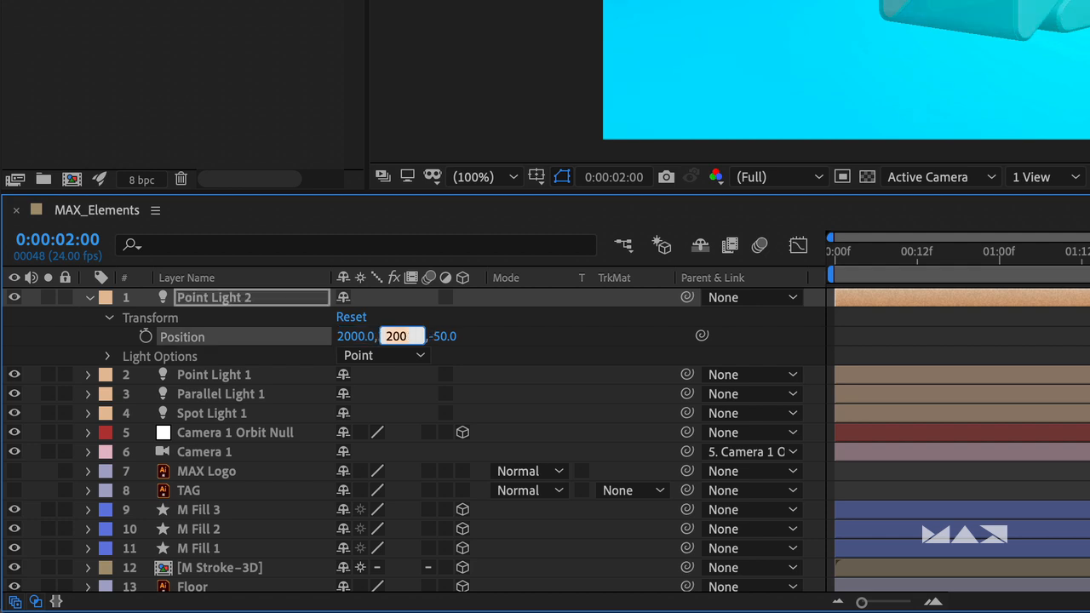
key("Tab")
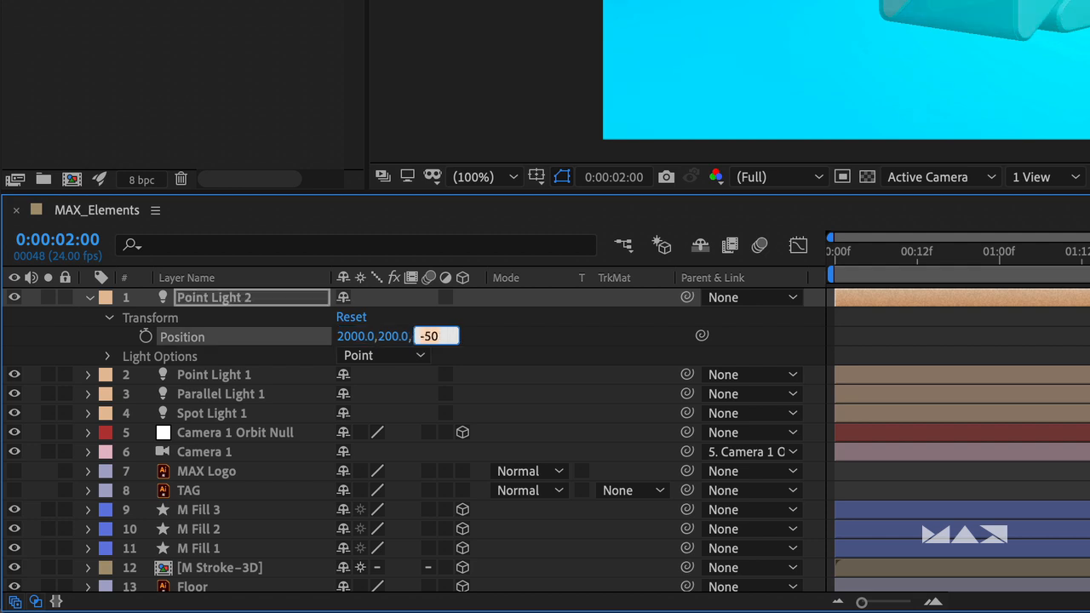
type("-300")
key("Return")
Step: Set Point Light 2's Intensity to 80% and its Falloff to Smooth, and collapse the layer
left_click(109, 357)
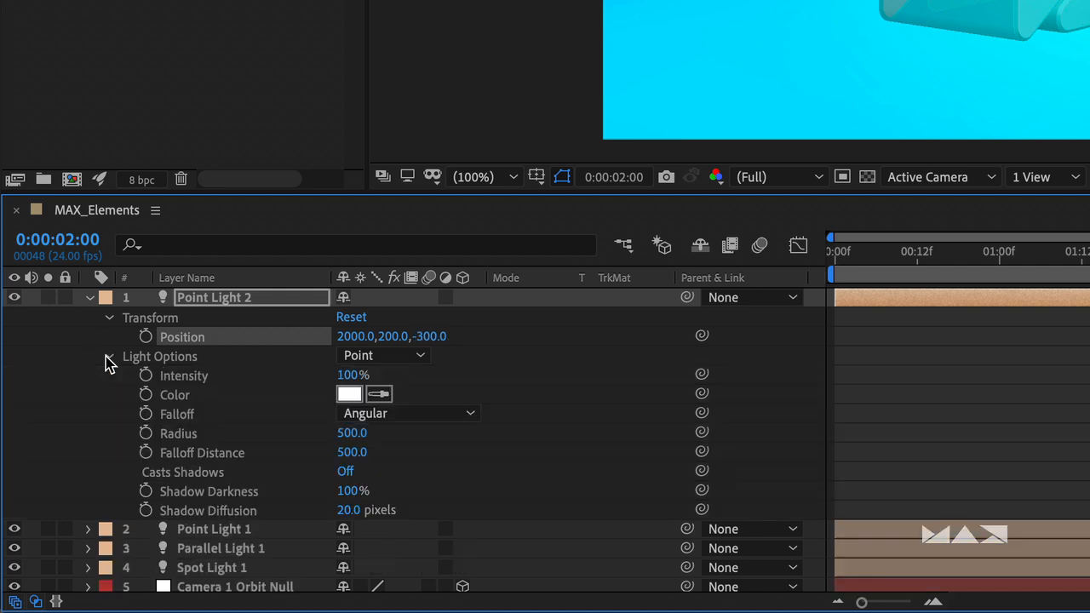
left_click(351, 377)
type("80")
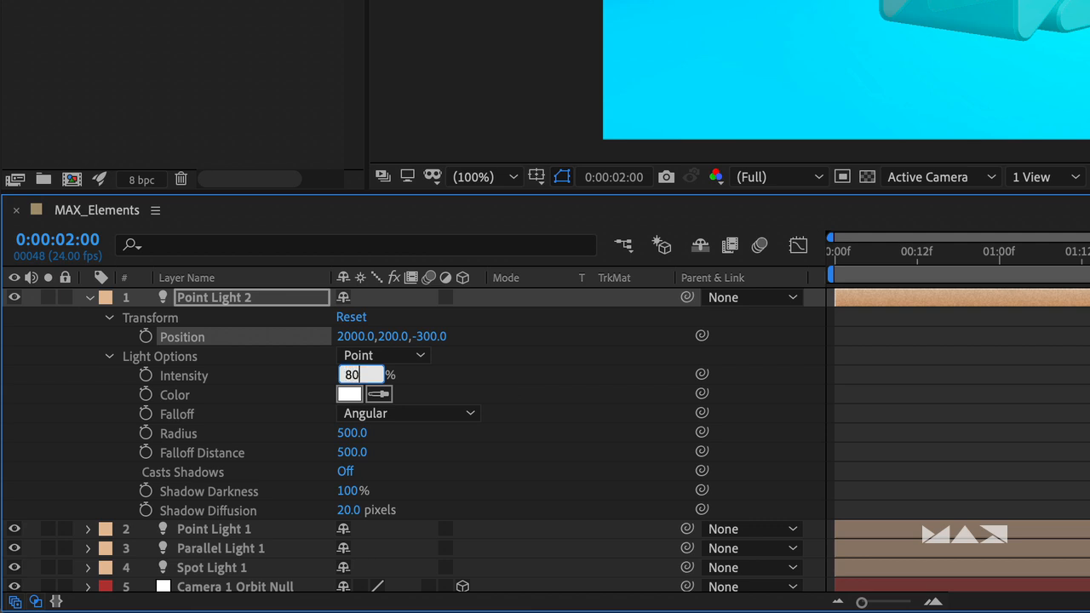
key("Return")
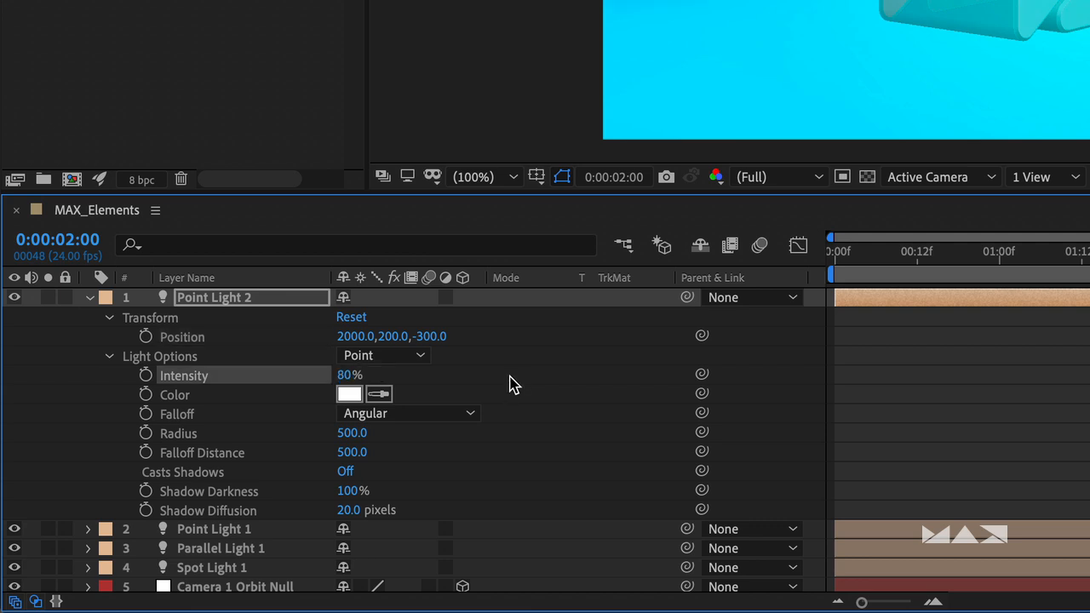
left_click(399, 416)
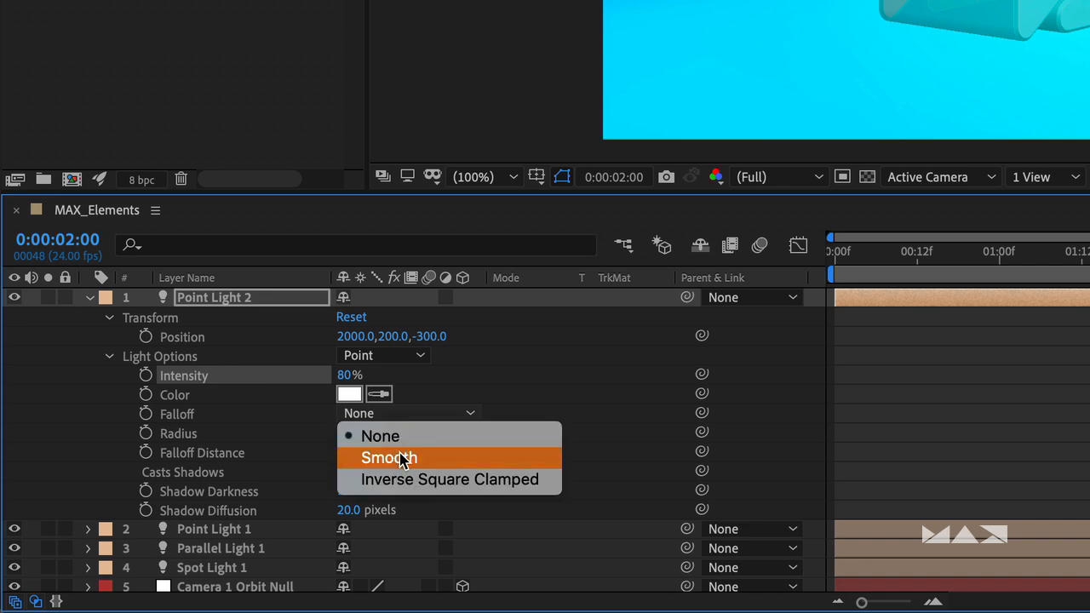
left_click(375, 457)
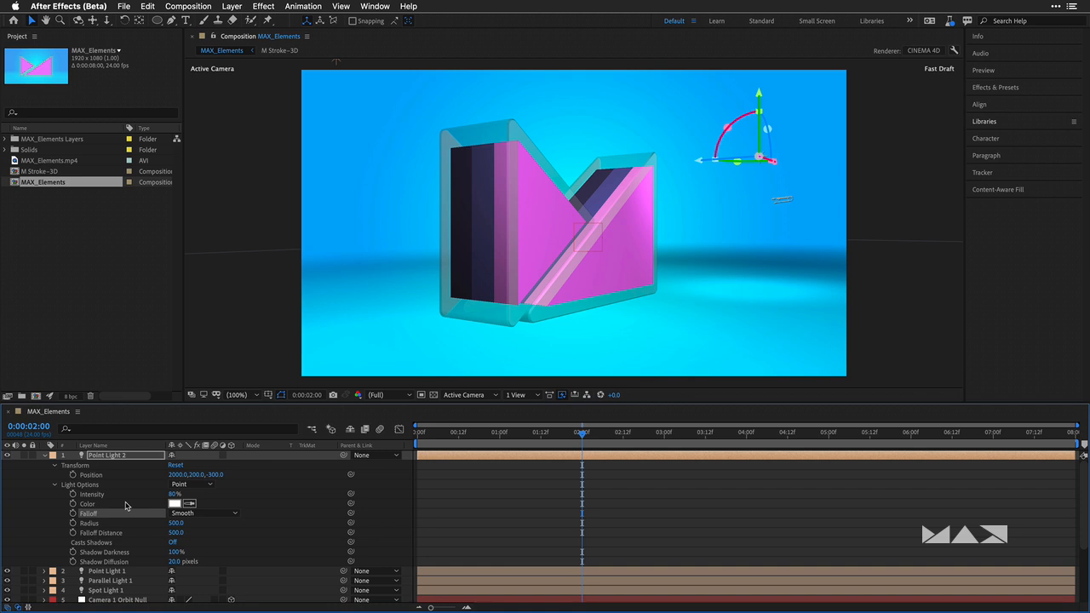
left_click(47, 458)
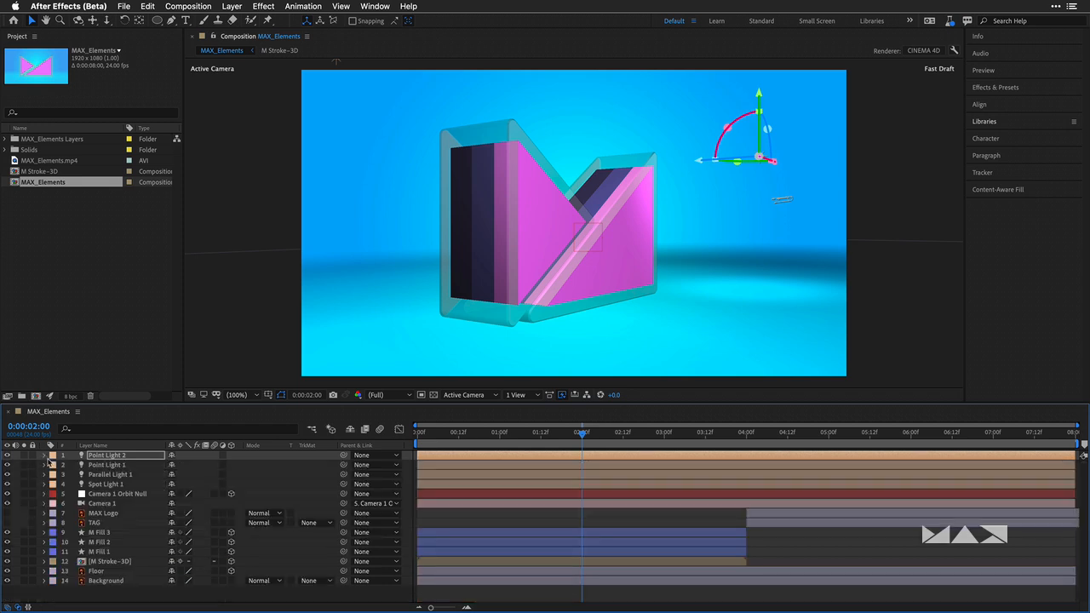
Step: Review the shadow options in Spot Light 1's settings and close them without changes
double_click(100, 485)
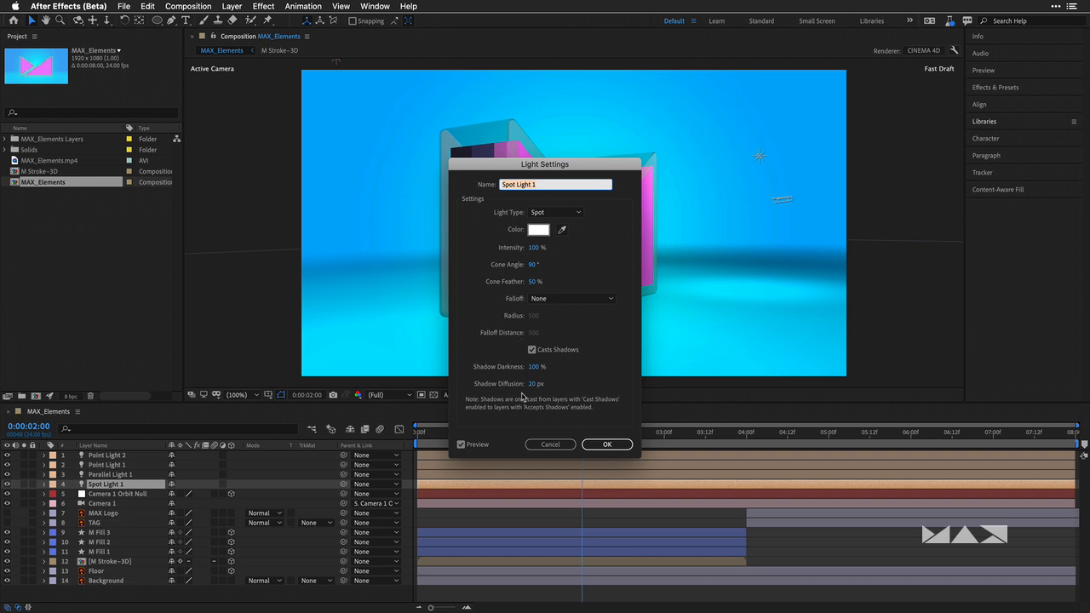
left_click(551, 444)
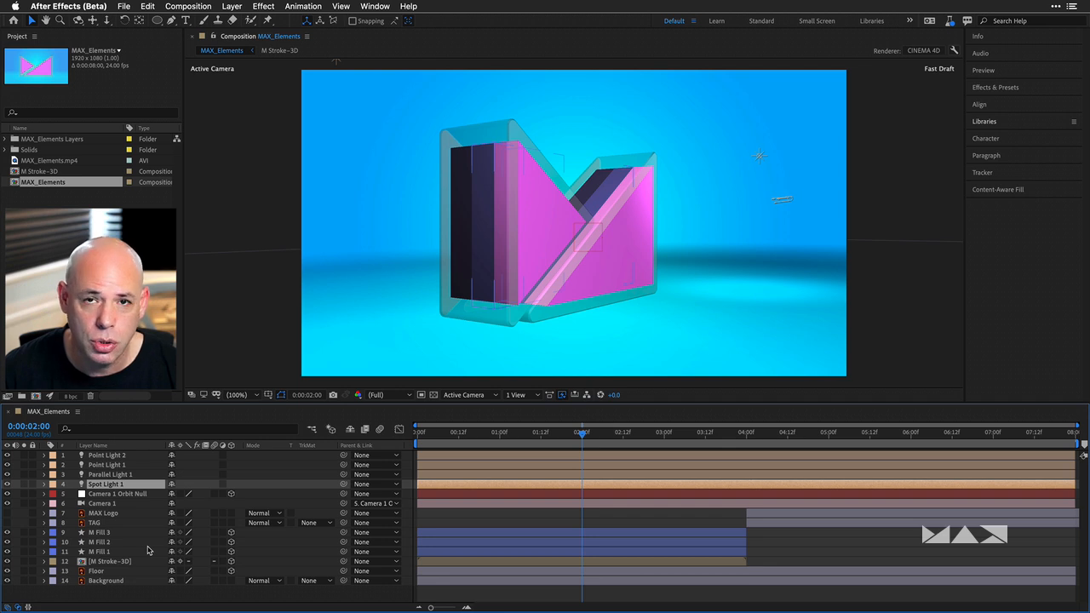
Step: Open the M Stroke-3D precomposition and turn on Casts Shadows in the Material Options for all its layers
left_click(102, 563)
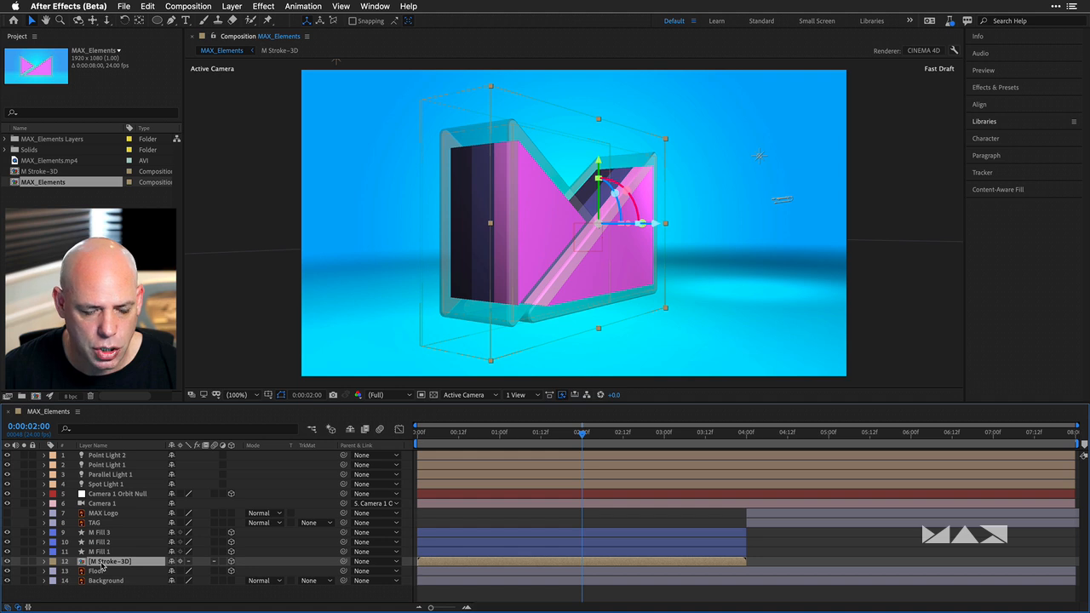
double_click(102, 563)
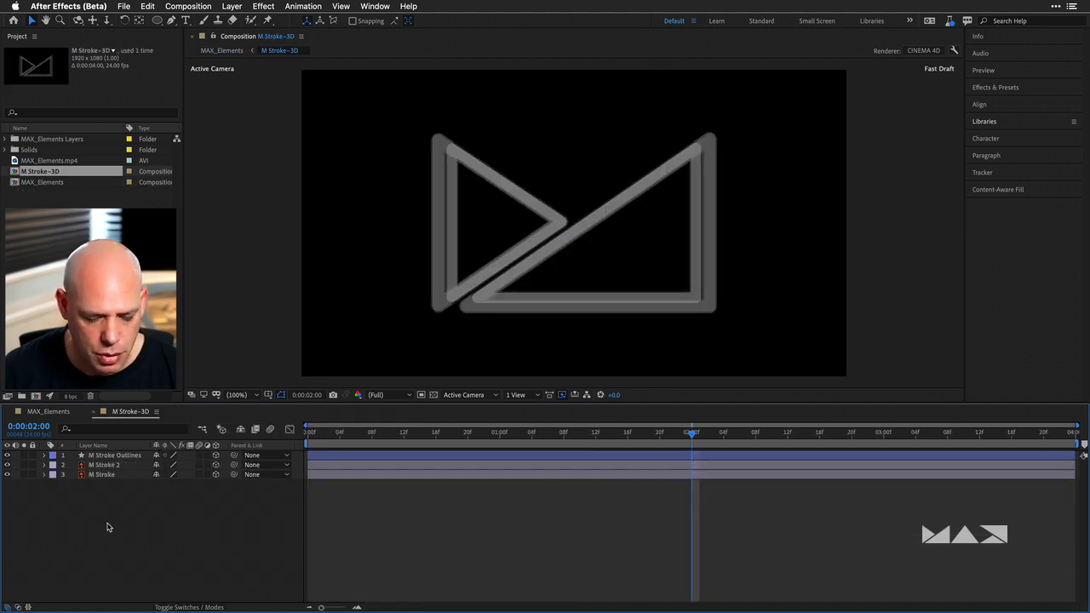
key("super+a")
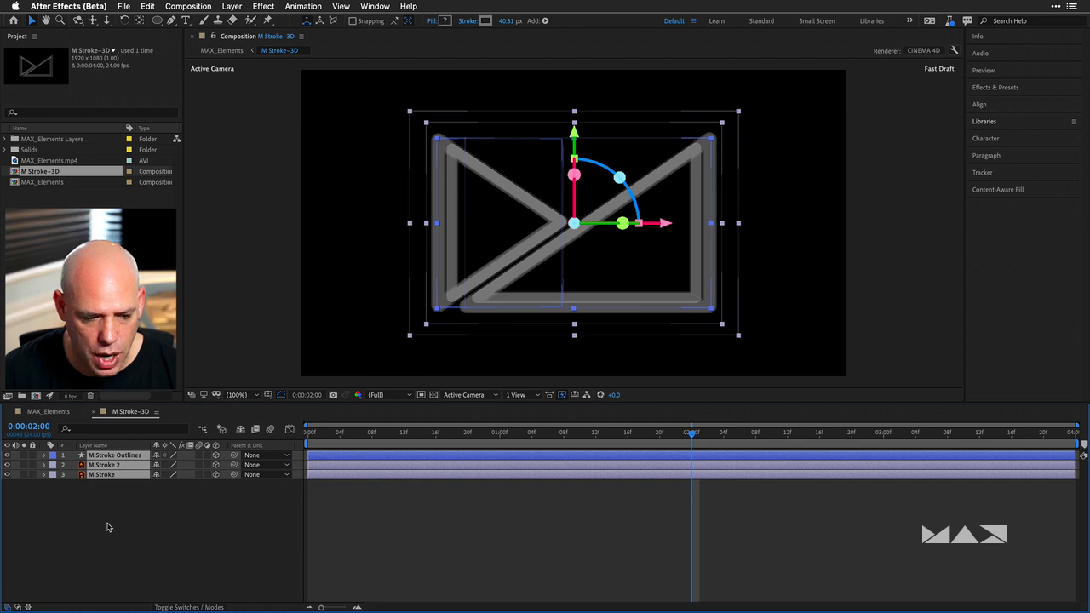
key("a")
key("a")
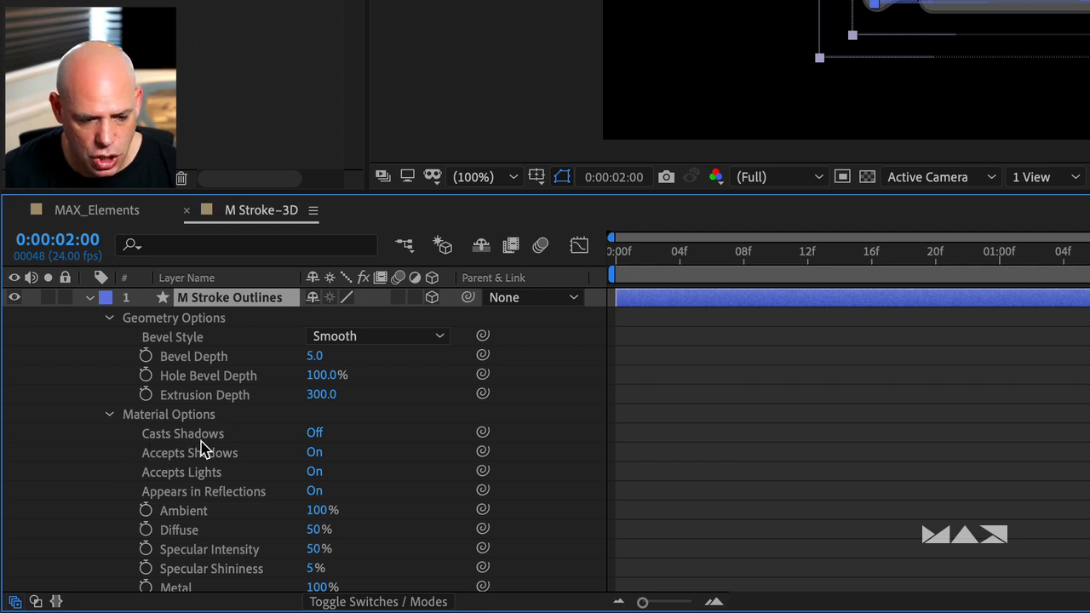
left_click(315, 433)
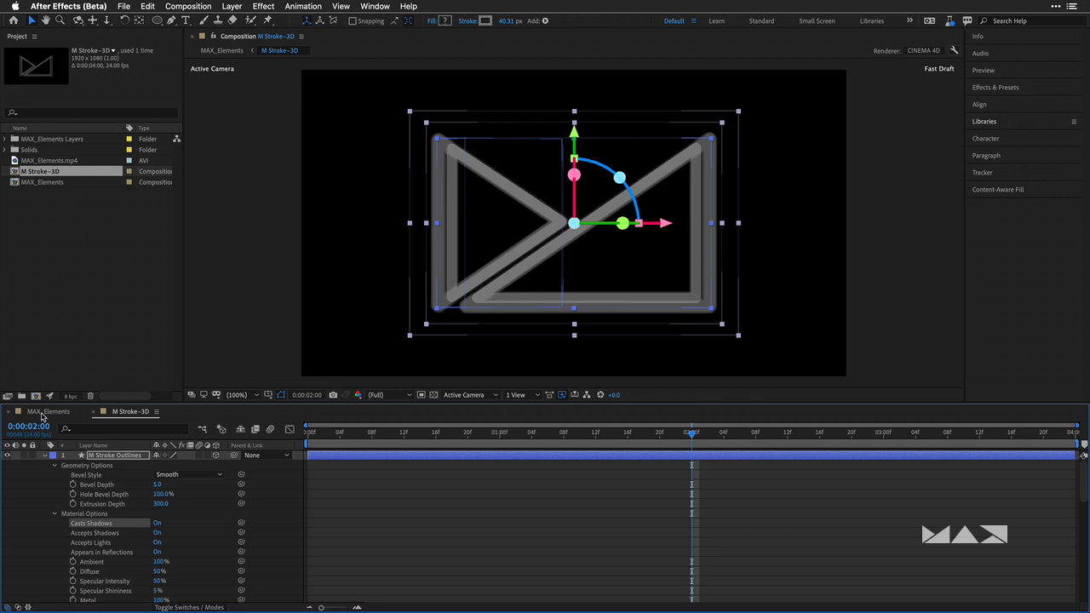
Step: Return to the MAX_Elements composition and set its fast preview mode to Adaptive Resolution
left_click(43, 413)
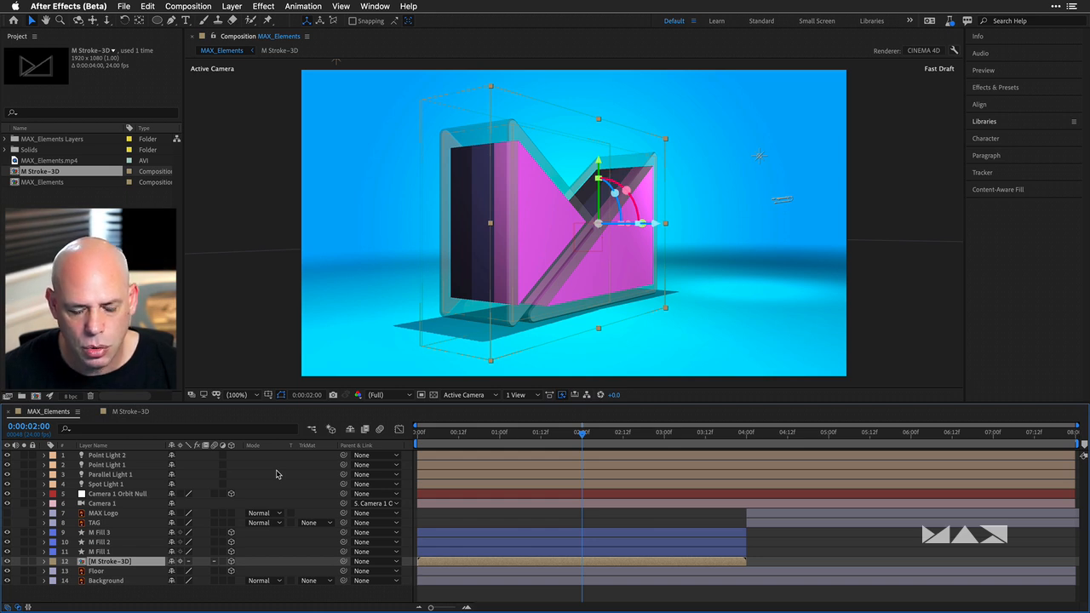
left_click(562, 395)
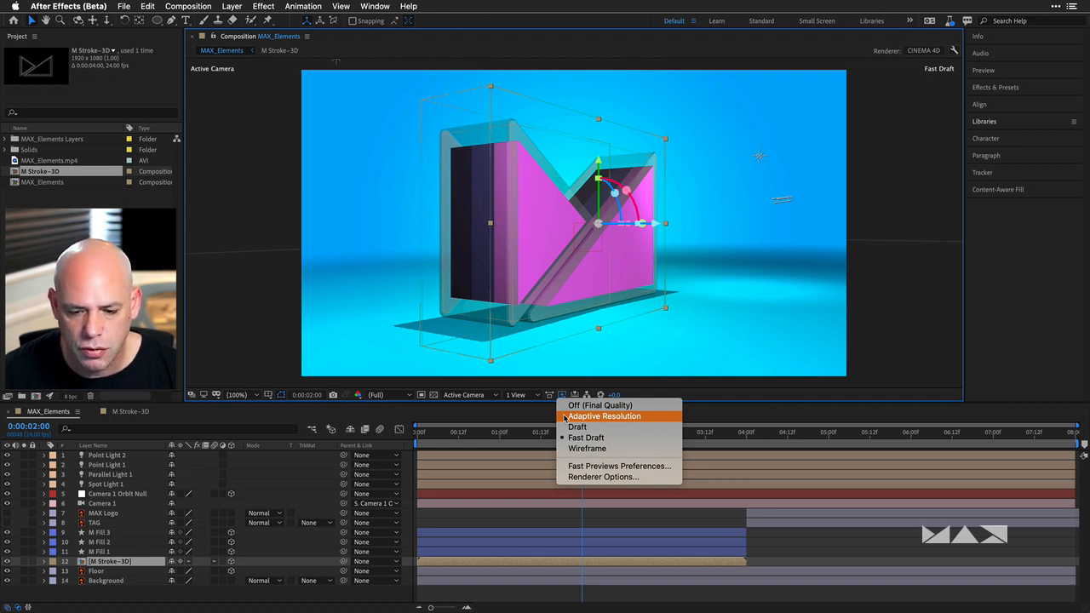
left_click(567, 417)
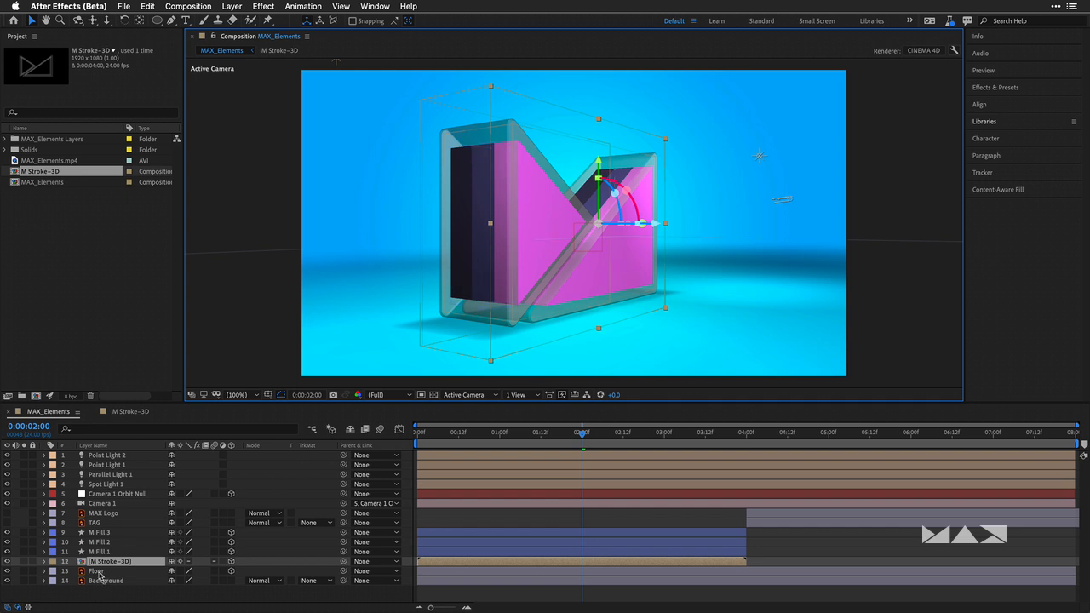
Step: In the Floor layer's Material Options, set Reflection Intensity to 30%
left_click(97, 571)
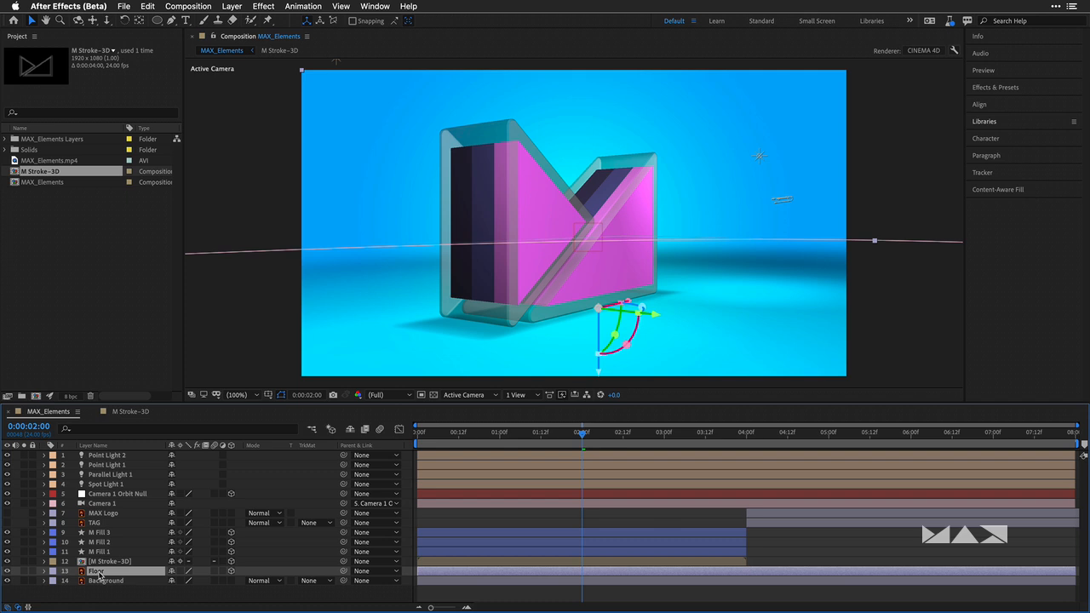
left_click(46, 575)
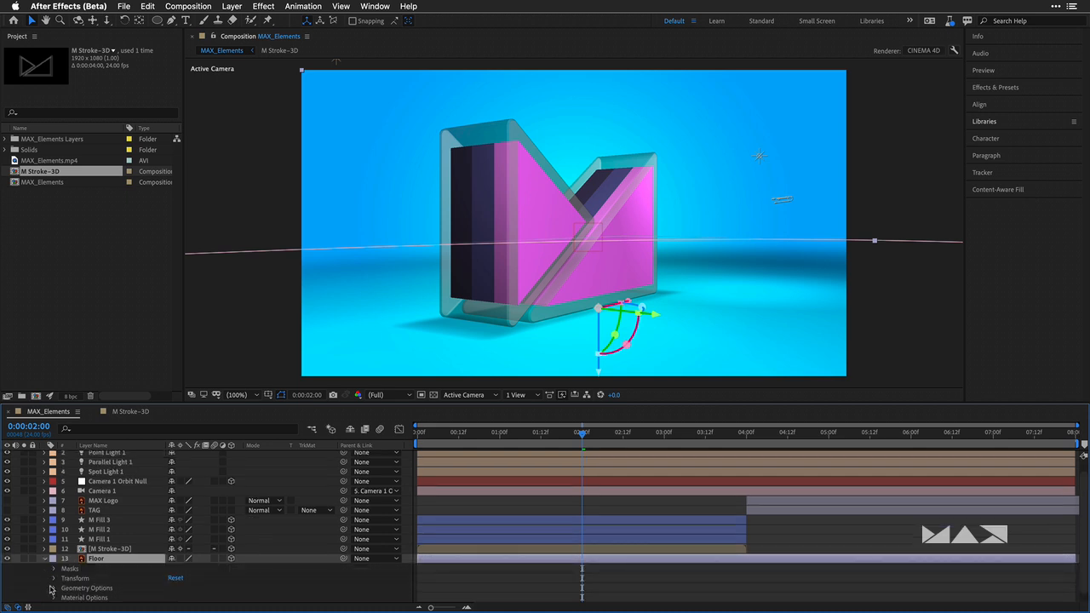
left_click(54, 598)
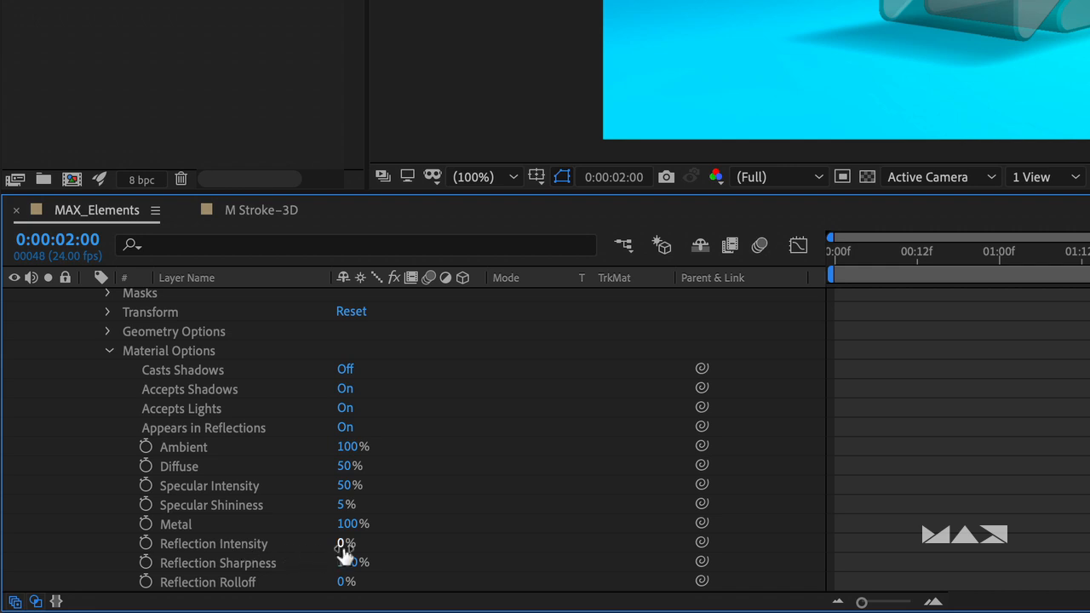
left_click_drag(344, 546, 596, 549)
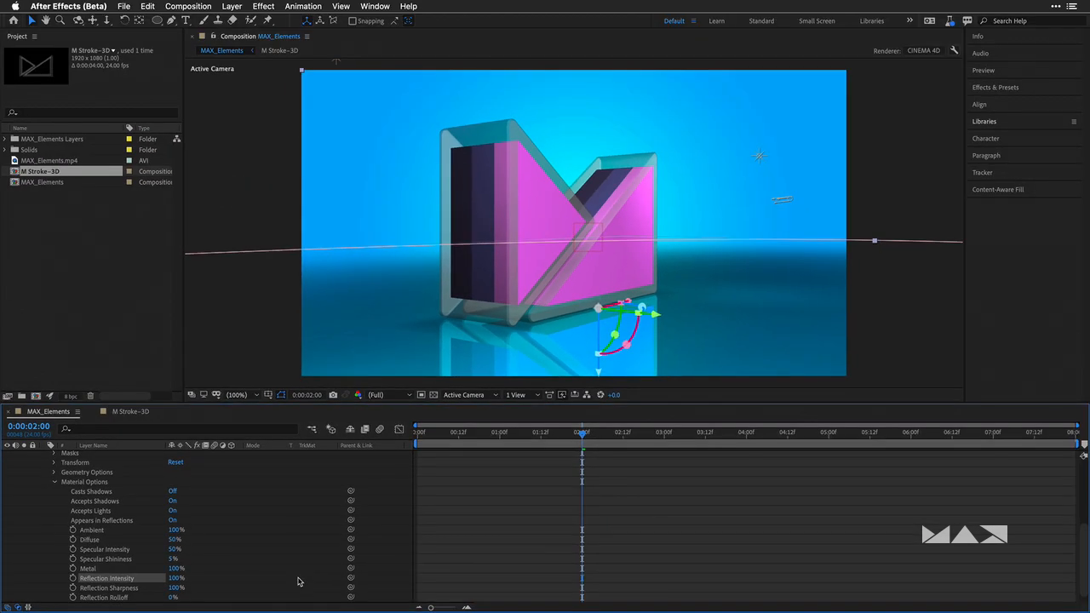
left_click(175, 578)
type("30")
key("Return")
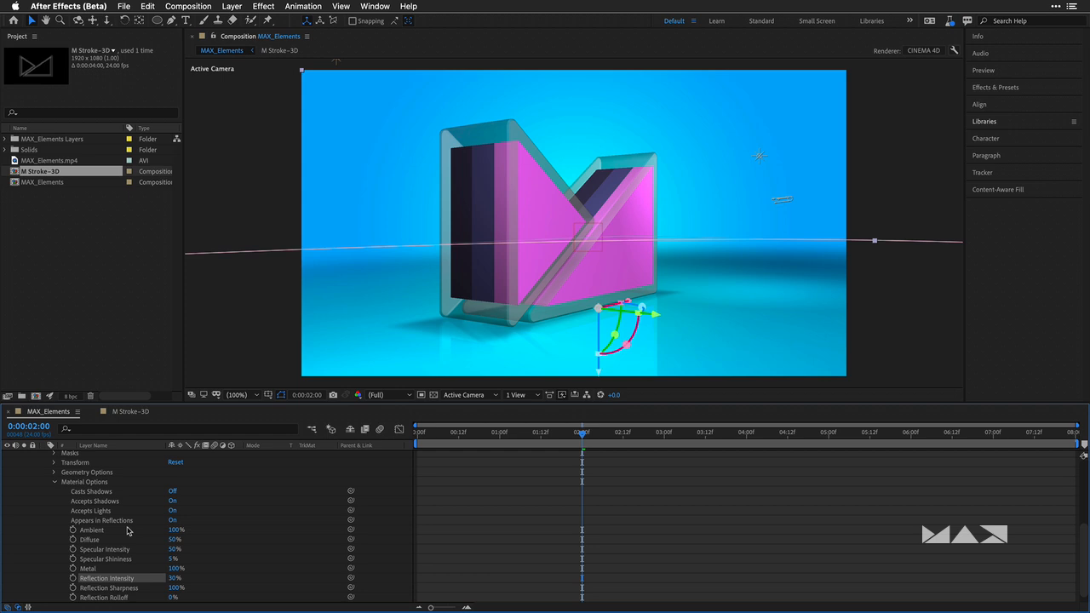
Step: Set the Floor layer's Metal to 0% and turn off Accepts Lights, and collapse the layer
left_click(174, 568)
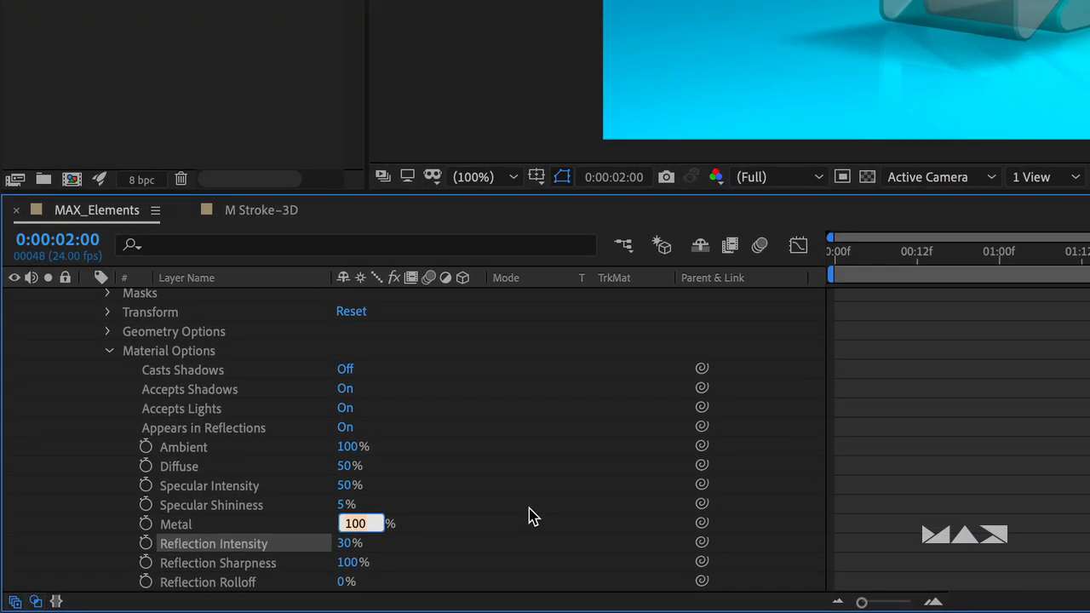
type("0")
key("Return")
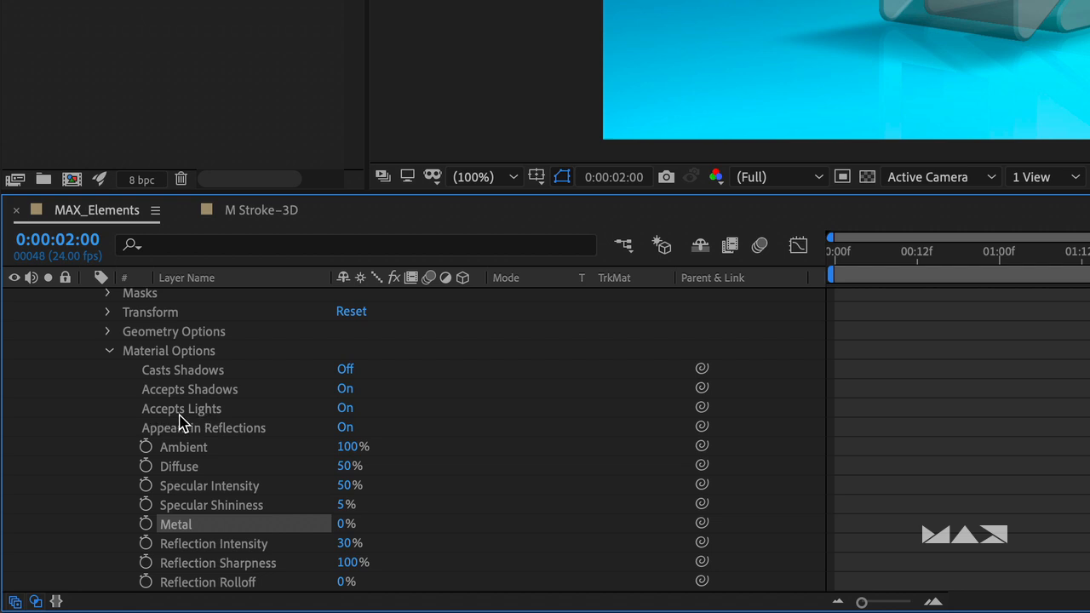
left_click(345, 409)
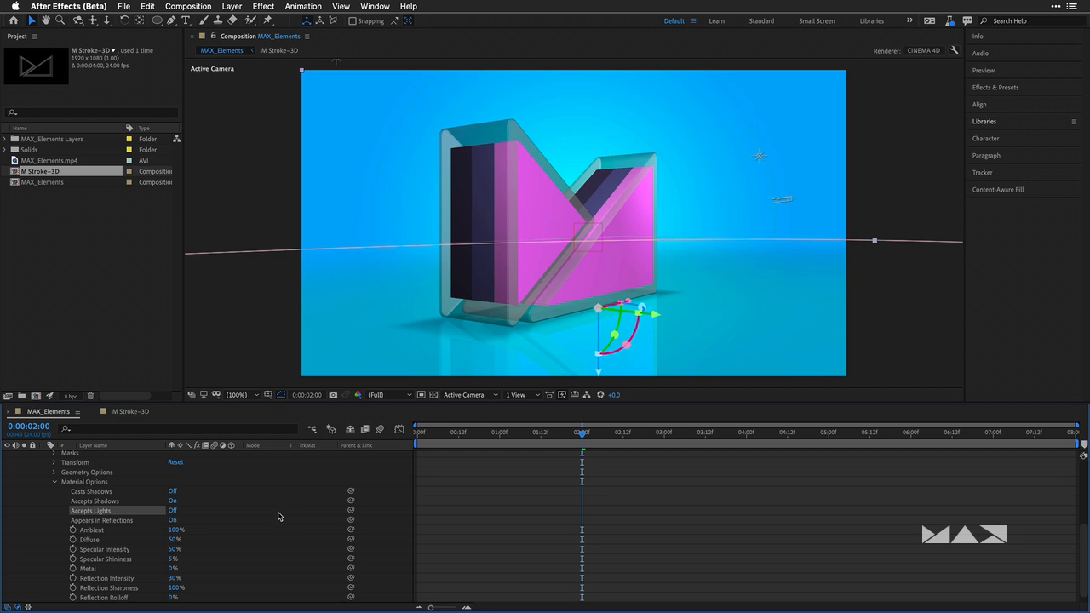
scroll(278, 518, "up", 5)
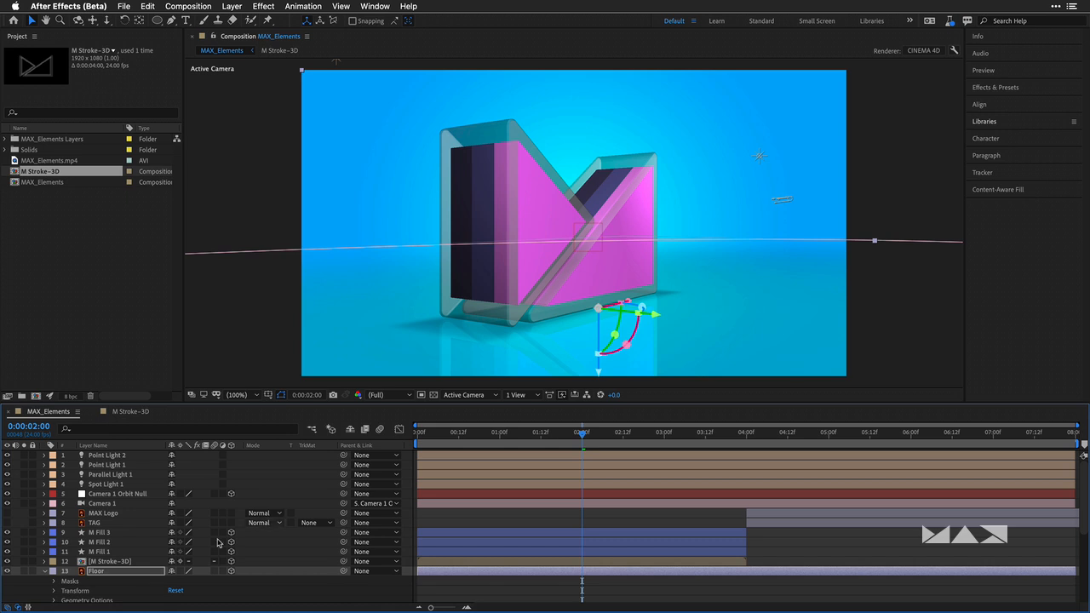
left_click(45, 572)
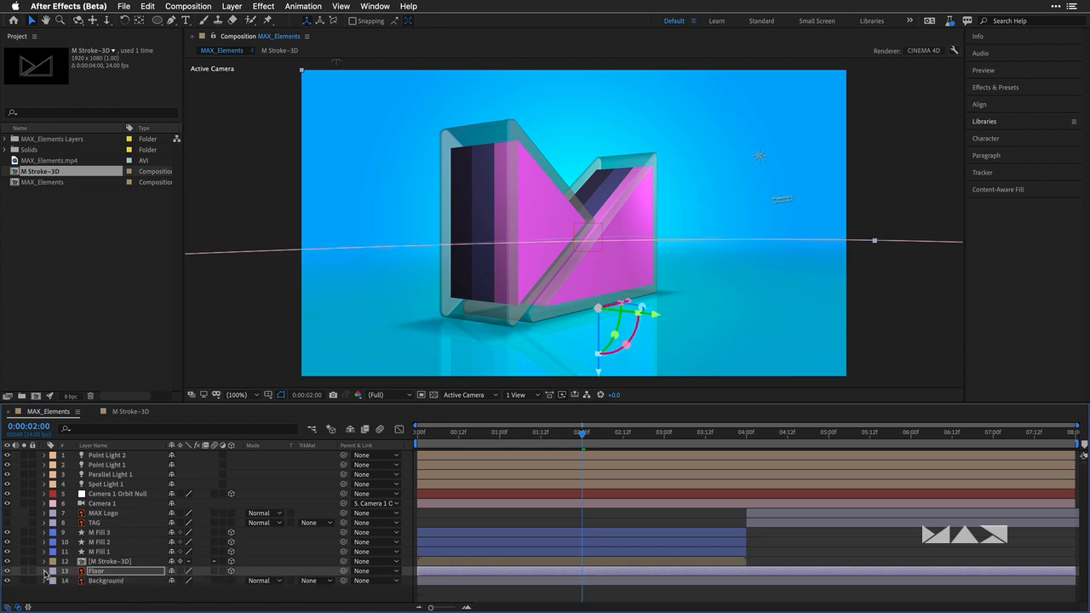
Step: Trim the out points of all four lights, Camera 1 Orbit Null, Camera 1 and Floor to 0:00:03:23
left_click(32, 426)
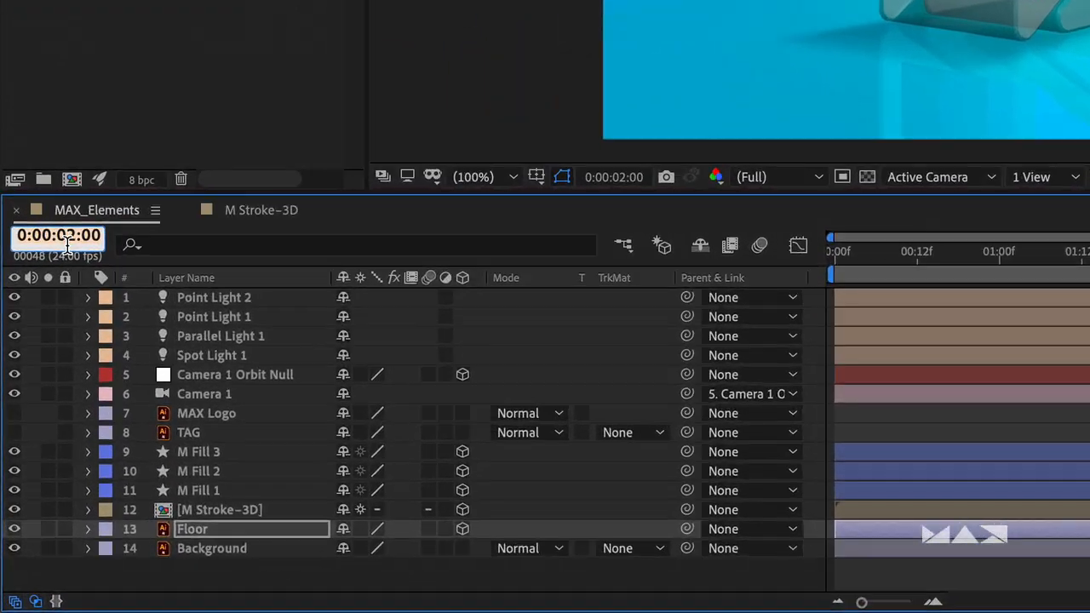
type("323")
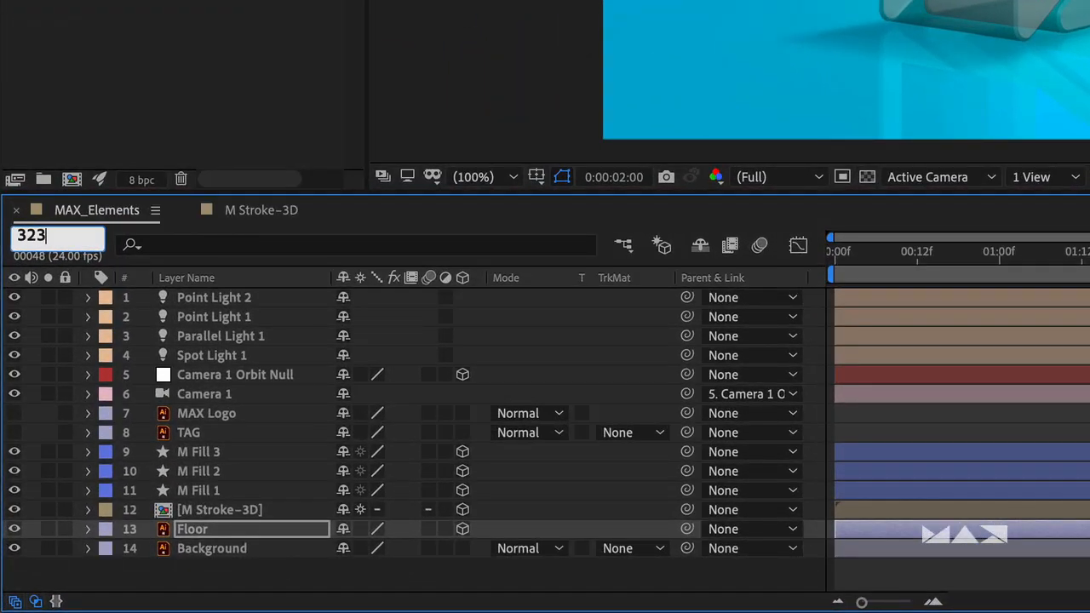
key("Return")
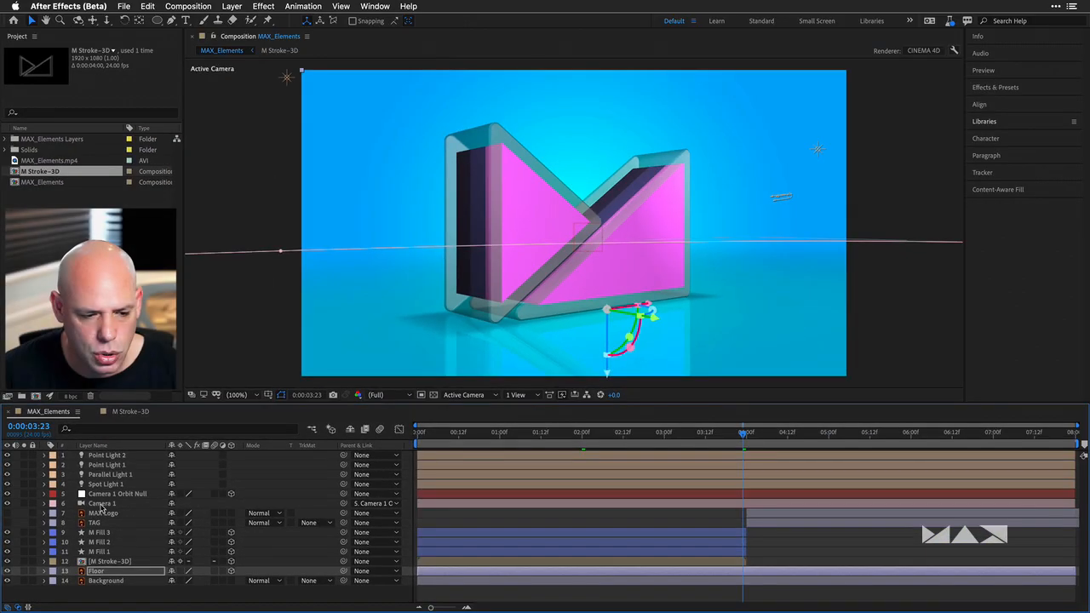
left_click(109, 457)
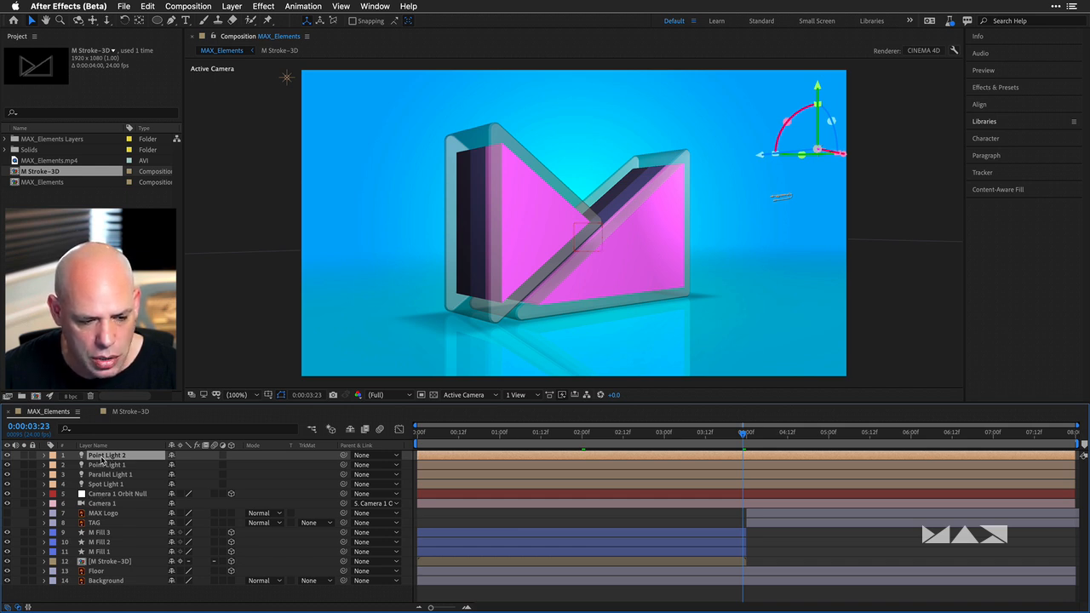
left_click(100, 504, "shift")
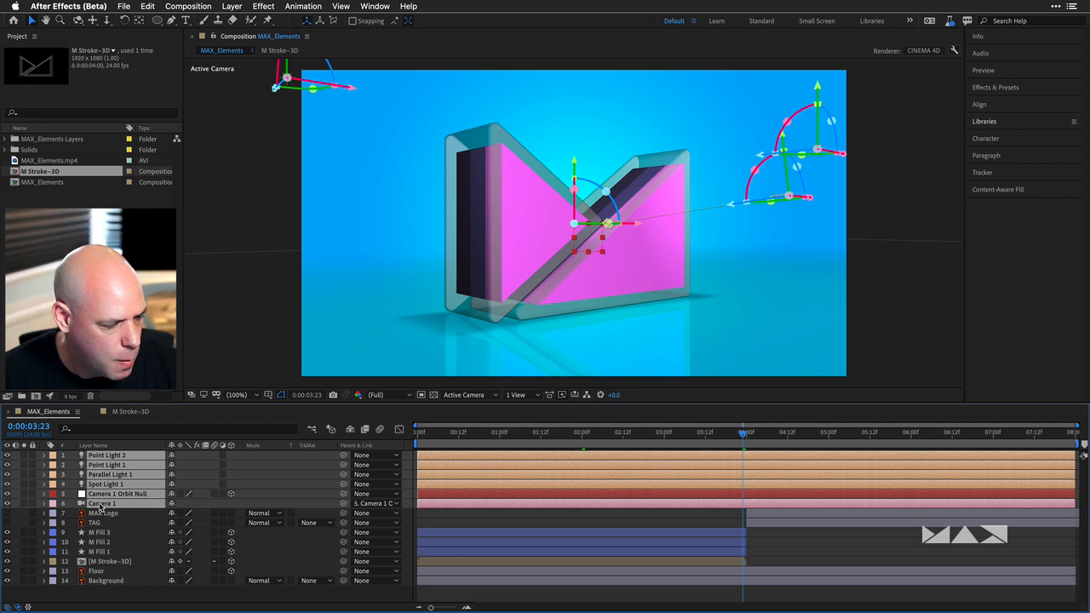
left_click(97, 572, "super")
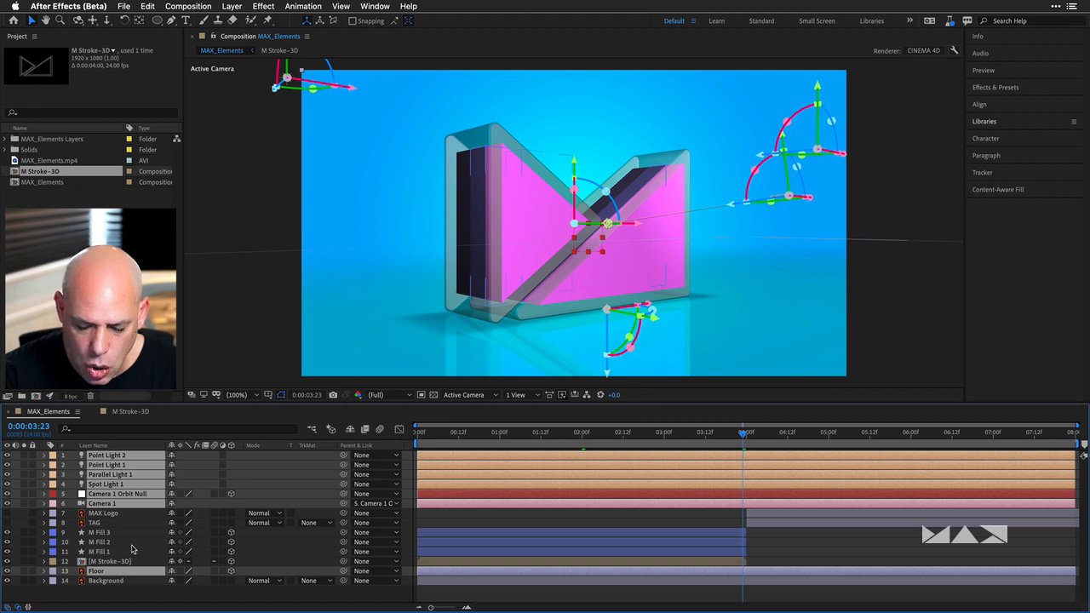
key("alt+bracketright")
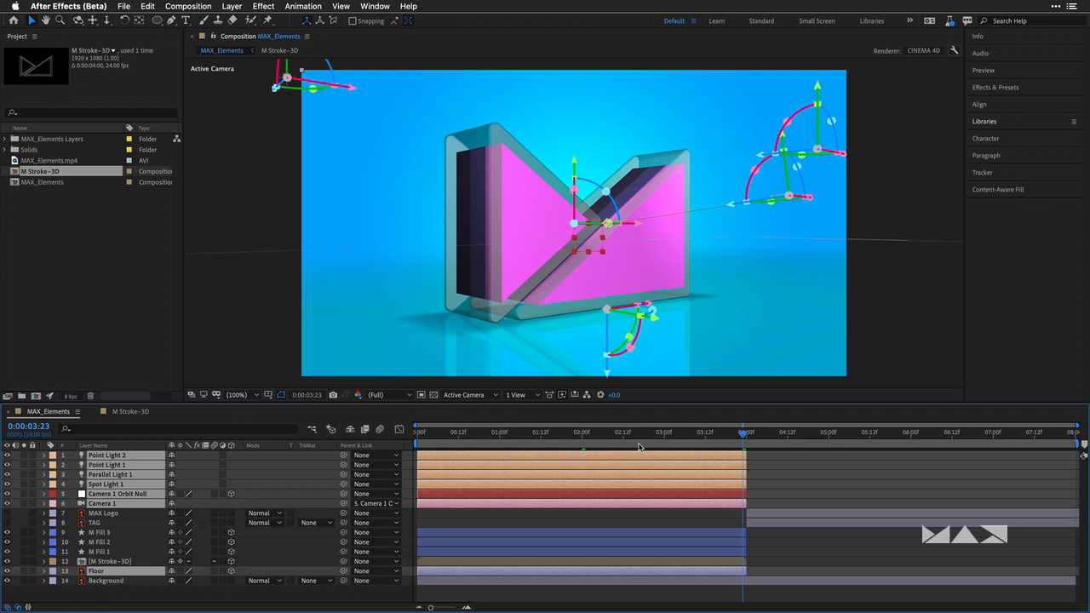
Step: Move the MAX Logo and TAG layers together to the top of the layer stack, above Point Light 2
left_click(96, 514)
left_click(95, 523, "shift")
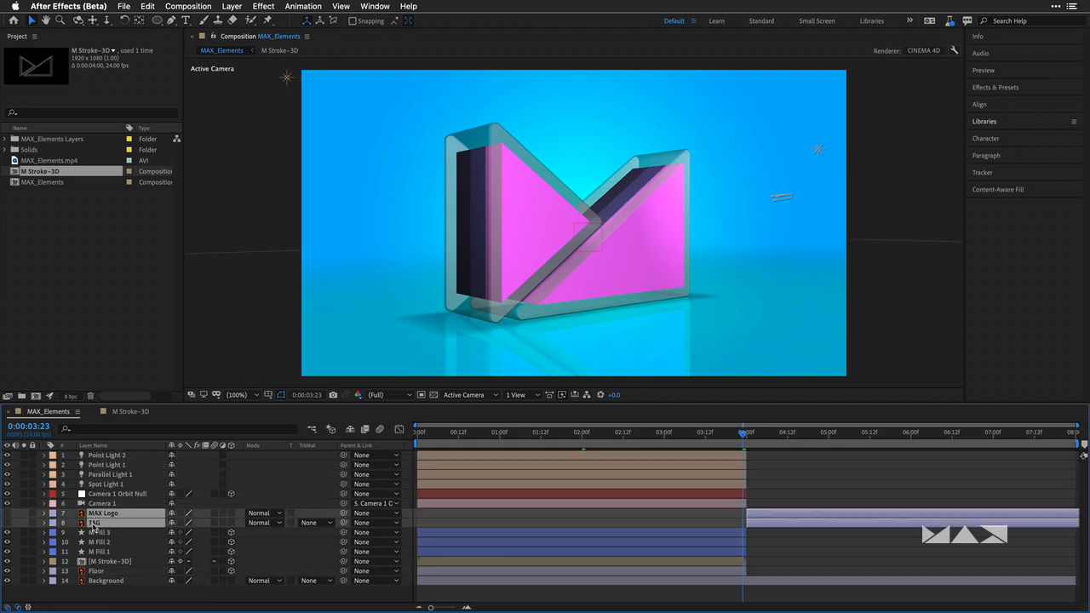
left_click_drag(113, 518, 112, 456)
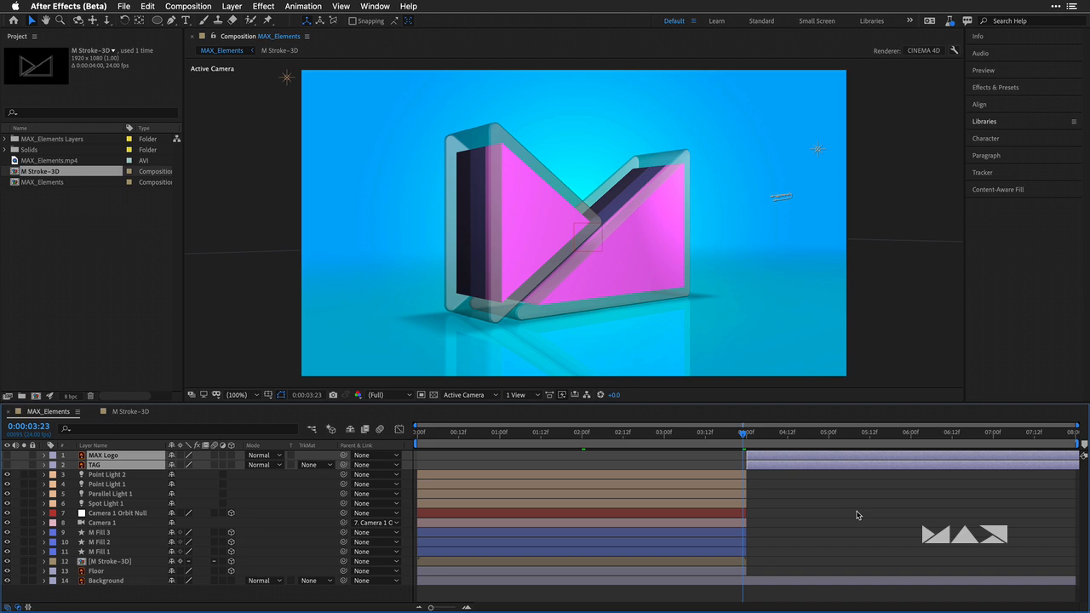
Step: Switch the fast preview mode to Fast Draft, deselect all layers and go to the composition's start at 0:00:00:00
left_click(562, 395)
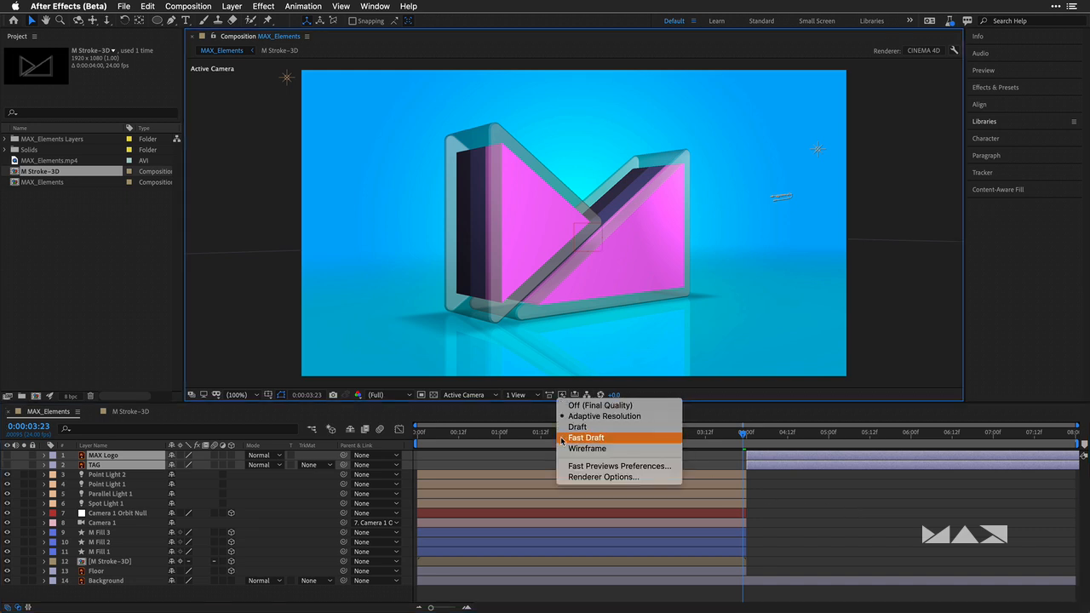
left_click(587, 438)
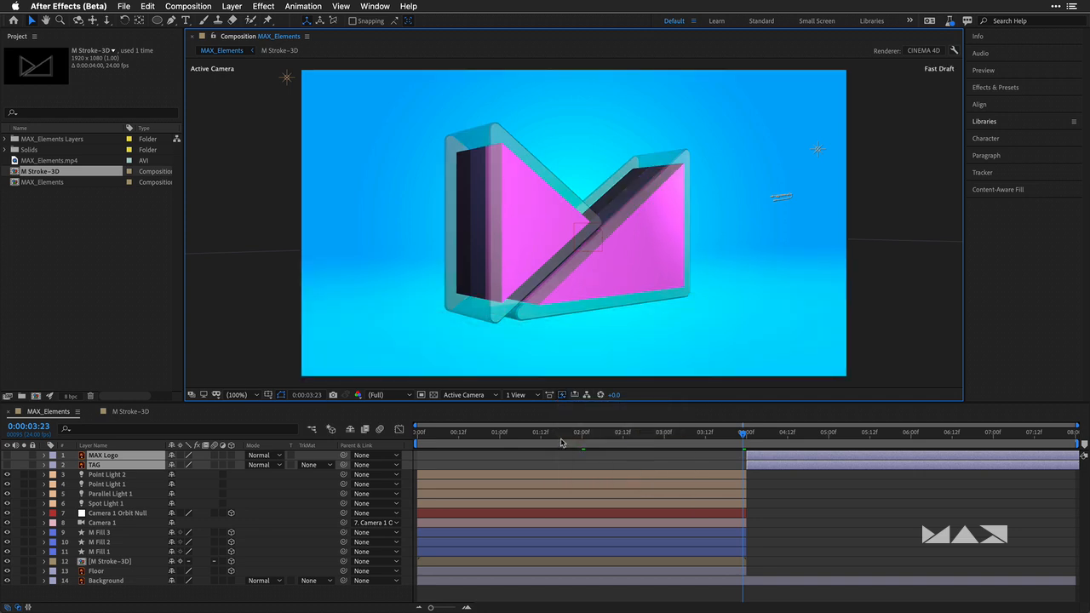
left_click(776, 534)
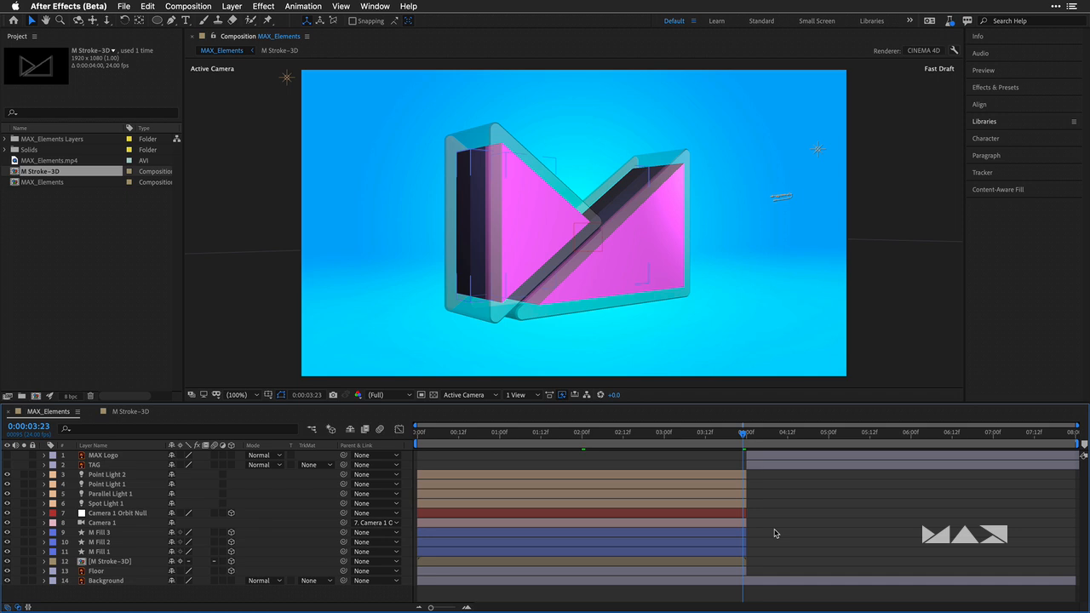
left_click(418, 433)
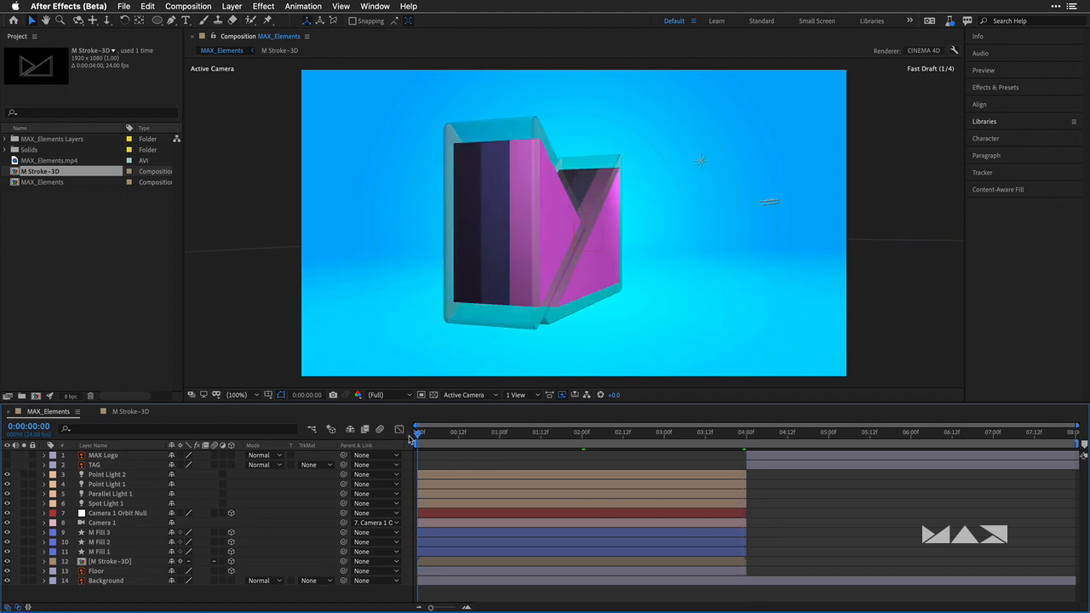
Step: Parent the M Fill 3 and M Fill 2 layers to M Fill 1
left_click(99, 534)
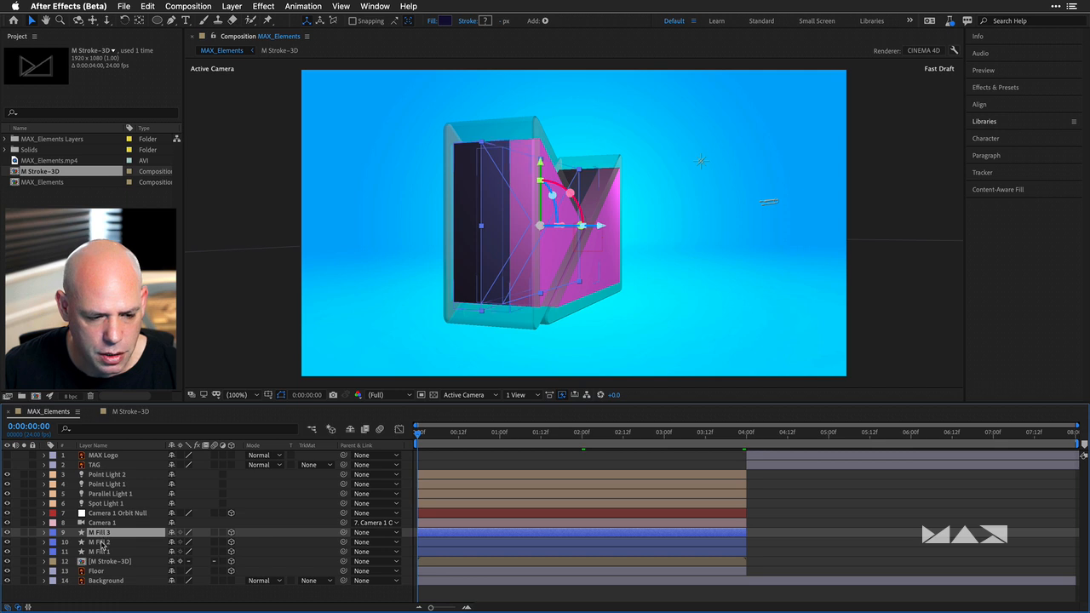
left_click(98, 544, "shift")
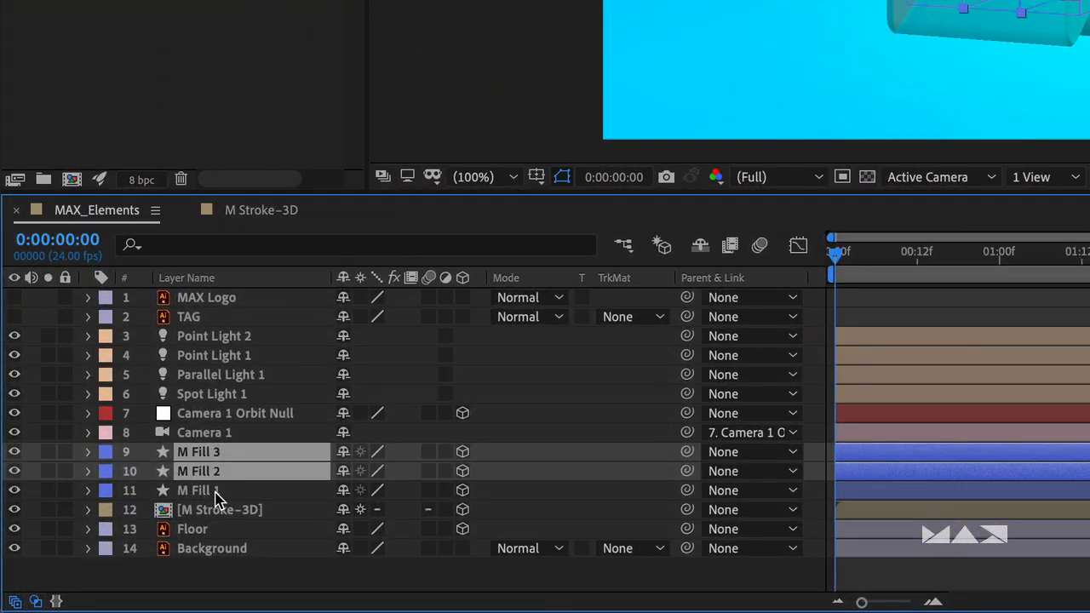
left_click_drag(688, 473, 196, 498)
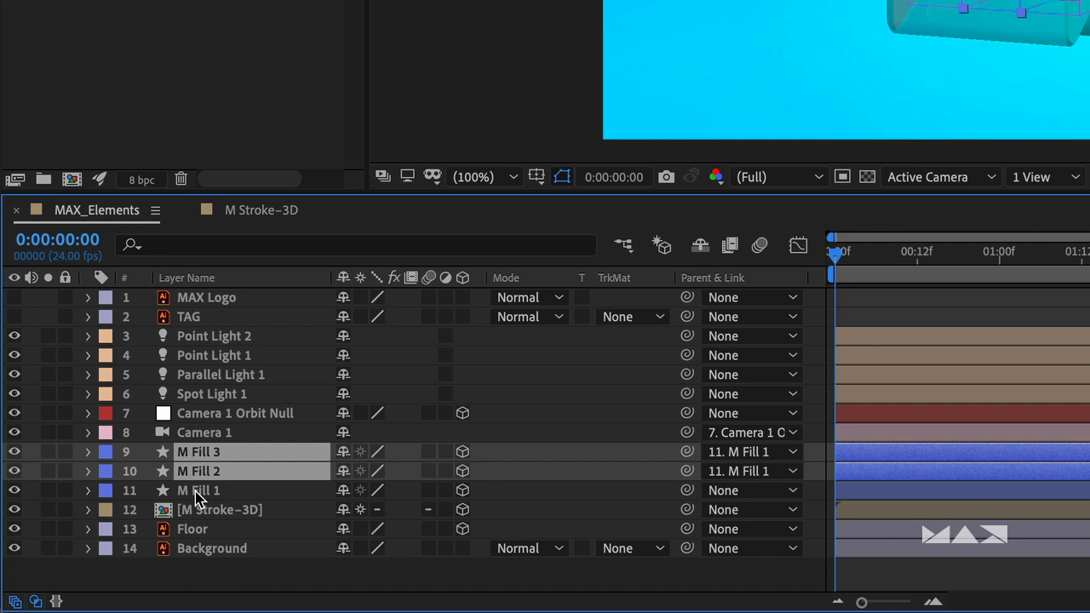
Step: Test the parenting by moving M Fill 1 along its Z axis to about 2270, and undo the move
left_click(196, 498)
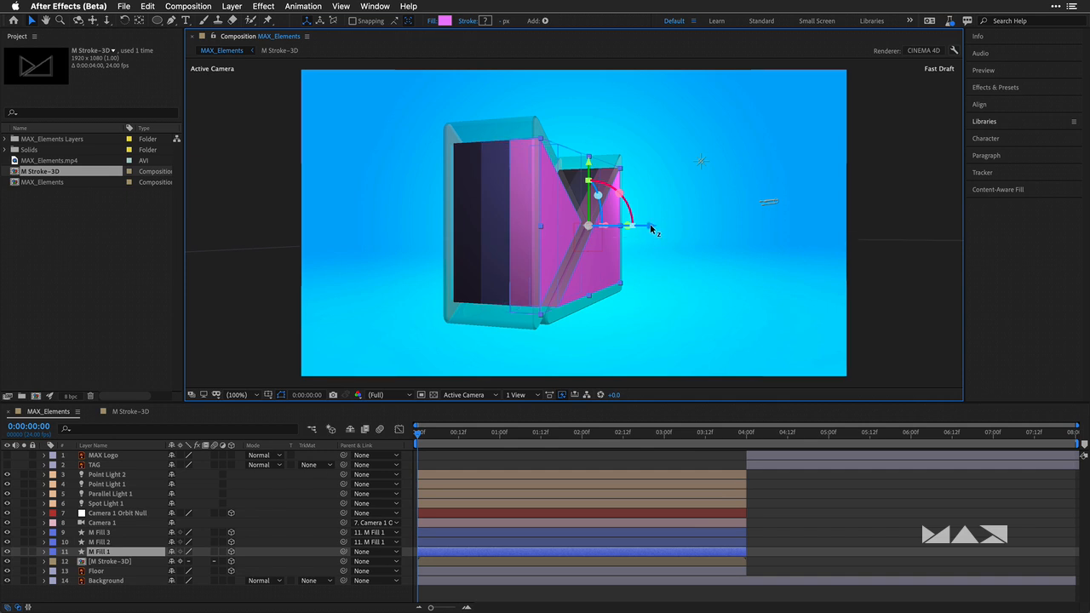
left_click_drag(652, 230, 8, 269)
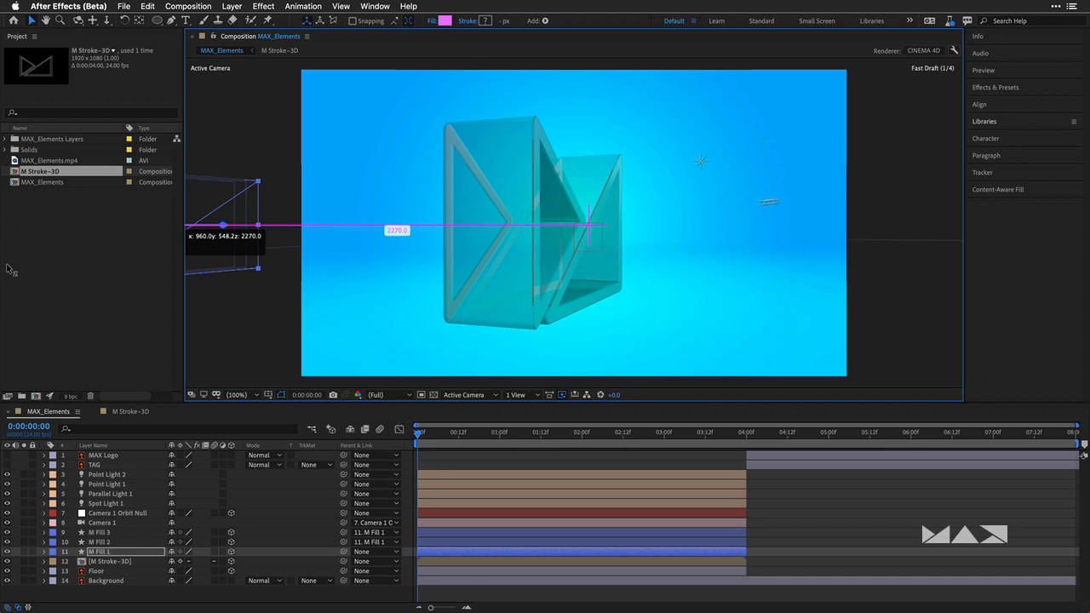
key("super+z")
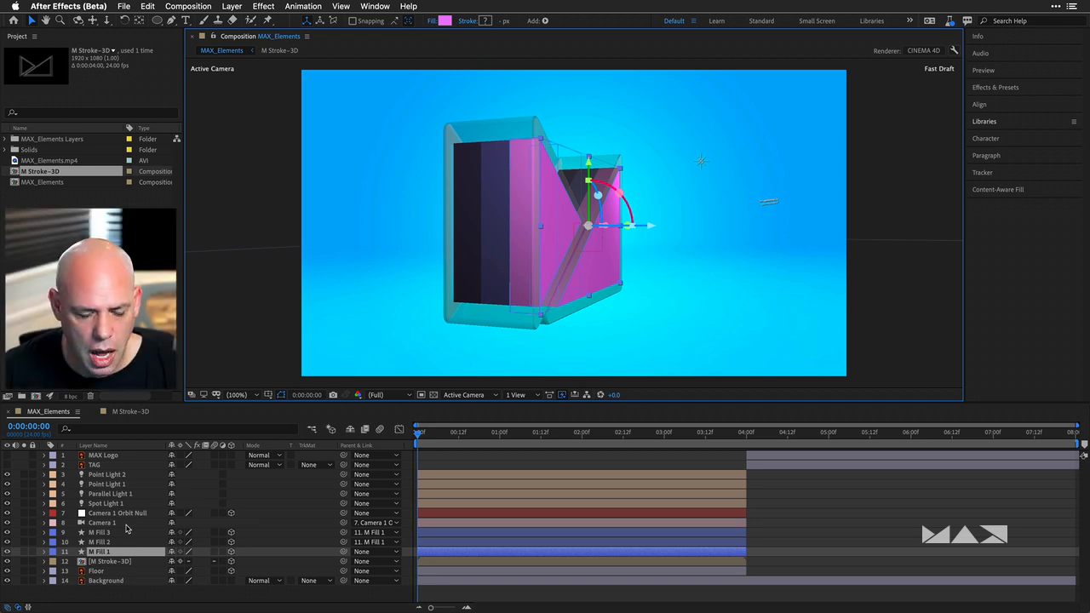
Step: Reveal M Fill 1's Position property and separate its dimensions into X, Y and Z
key("p")
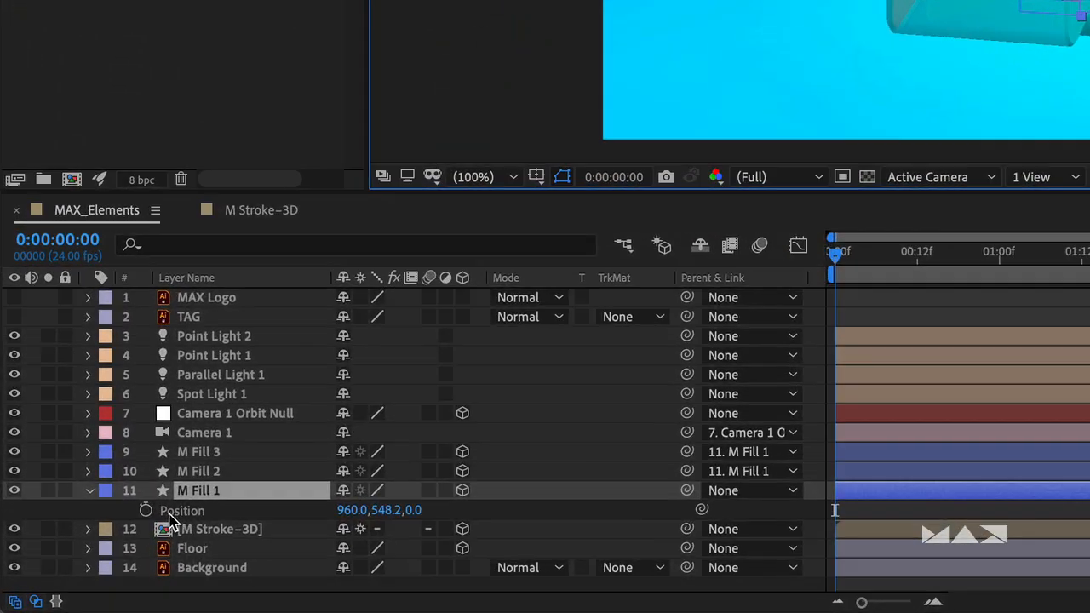
right_click(173, 521)
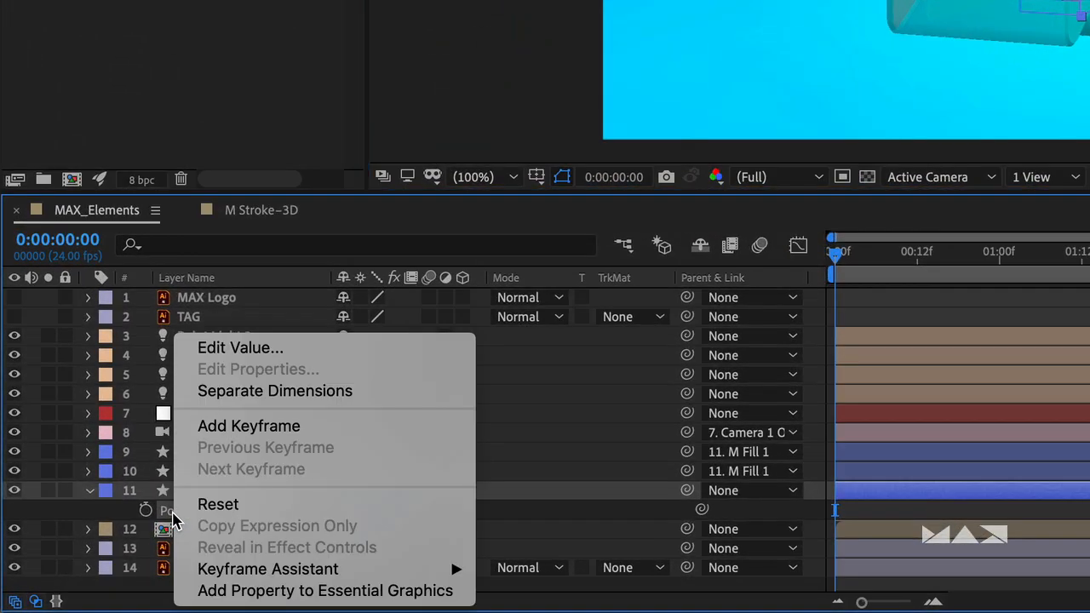
left_click(322, 390)
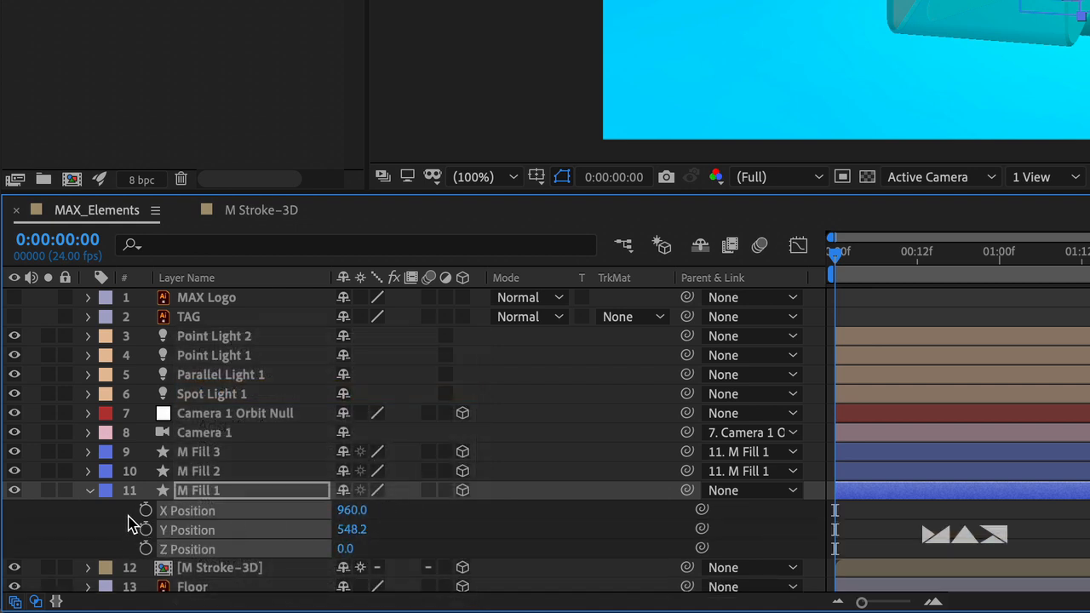
Step: At 0:00:00:10, set M Fill 1's Z Position to -1400 and start keyframing it
left_click(397, 556)
left_click(201, 552)
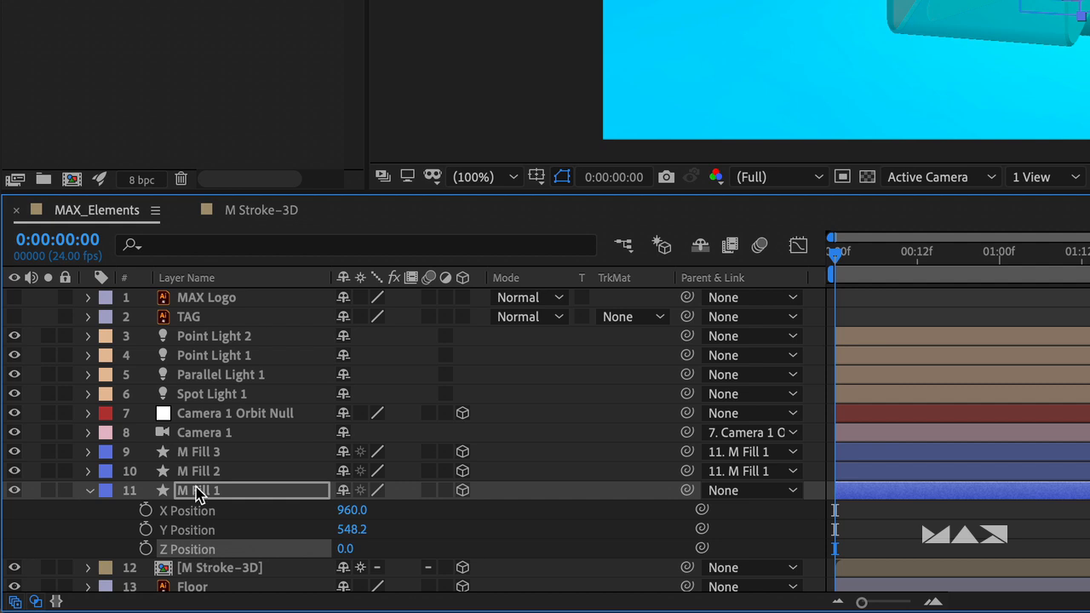
left_click(60, 243)
type("10")
key("Return")
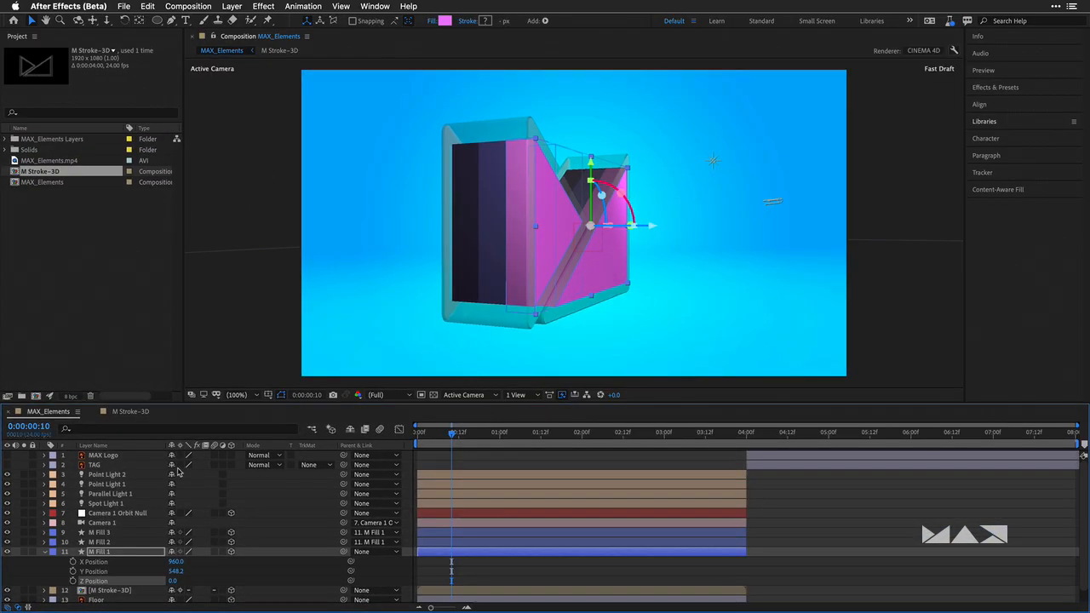
left_click_drag(173, 582, 47, 572)
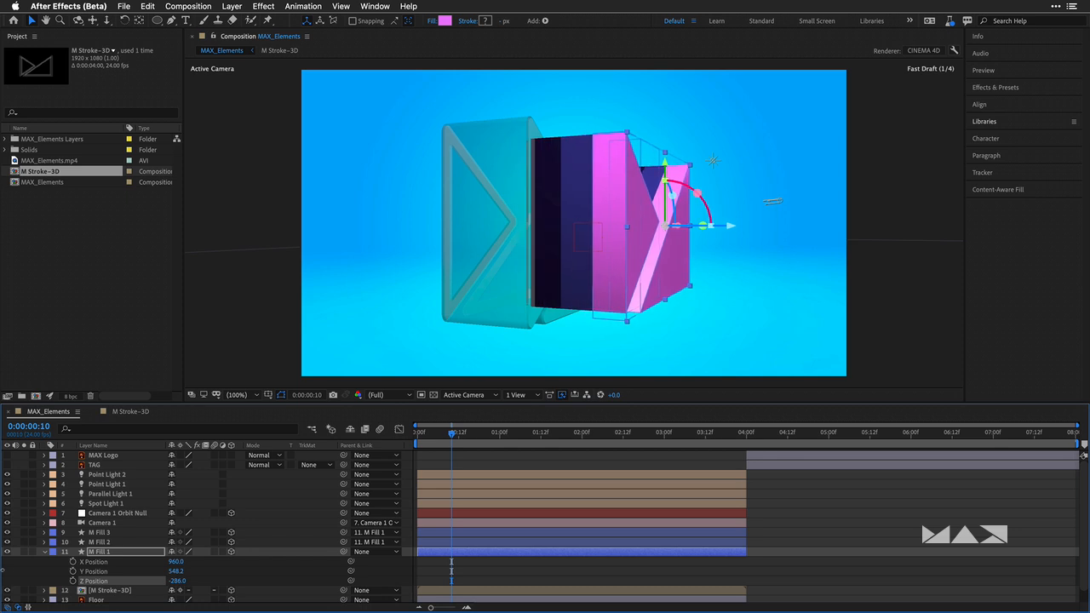
left_click_drag(177, 581, 81, 577)
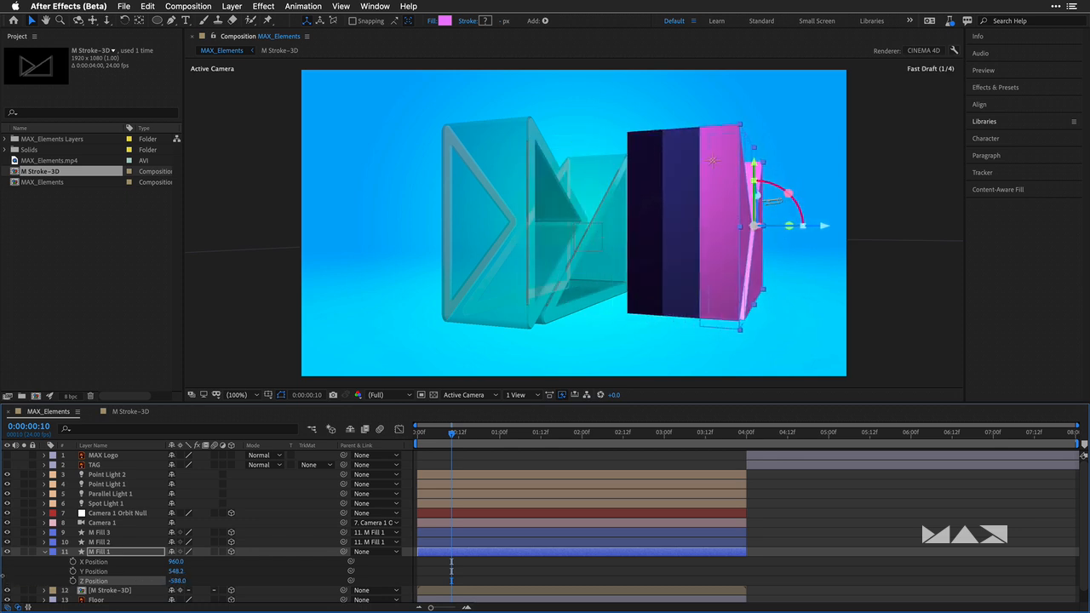
left_click(178, 581)
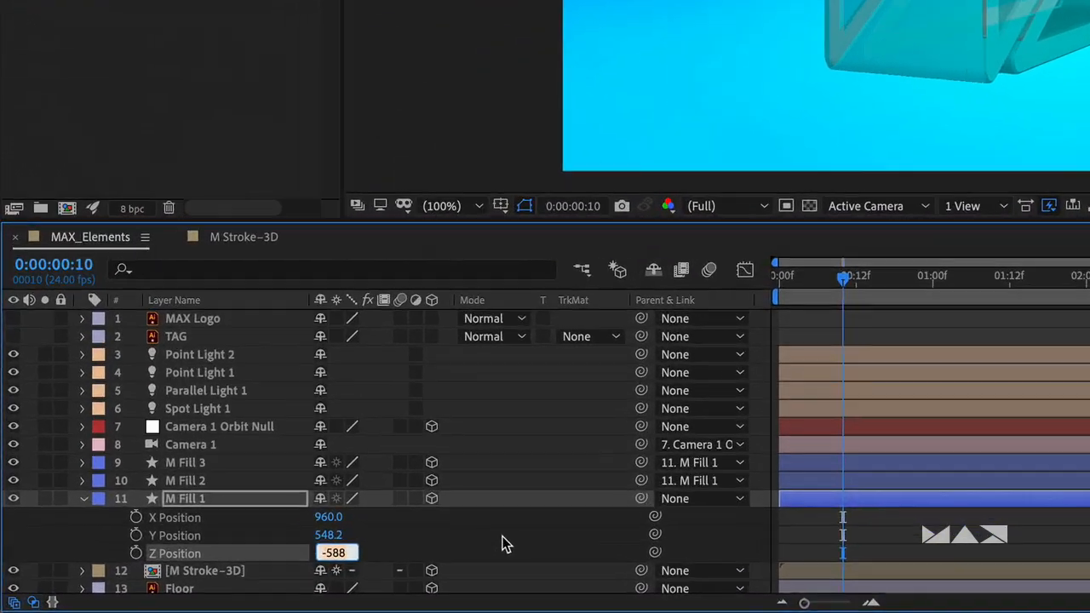
type("-")
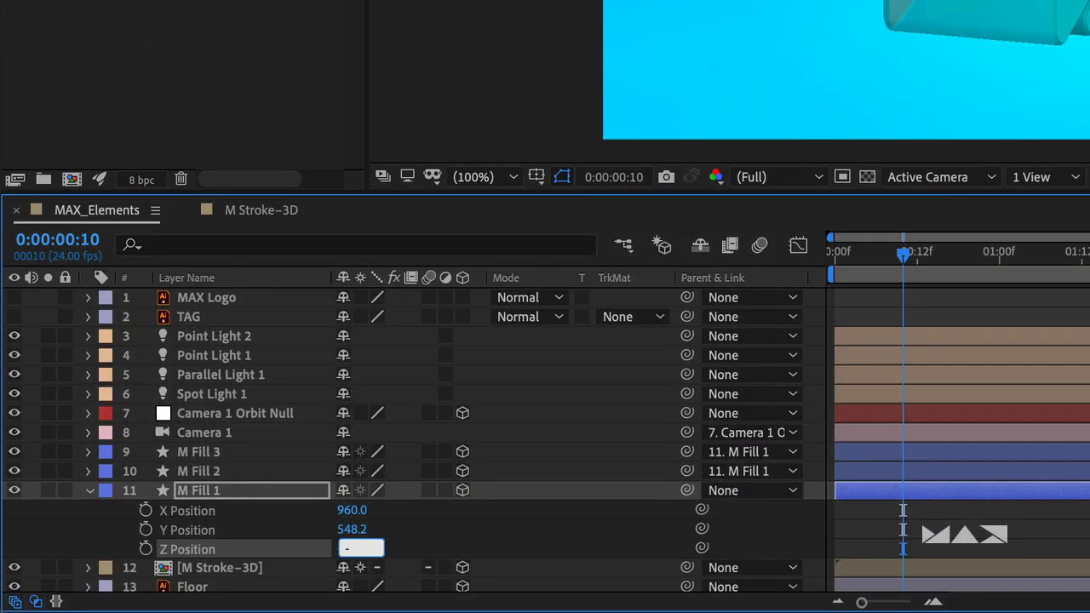
type("1400")
key("Return")
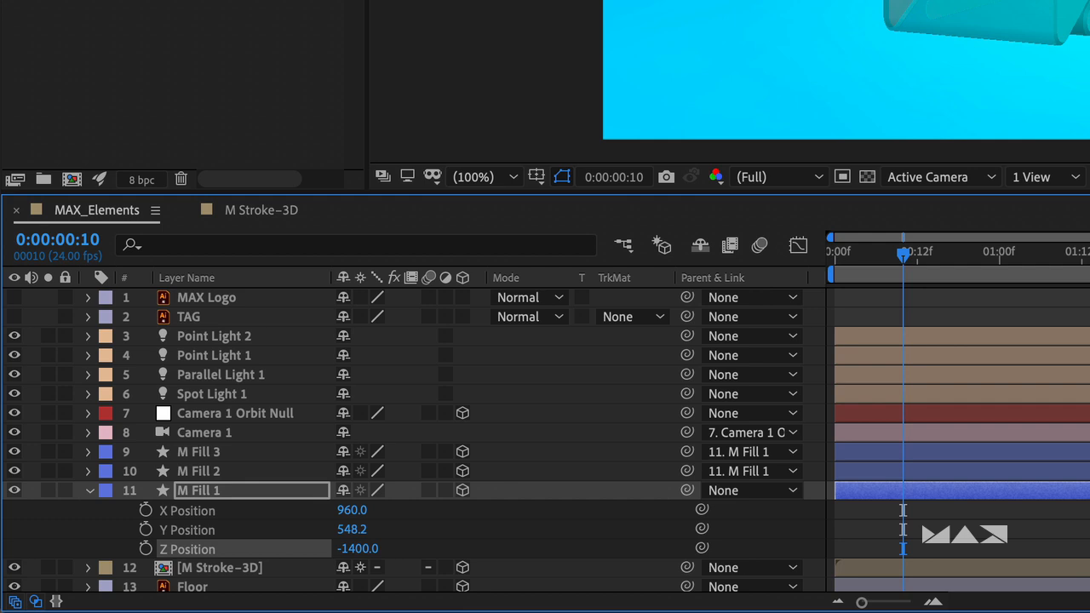
left_click(146, 551)
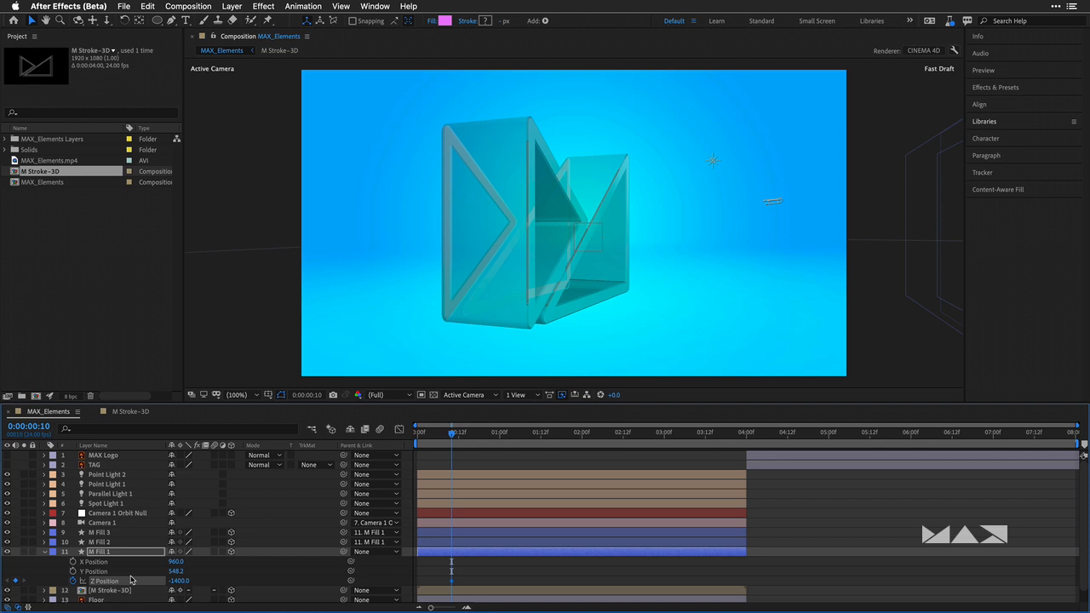
Step: At 0:00:00:20, add a second Z Position keyframe for M Fill 1 with a value of 150
left_click(34, 428)
type("20")
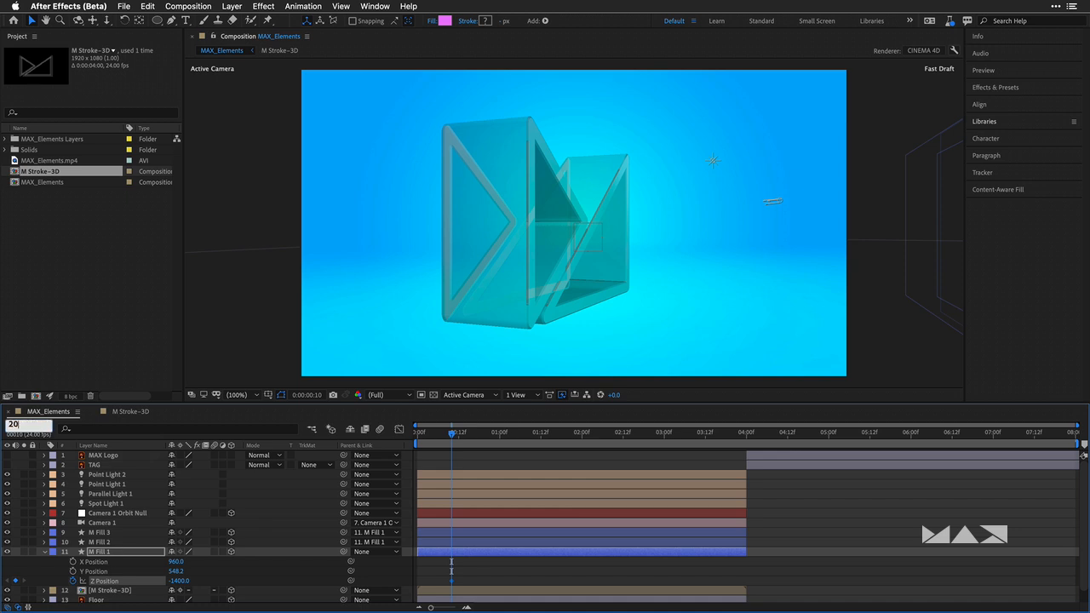
key("Return")
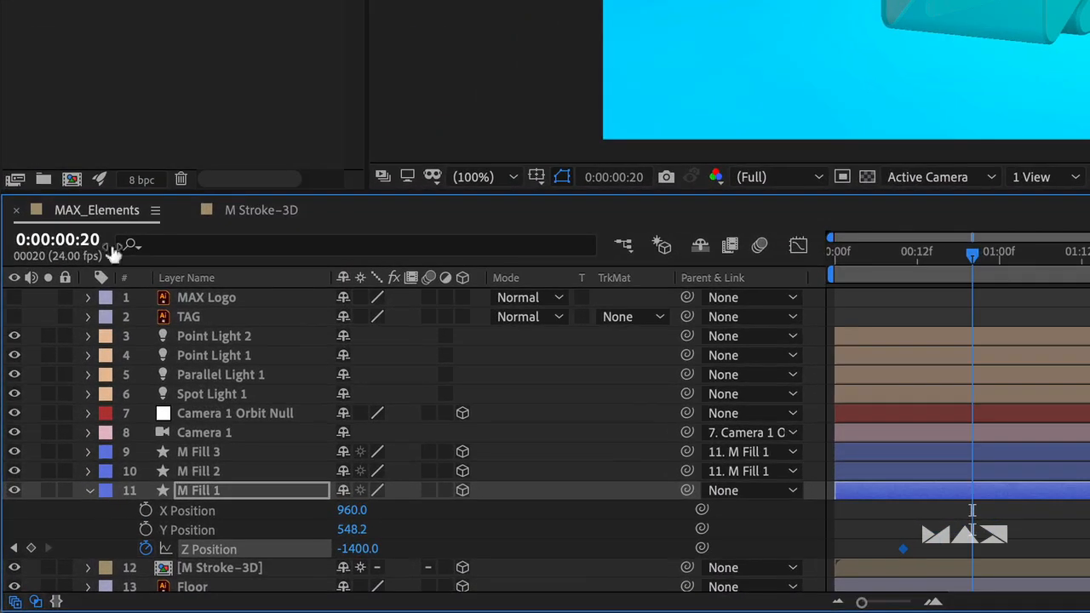
left_click(356, 548)
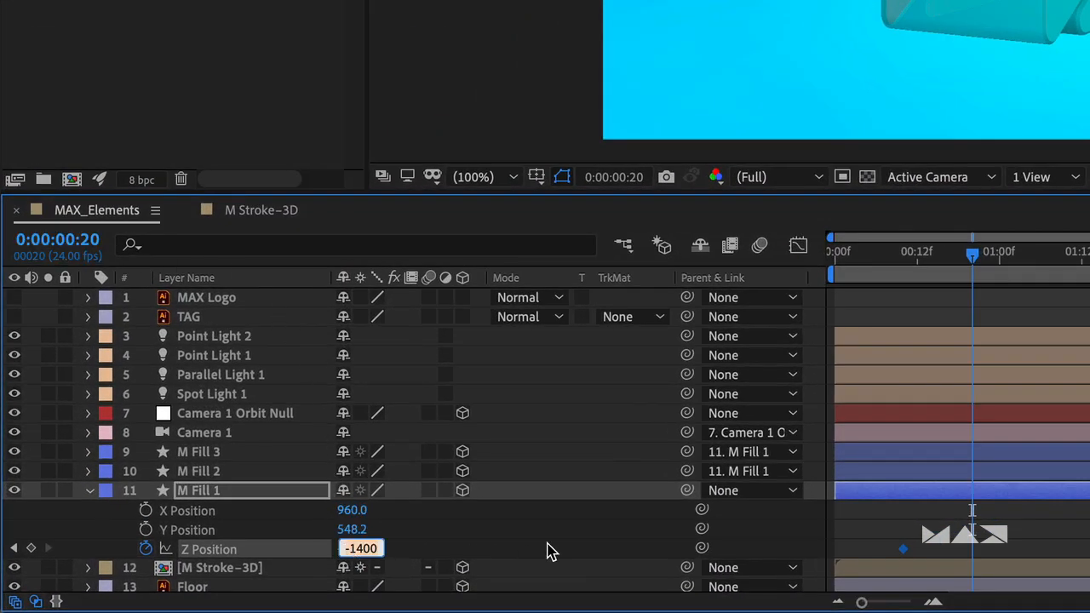
type("150")
key("Return")
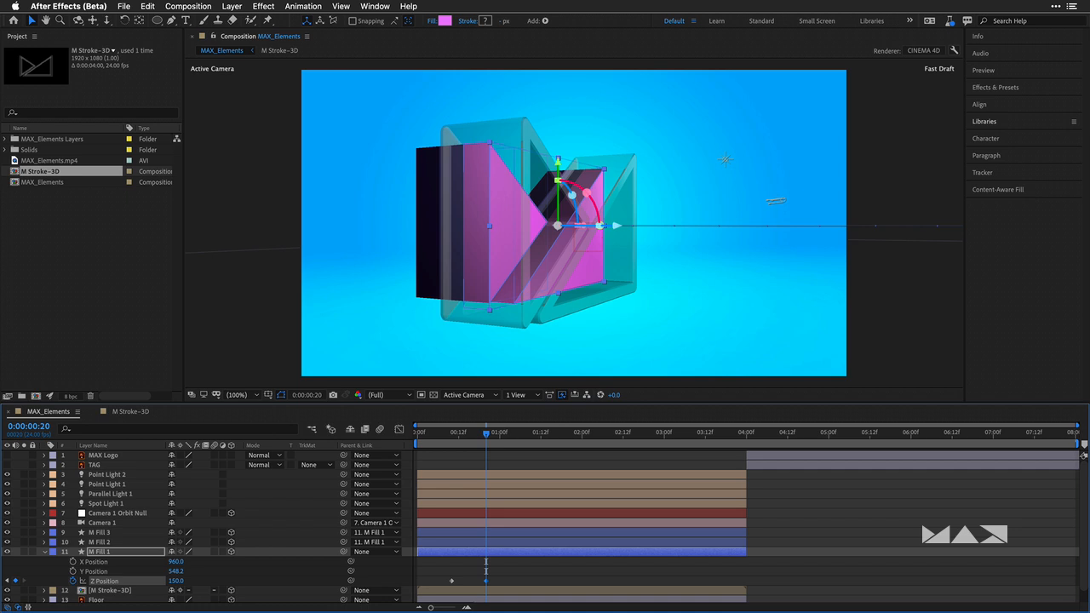
Step: Go ten frames further to 0:00:01:06 and set M Fill 1's Z Position to -100
key("shift+Page_Down")
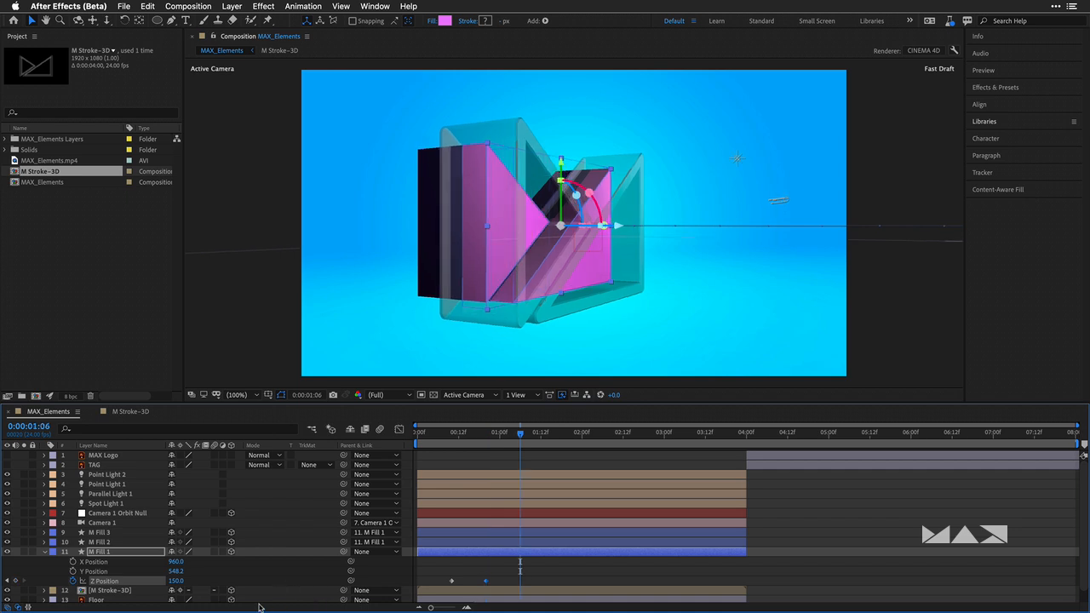
left_click(175, 581)
type("-100")
key("Return")
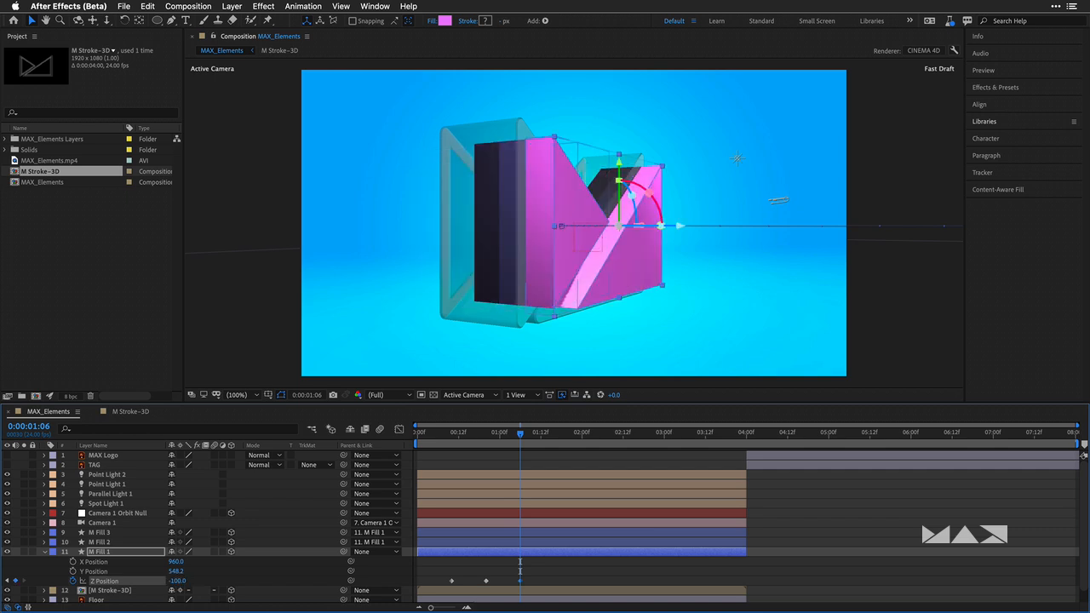
Step: Copy the 150 and -100 Z Position keyframes and paste the pair at 0:00:01:16 and again at 0:00:02:12
left_click(537, 581)
left_click_drag(537, 579, 482, 587)
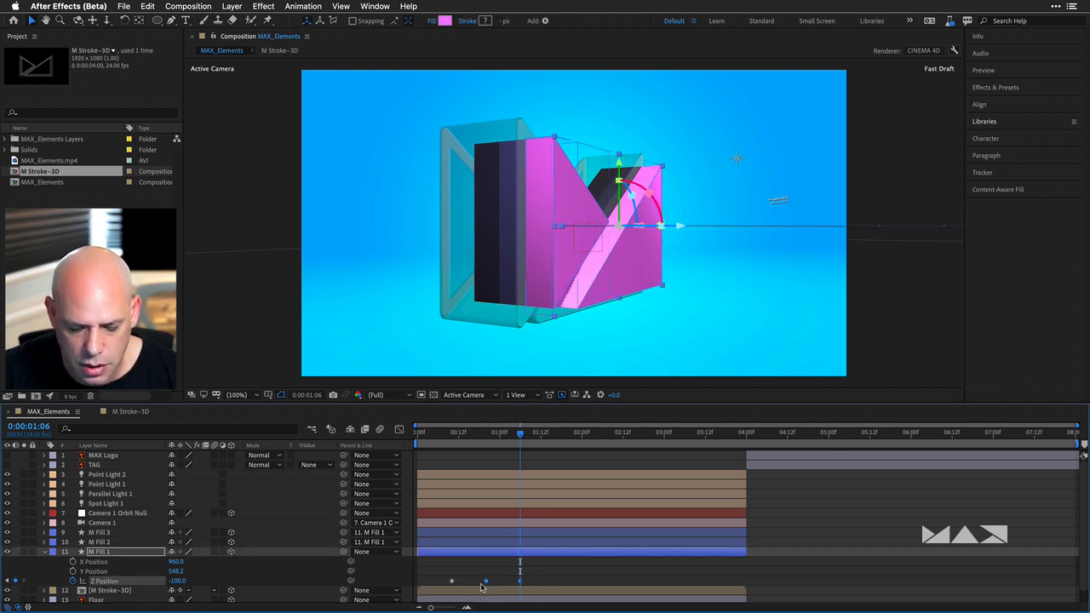
left_click(151, 8)
left_click(155, 70)
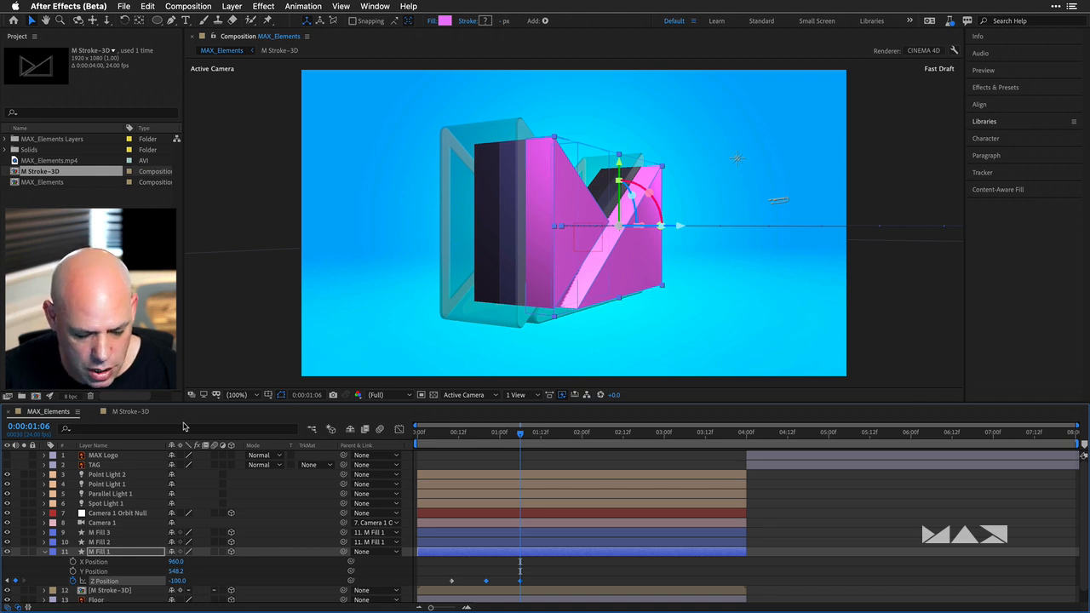
key("shift+Page_Down")
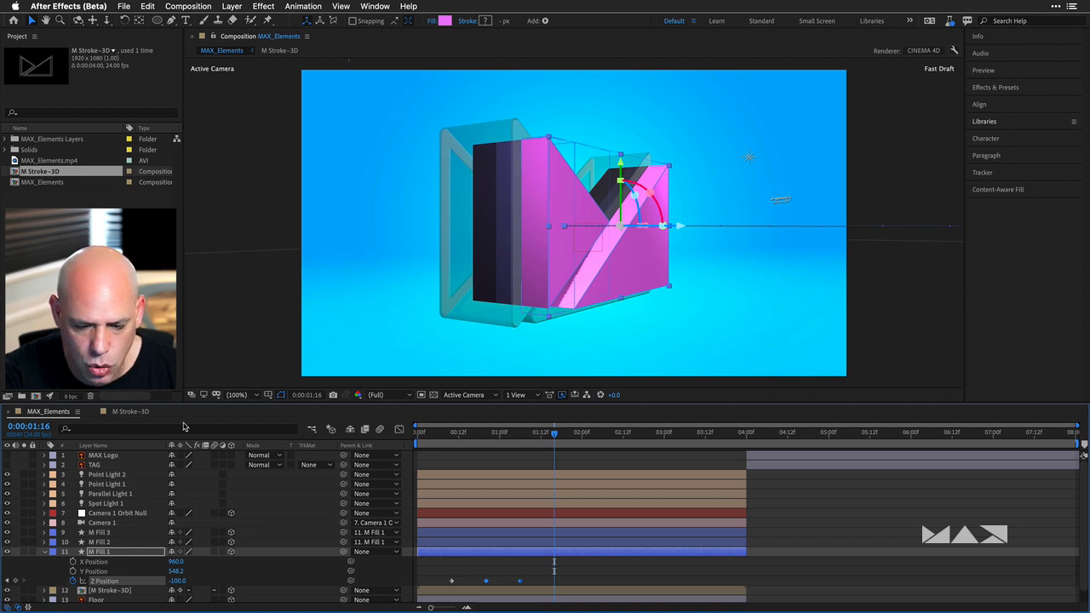
key("ctrl+v")
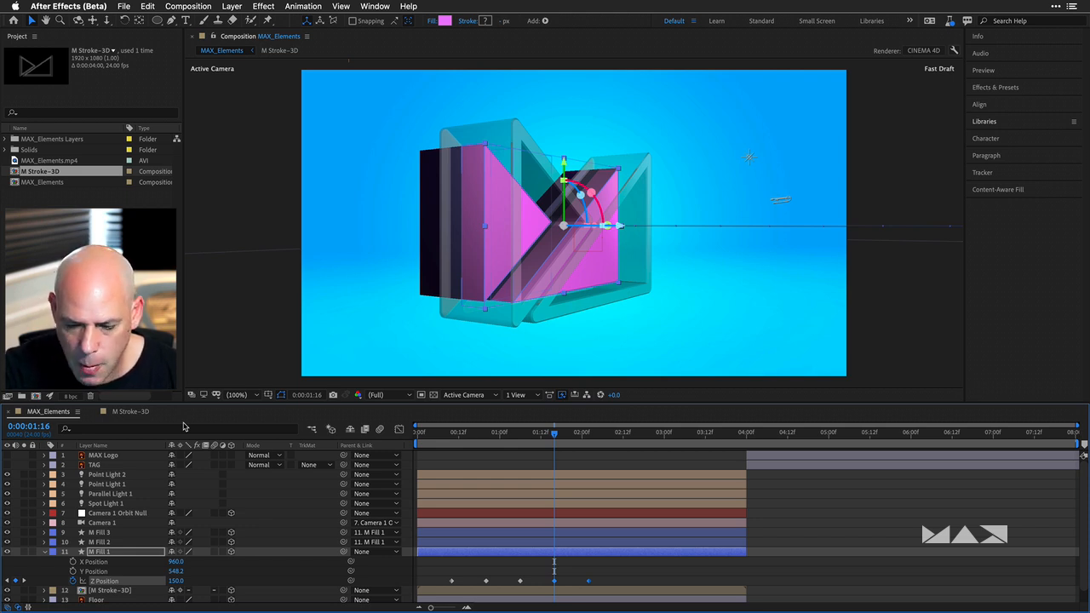
key("space")
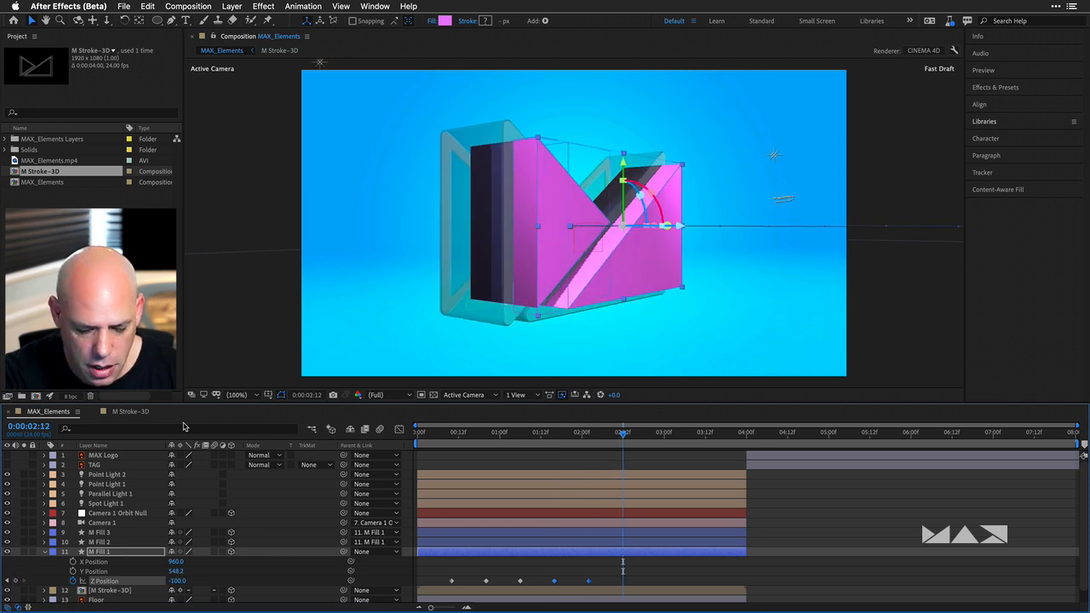
key("ctrl+v")
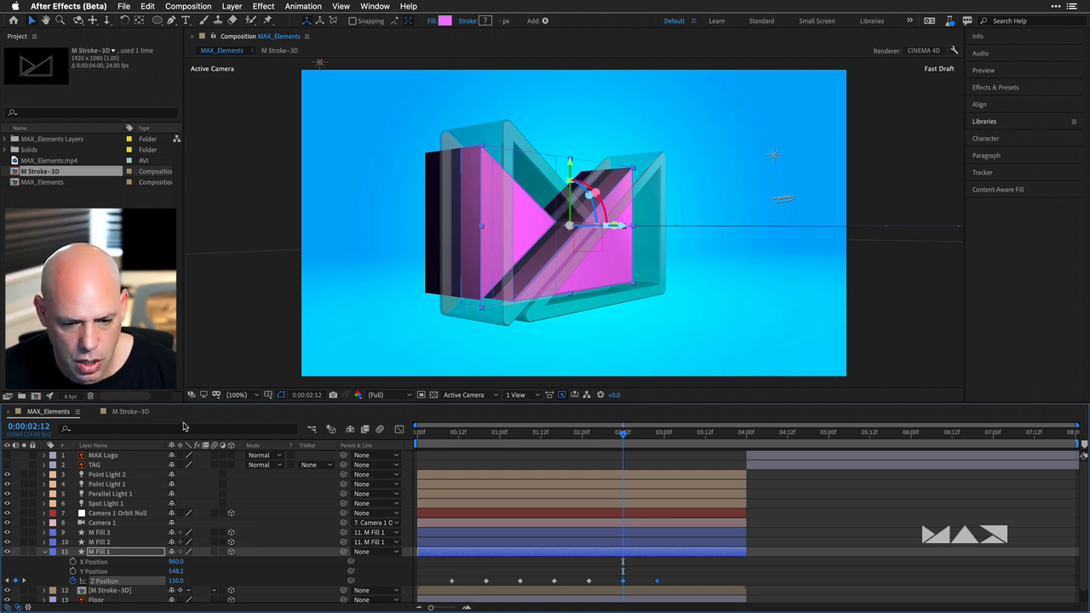
Step: Preview the back-and-forth movement of the M Fill layers from the composition's start
left_click(416, 435)
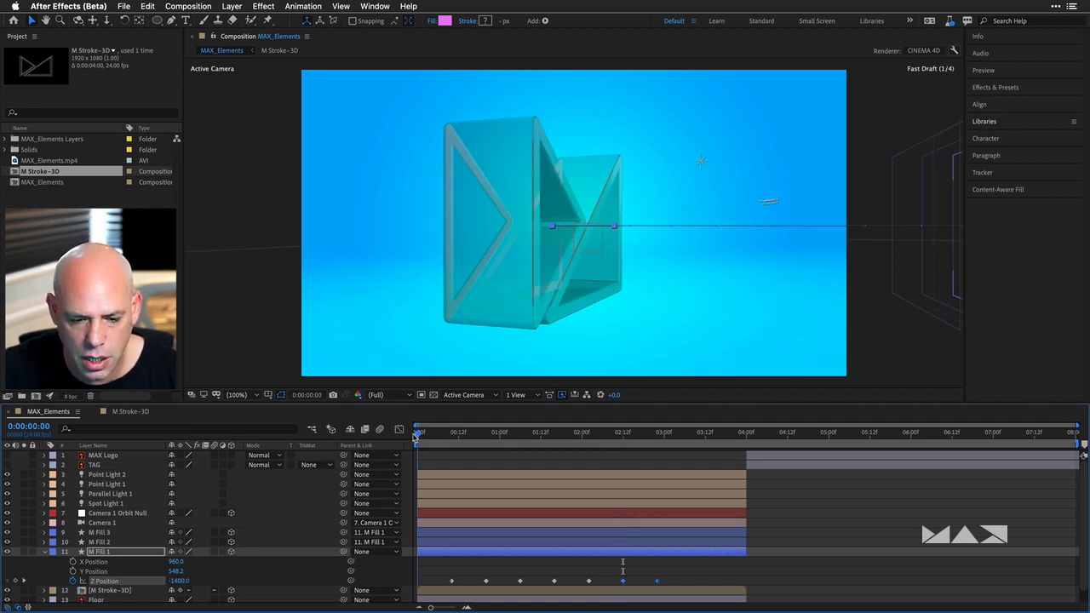
key("space")
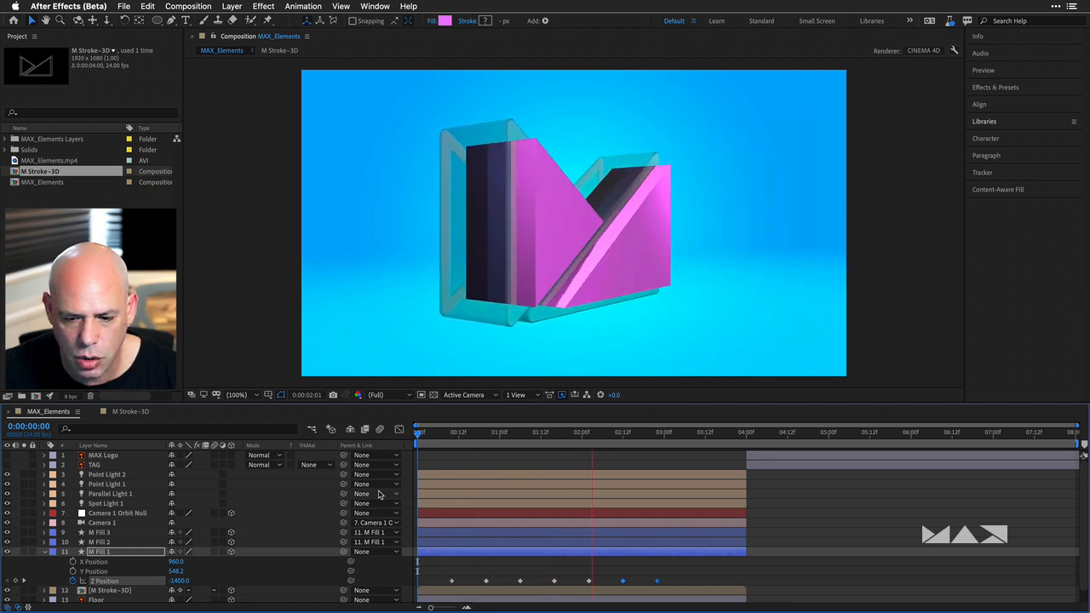
key("space")
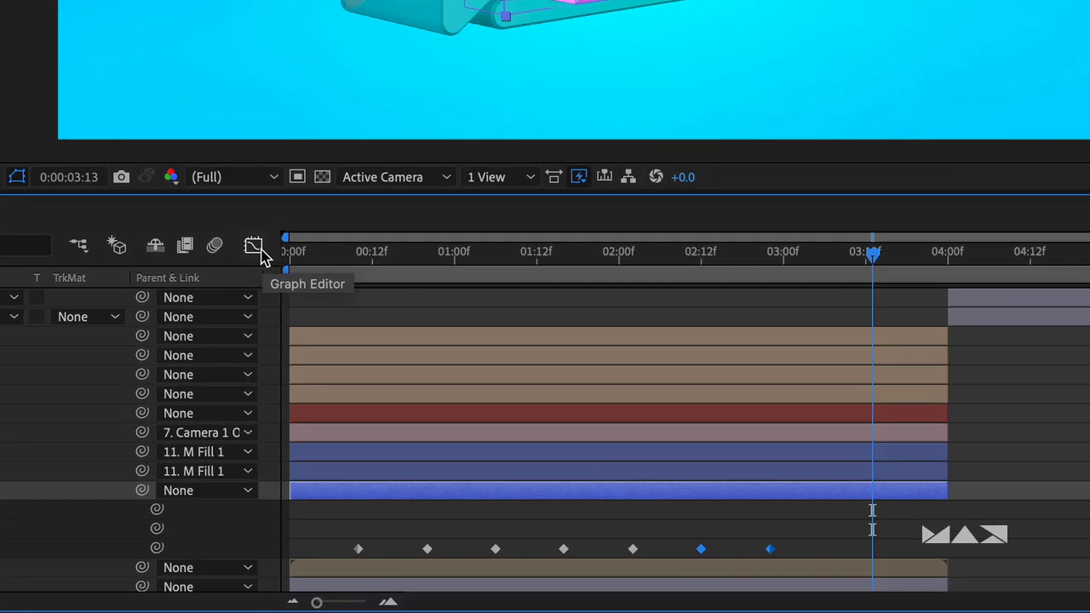
Step: Show M Fill 1's Z Position curve in the Graph Editor and apply Easy Ease to all its keyframes
left_click(280, 273)
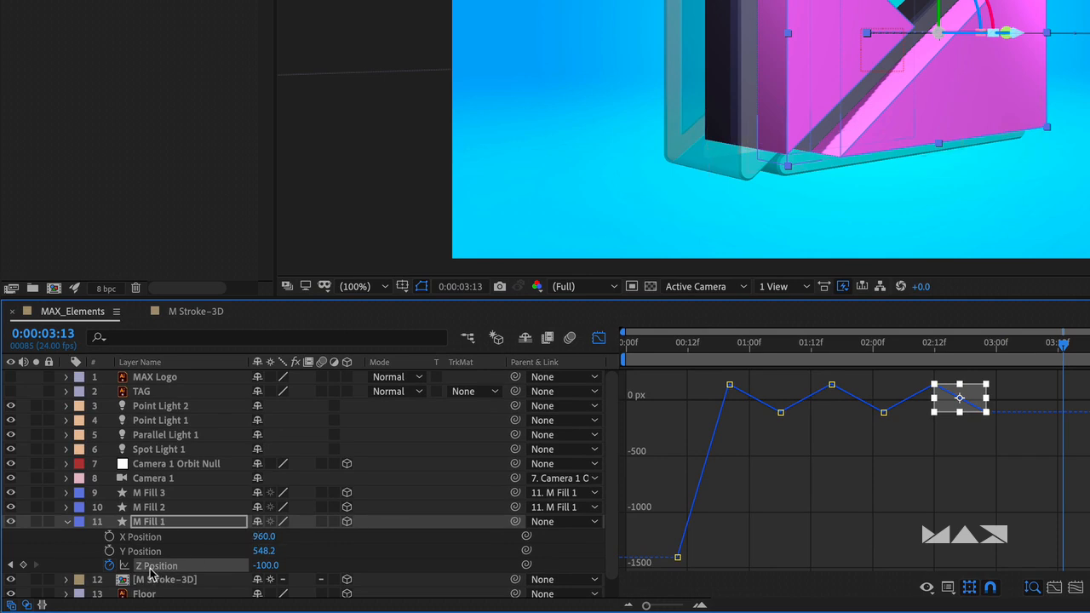
left_click(147, 568)
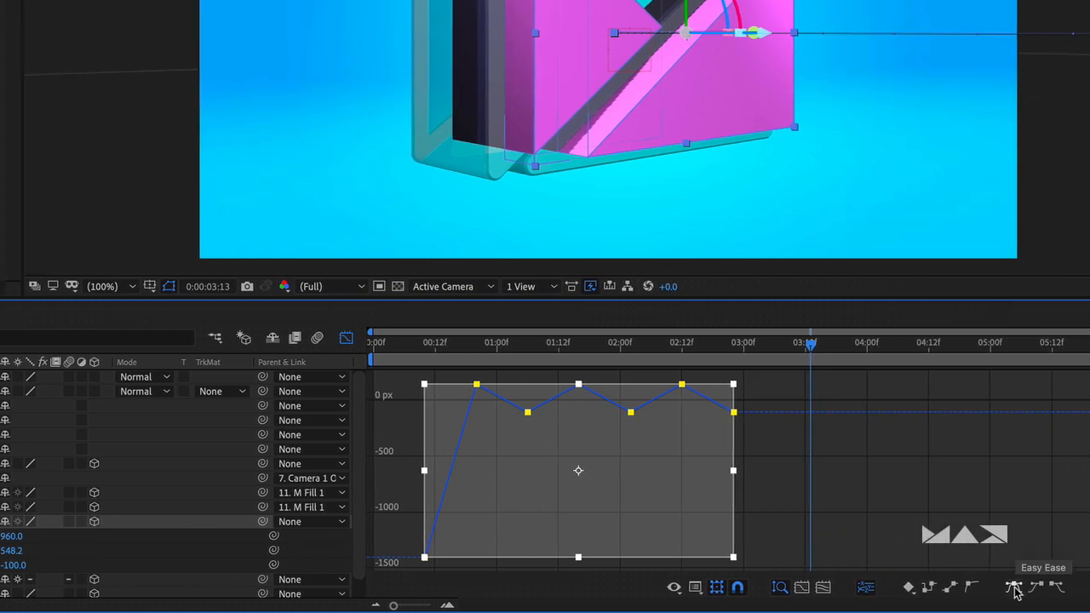
left_click(1015, 591)
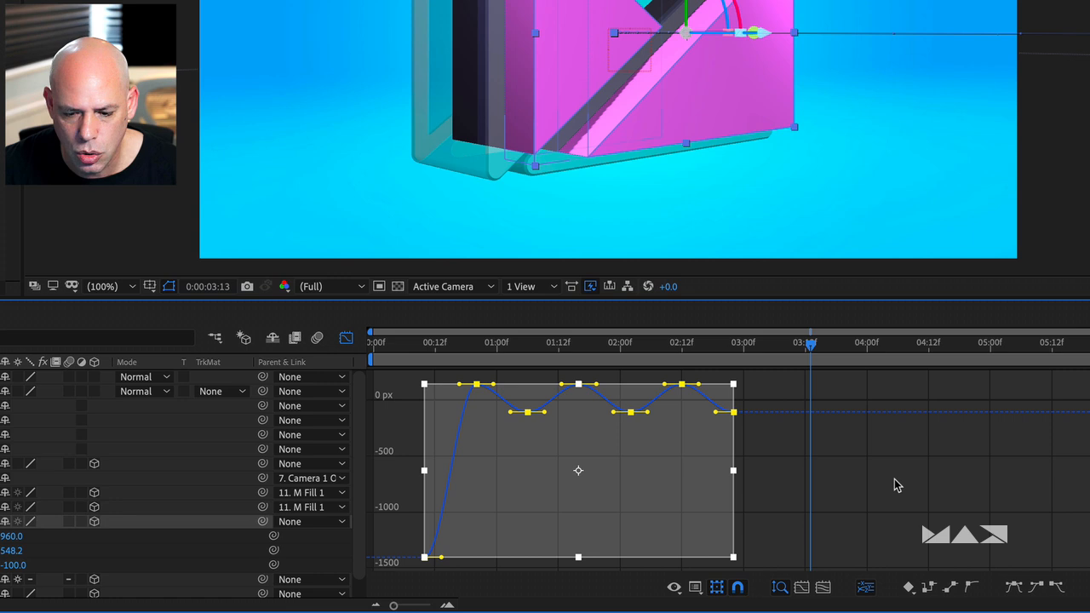
left_click(897, 485)
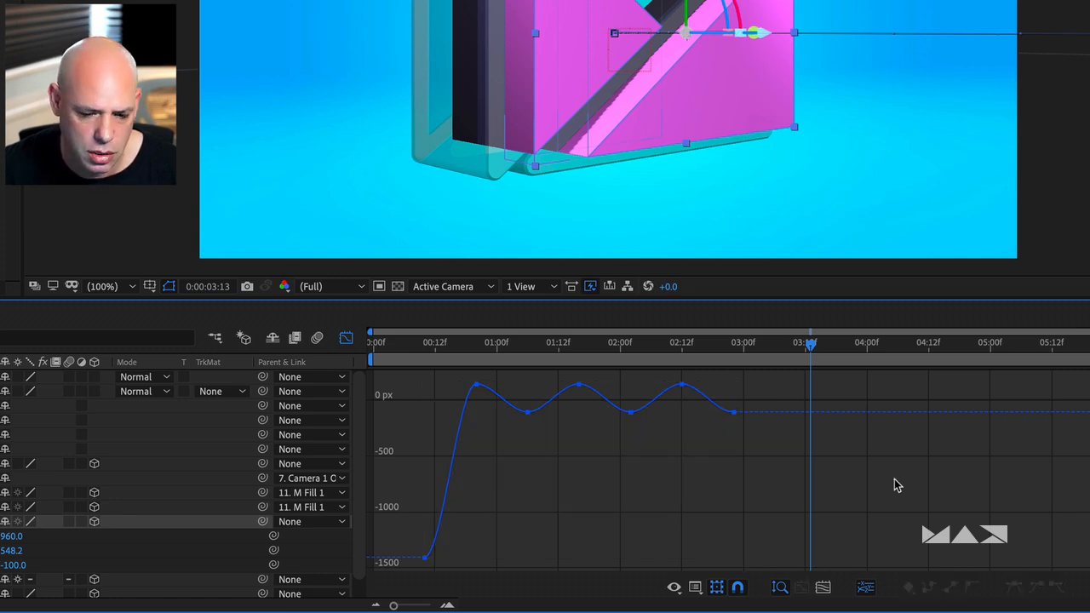
Step: Taper the Z Position keyframes after the first so the oscillation narrows to about 24 px at the last one, and close the Graph Editor
left_click_drag(756, 372, 470, 441)
mouse_move(426, 559)
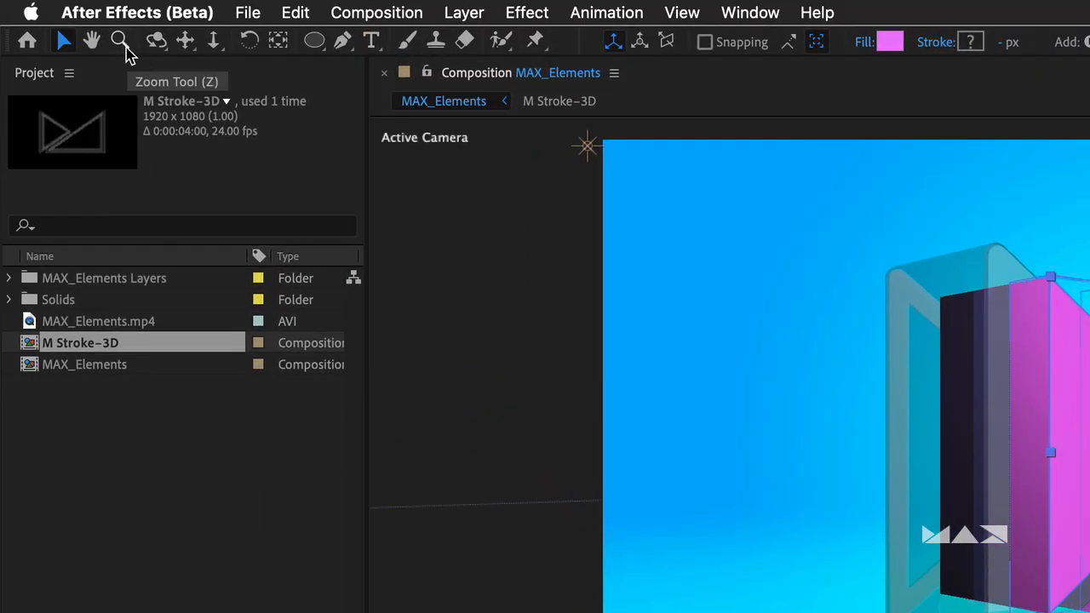
left_click(125, 48)
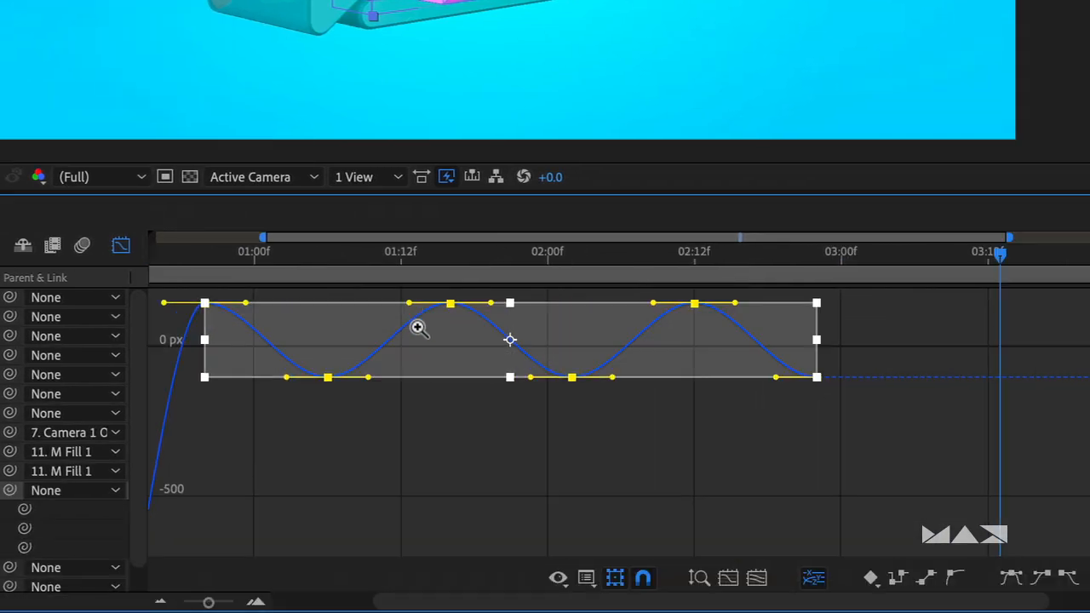
left_click(337, 316)
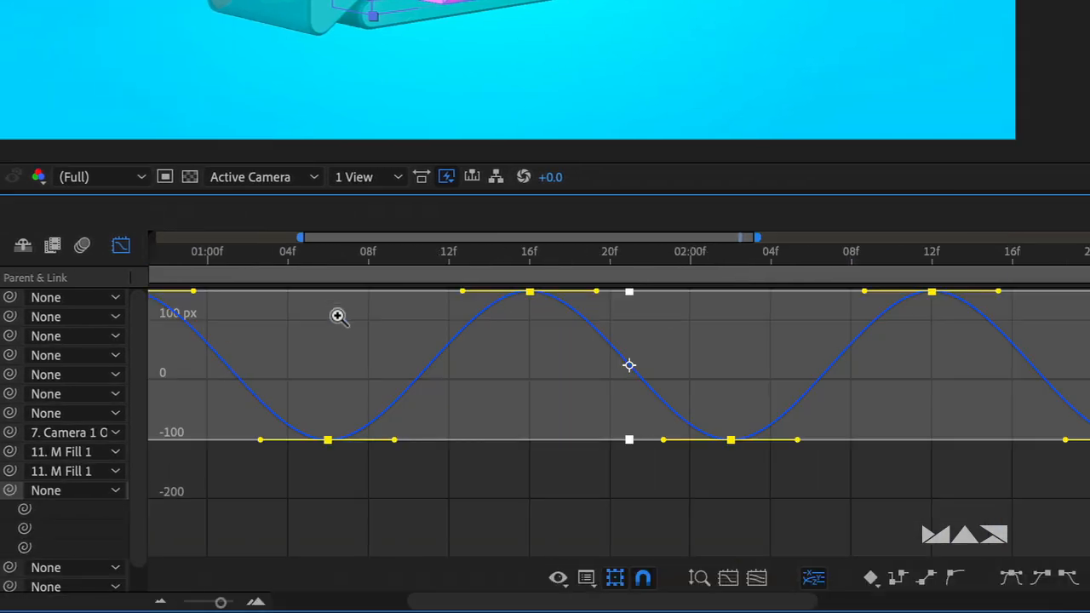
left_click_drag(458, 601, 353, 600)
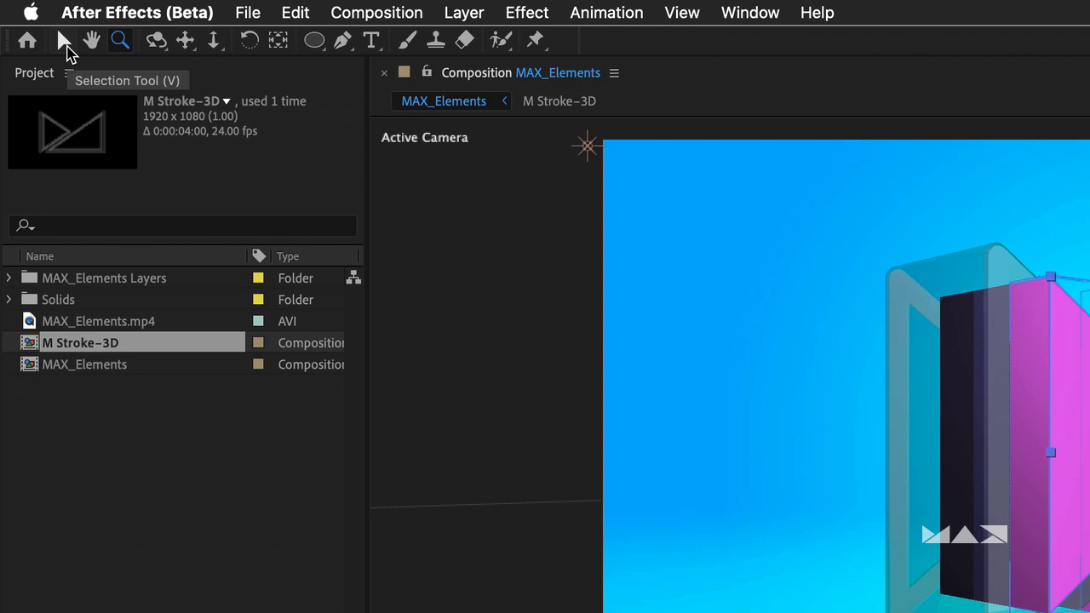
left_click(65, 48)
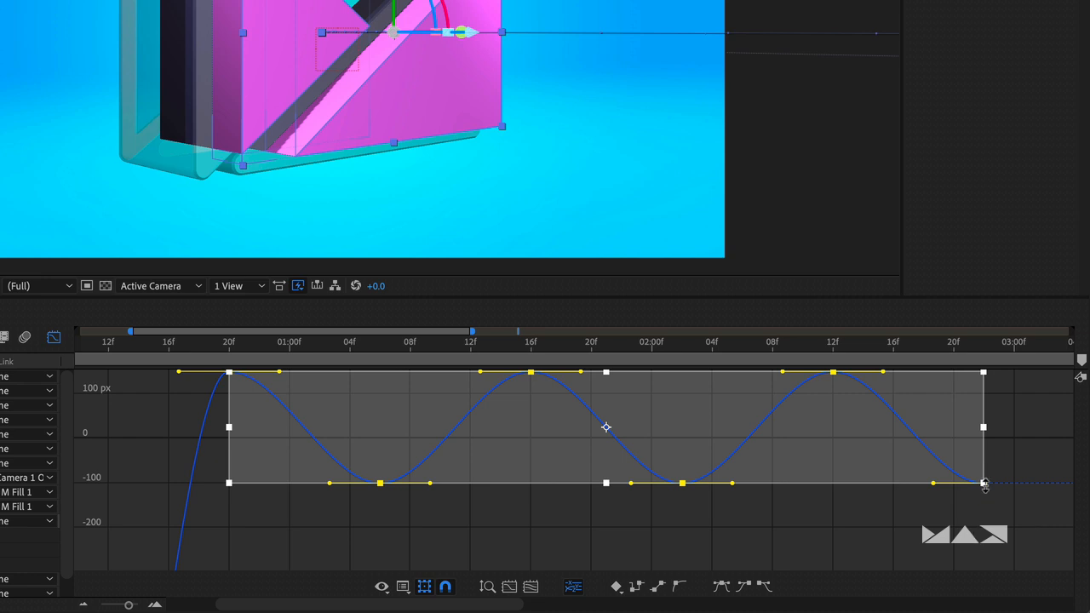
left_click_drag(985, 484, 991, 436)
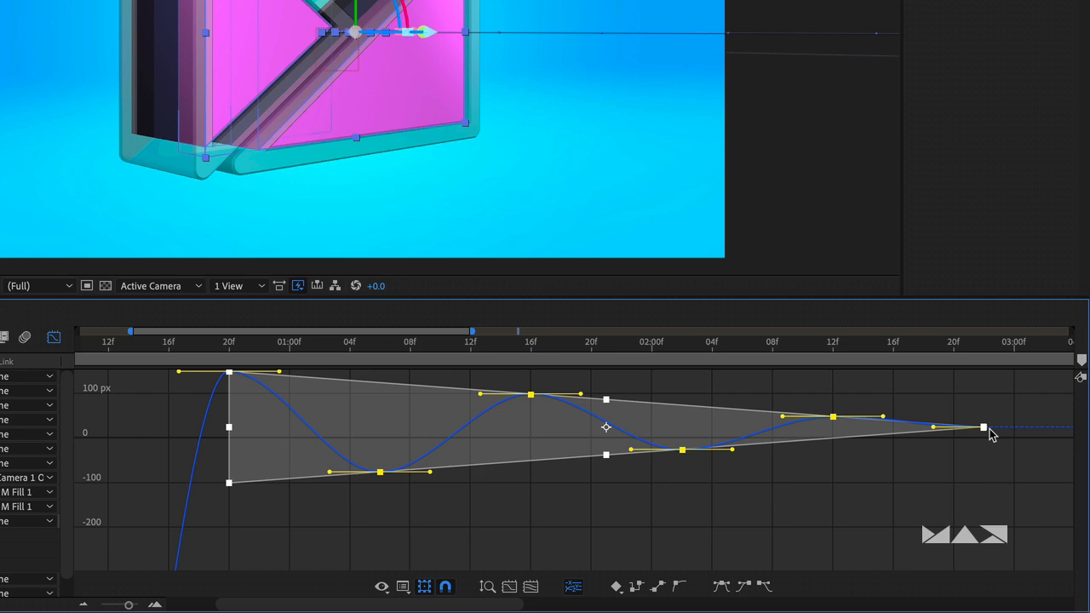
left_click_drag(991, 435, 991, 436)
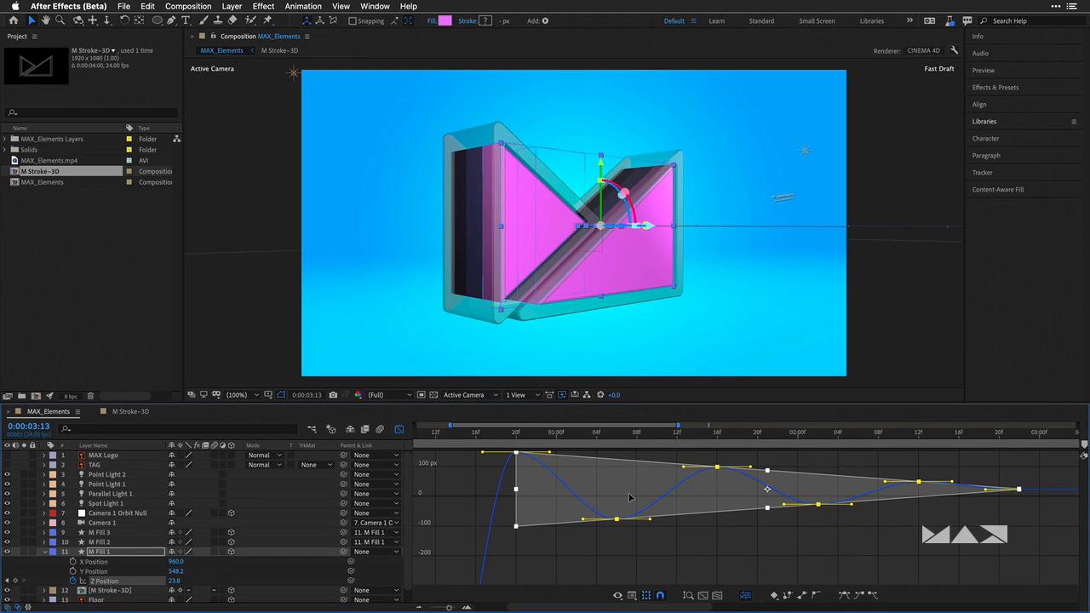
left_click(397, 430)
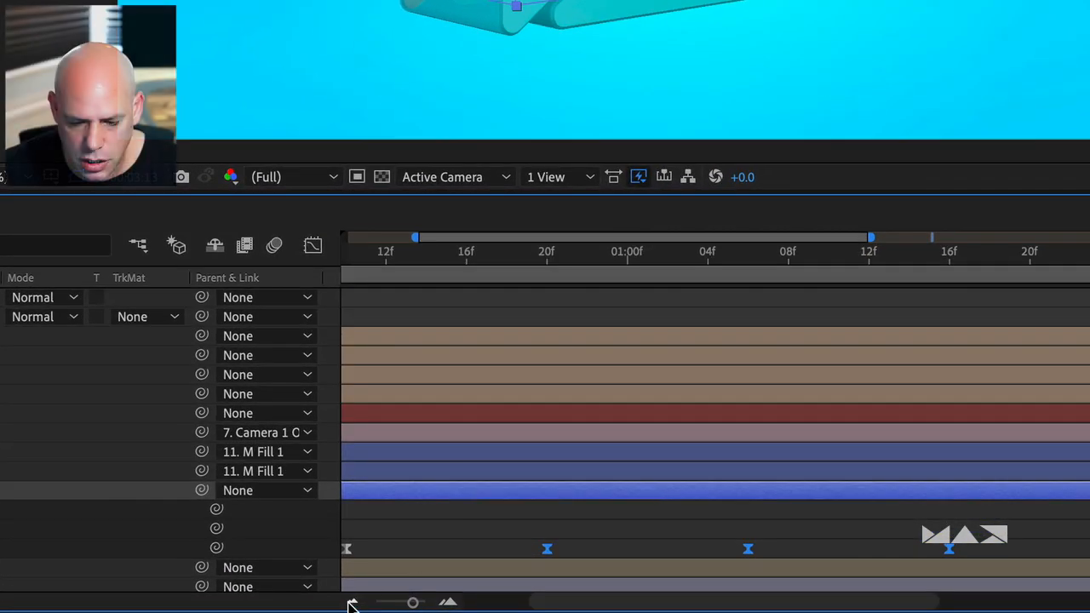
Step: Set M Fill 1's last Z Position keyframe, at 0:00:02:22, to 0
left_click(351, 603)
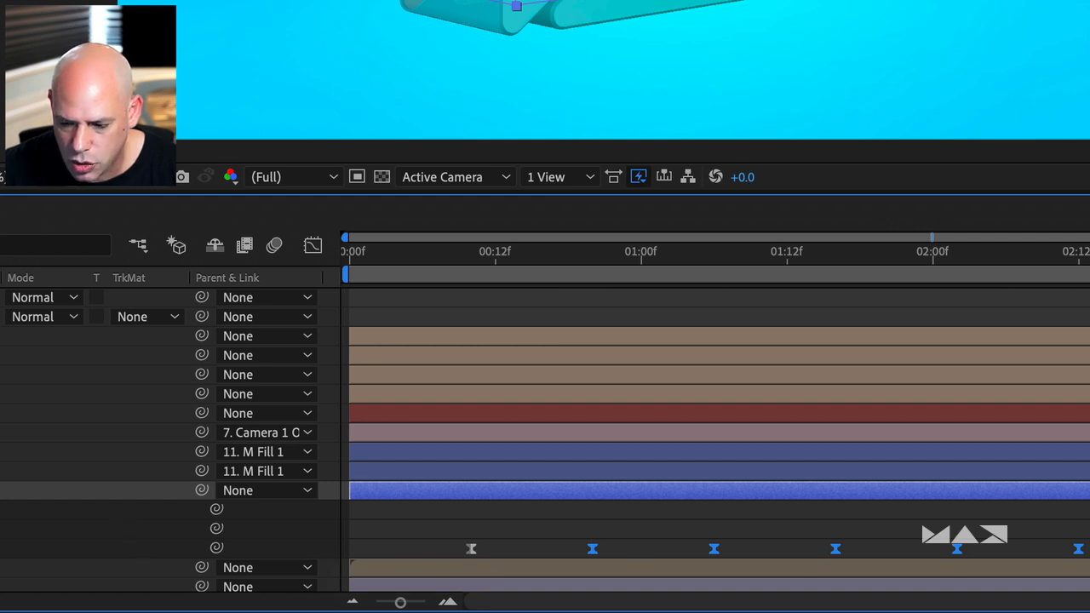
key("F2")
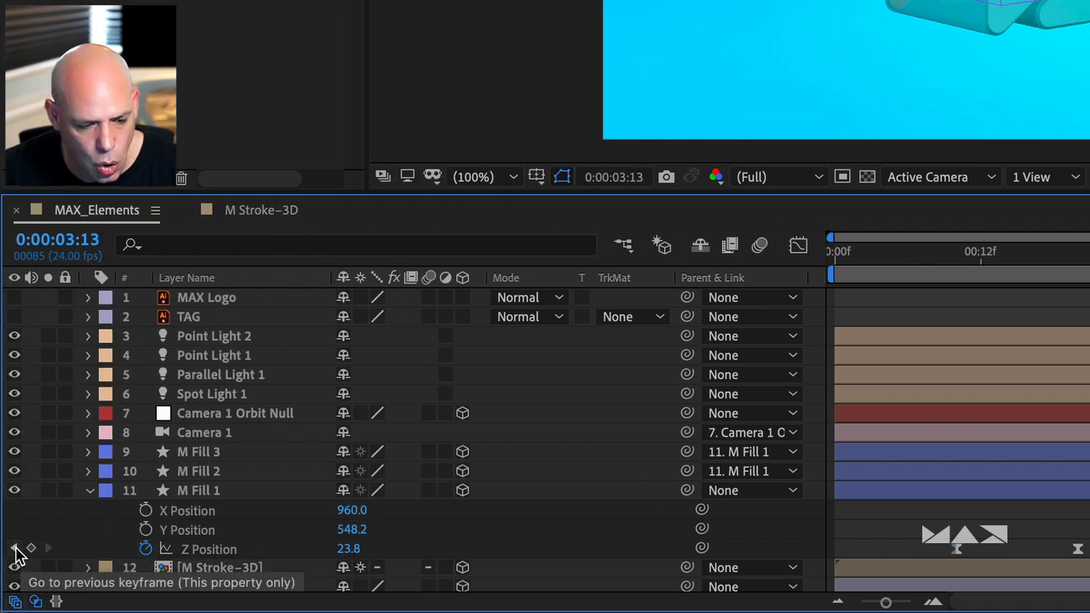
left_click(16, 549)
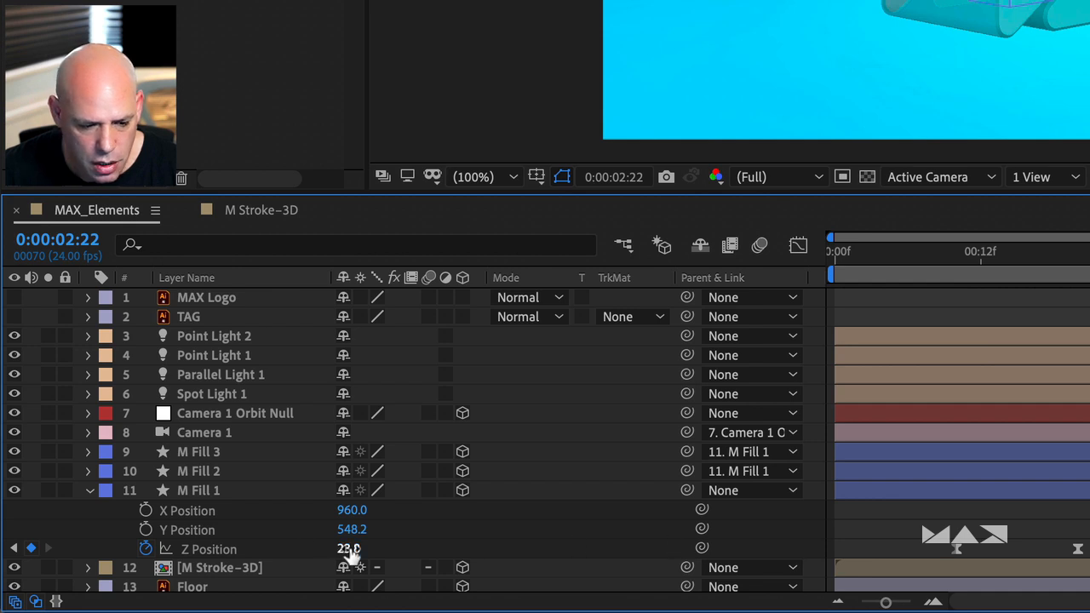
left_click(349, 549)
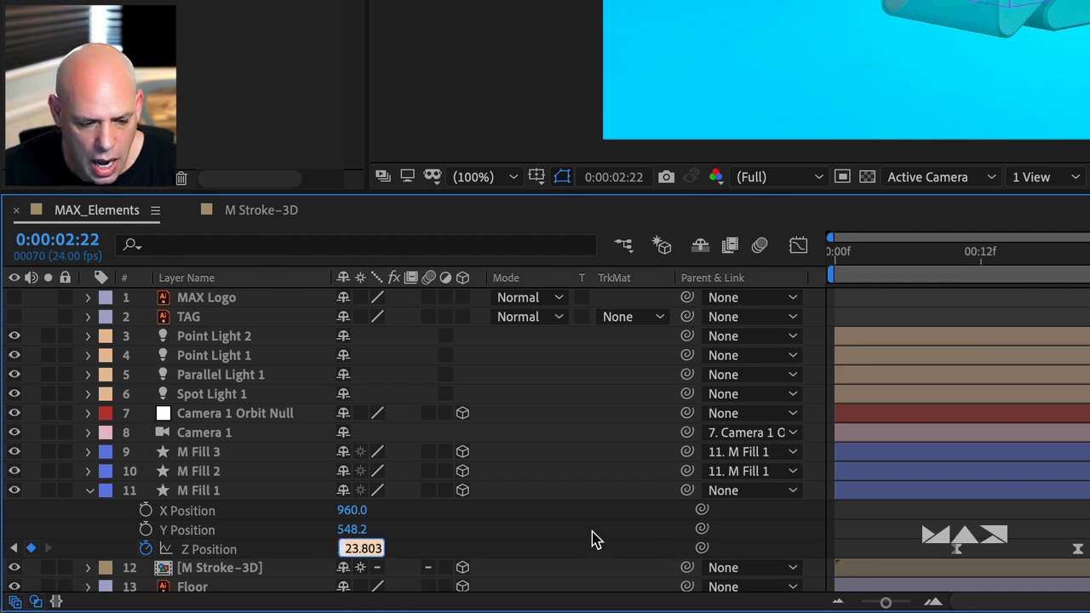
type("0")
key("Return")
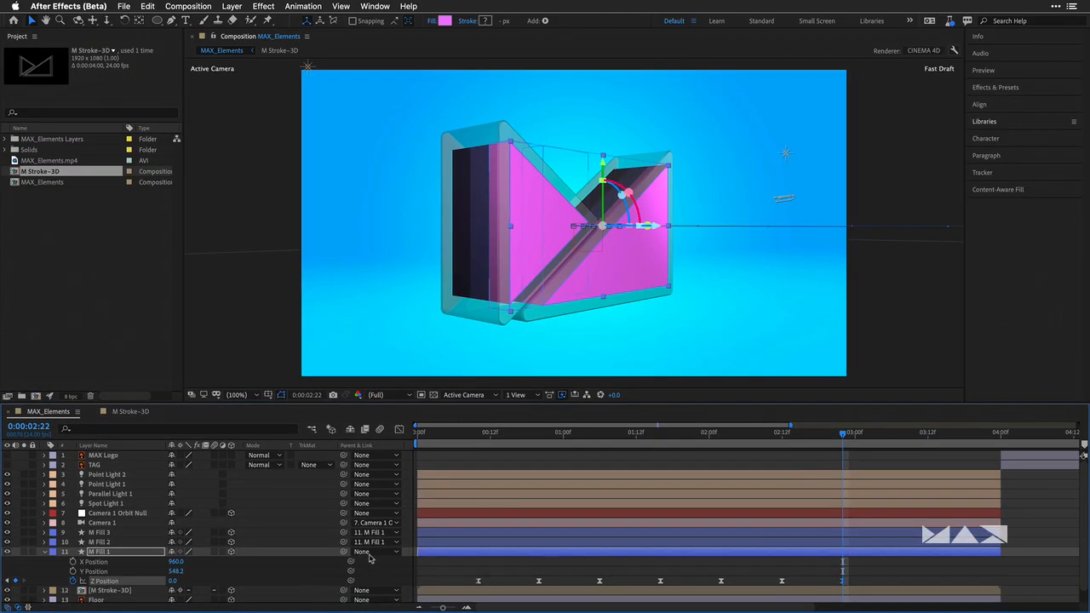
Step: Preview the settling bounce of the M Fill layers from the composition's start
left_click(419, 432)
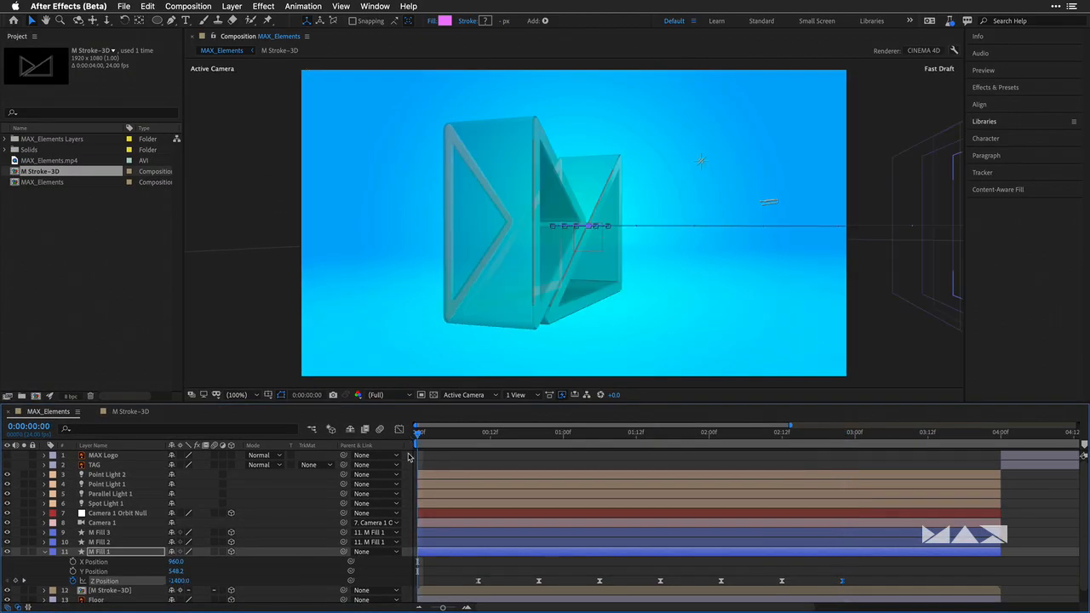
key("space")
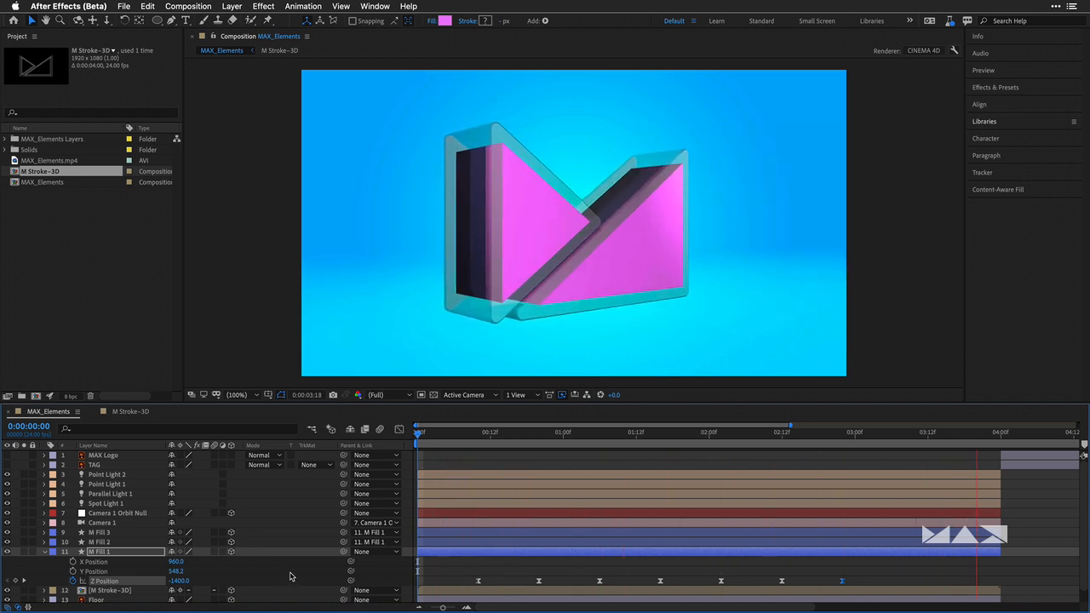
key("space")
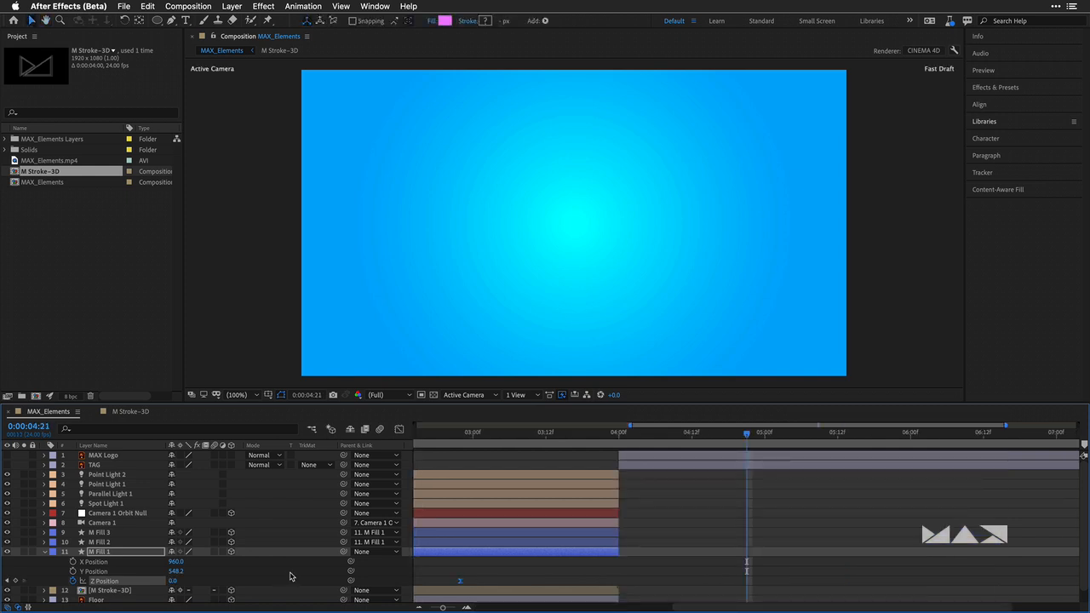
left_click_drag(706, 610, 510, 610)
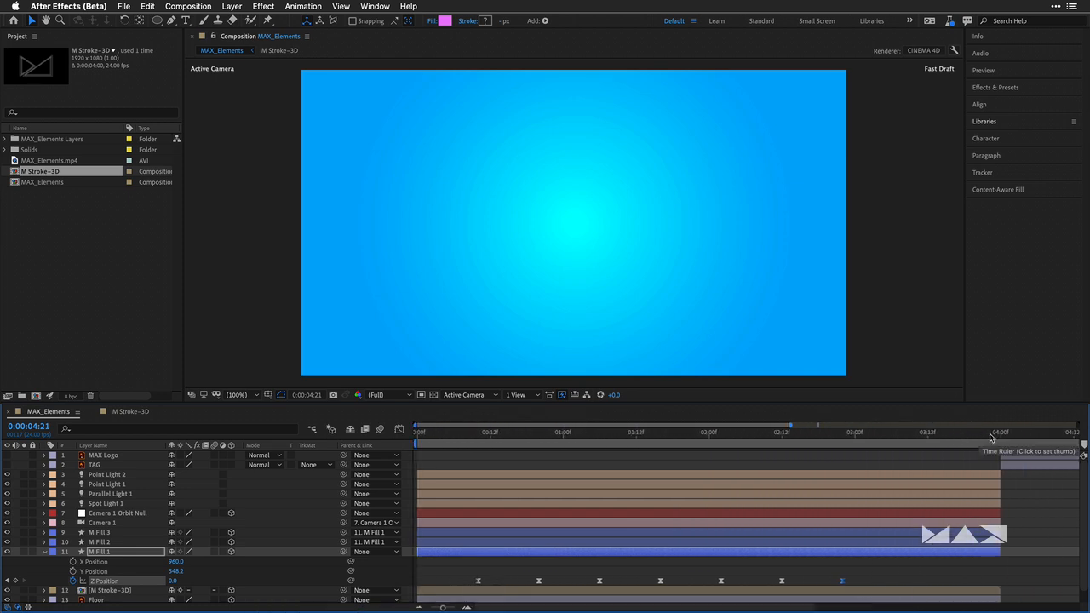
Step: Add a Z Position keyframe holding M Fill 1's current value at 0:00:03:12
key("j")
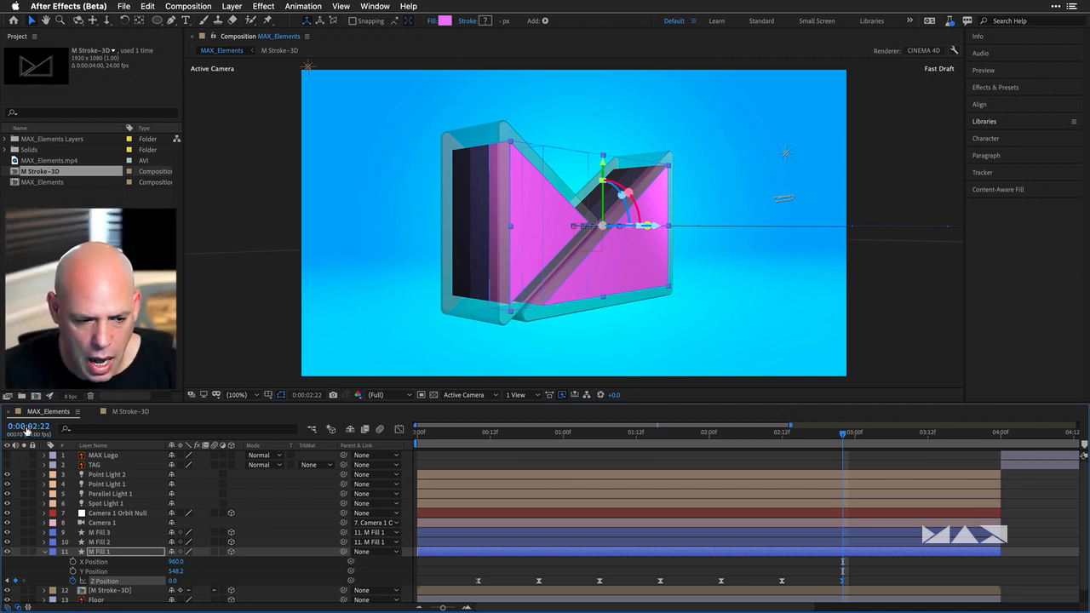
left_click(28, 427)
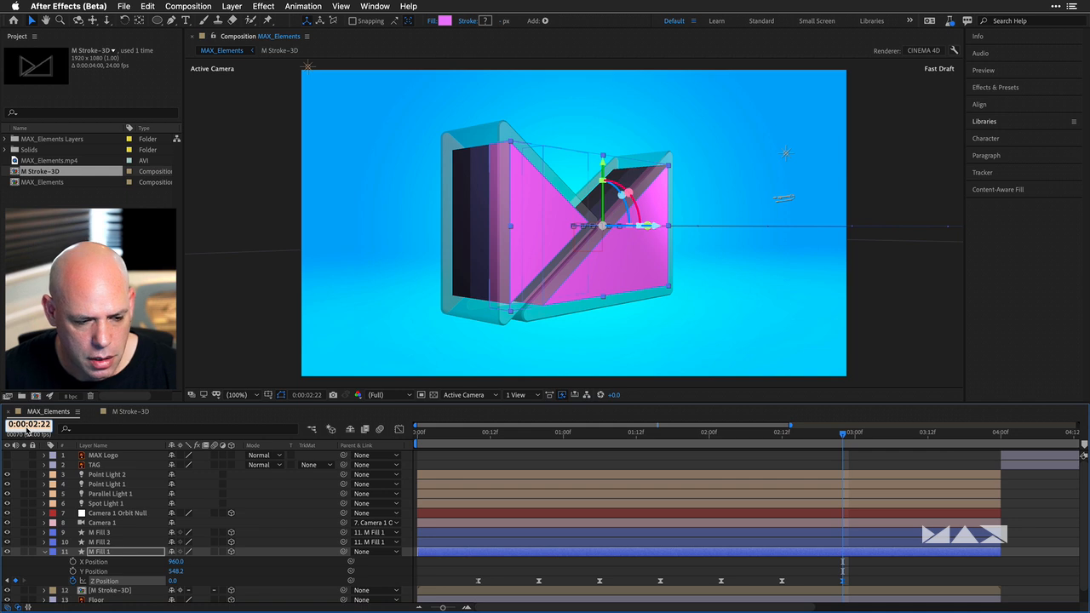
type("3:12")
key("Return")
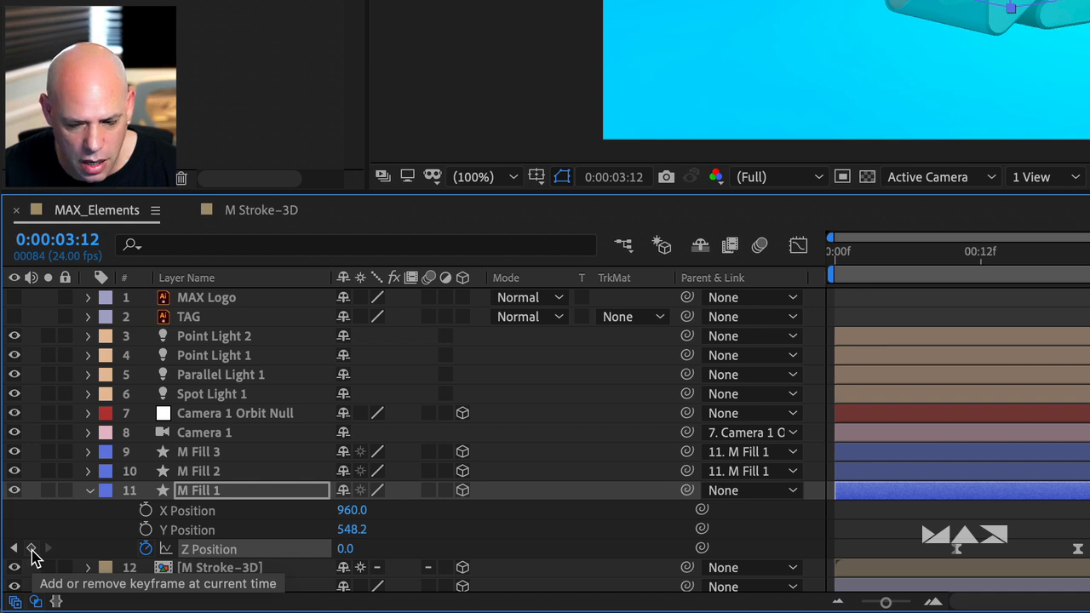
left_click(31, 549)
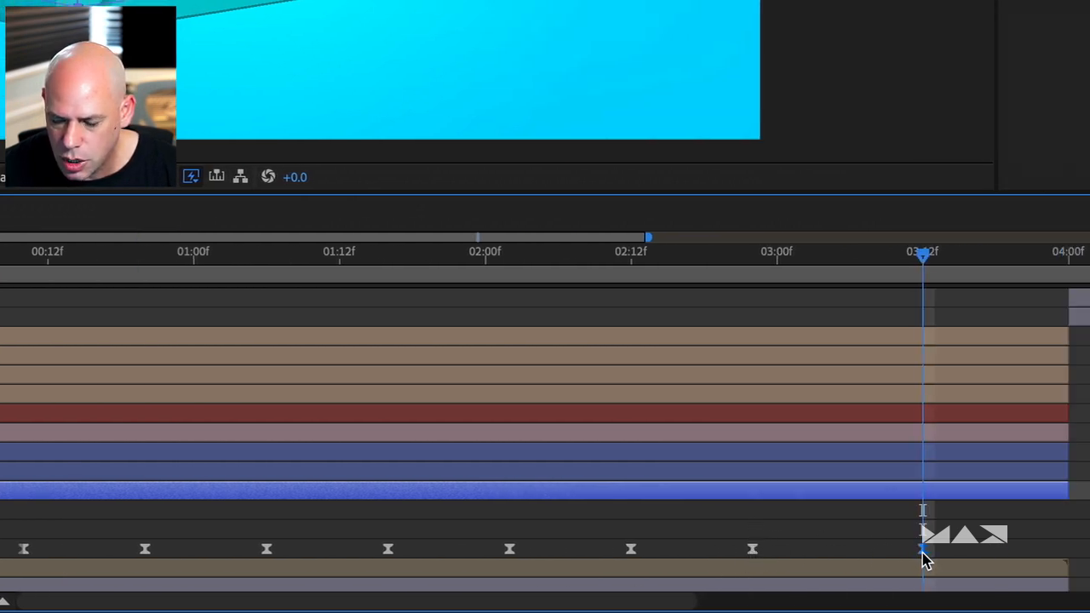
mouse_move(926, 560)
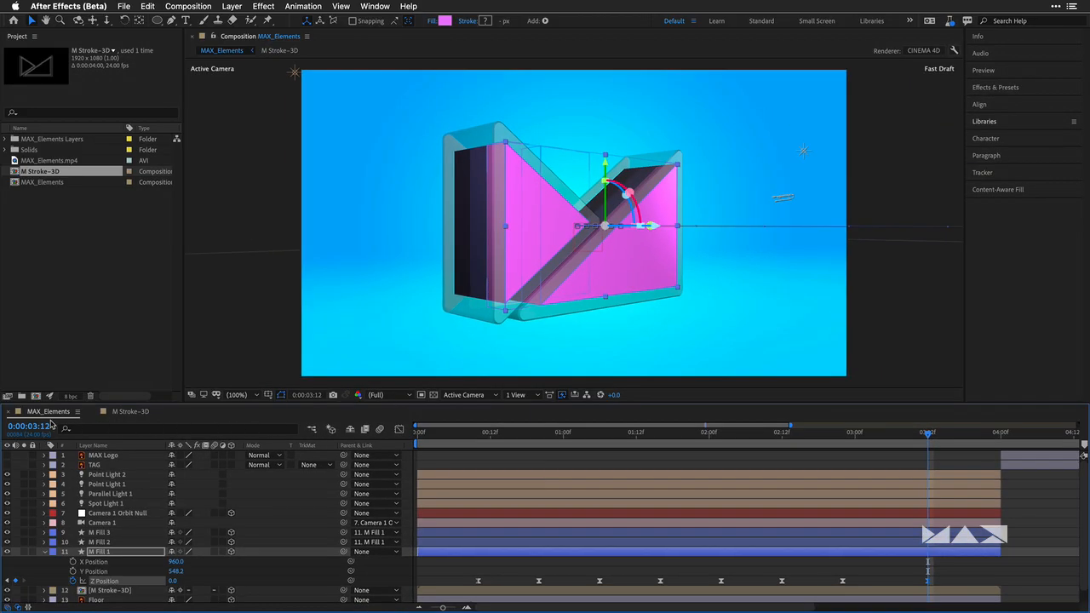
Step: Keyframe M Fill 1's Z Position at -200 at 0:00:03:17
left_click(35, 425)
type("3:17")
key("Return")
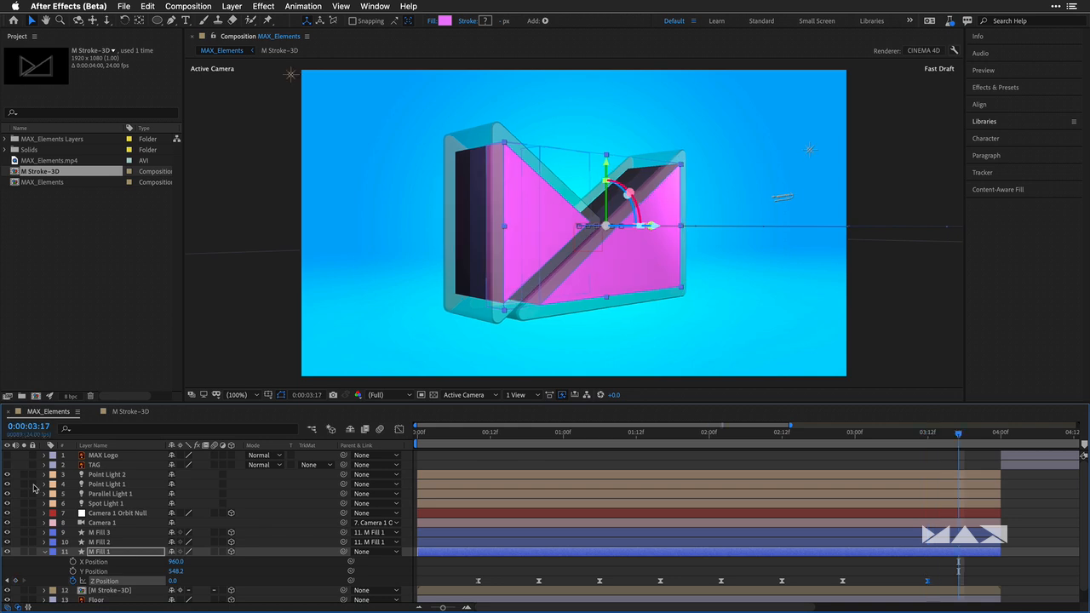
left_click(174, 582)
type("-200")
key("Return")
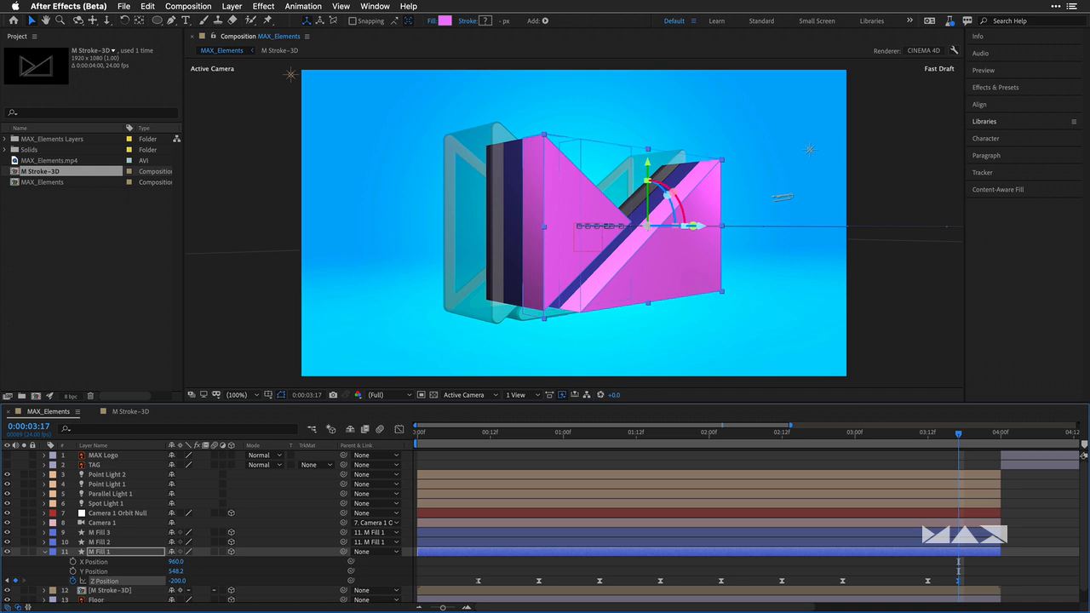
Step: Keyframe M Fill 1's Z Position at 7000 at 0:00:03:23 so the fills fly away
left_click(29, 426)
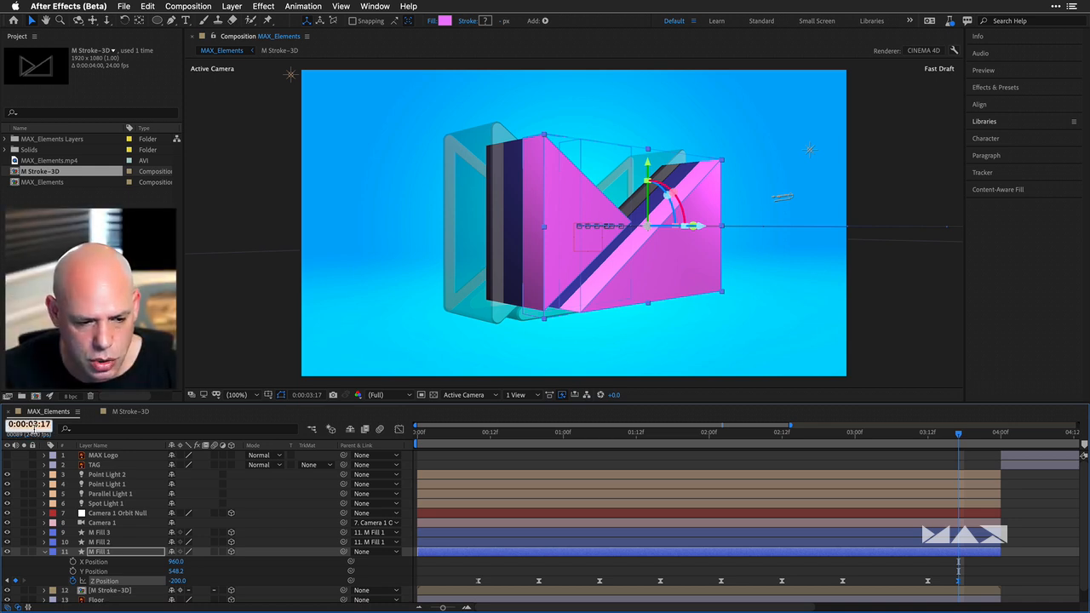
type("323")
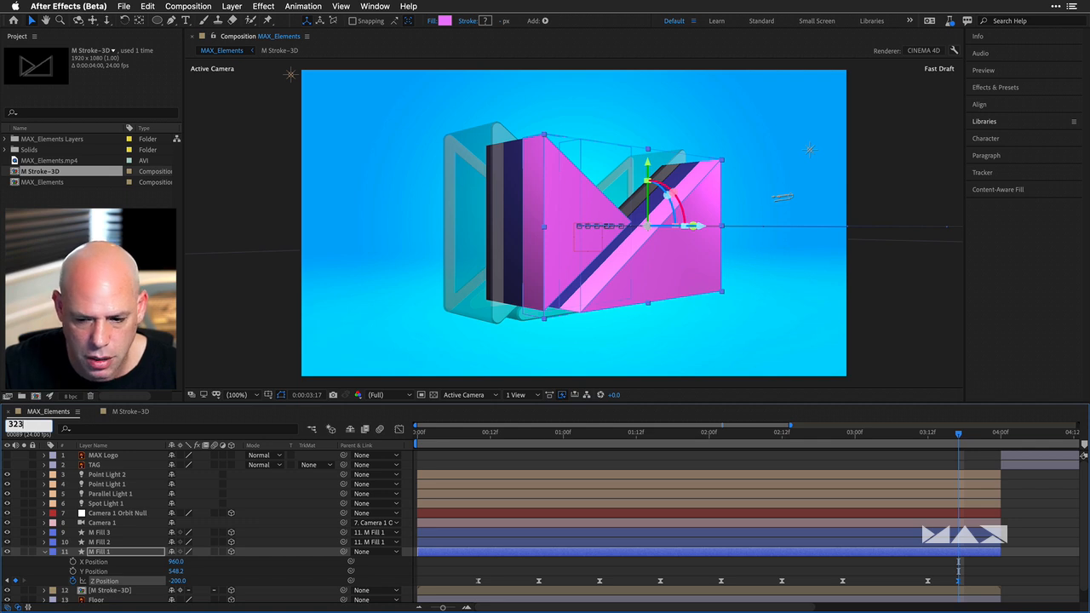
key("Return")
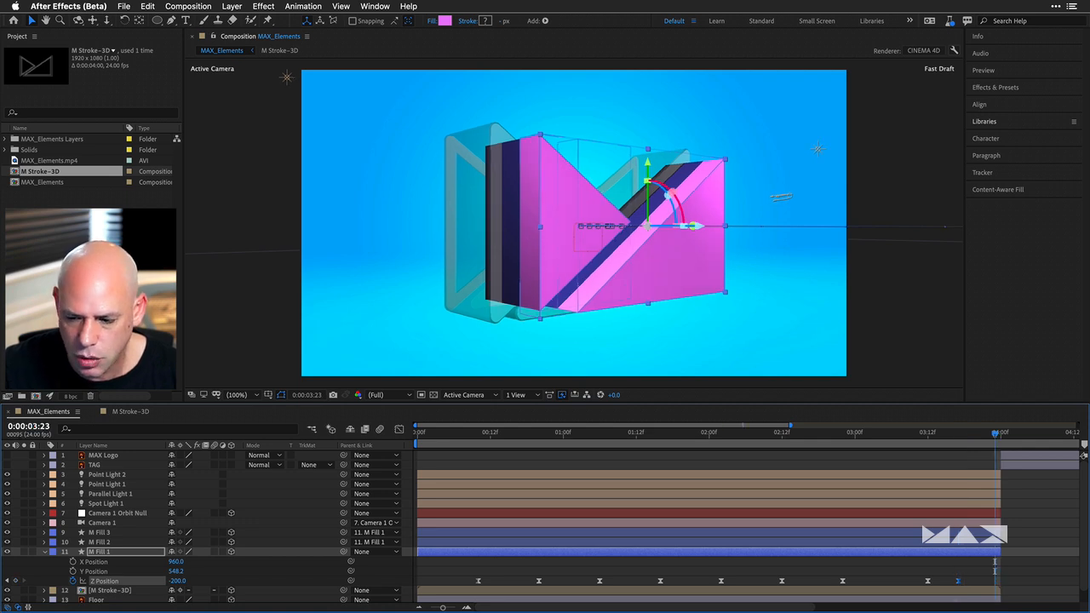
left_click(175, 581)
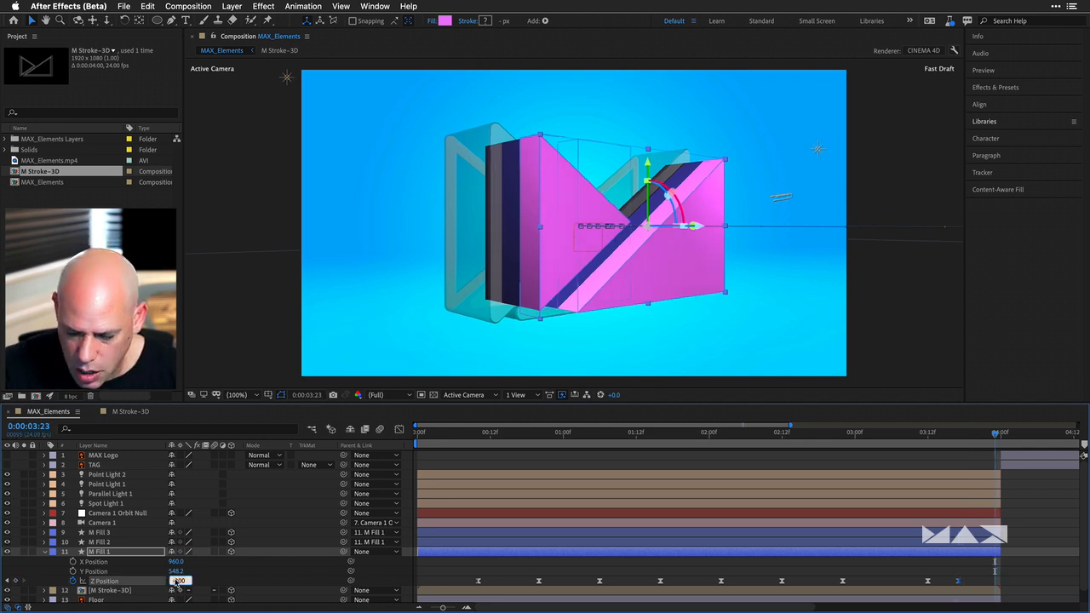
type("7000")
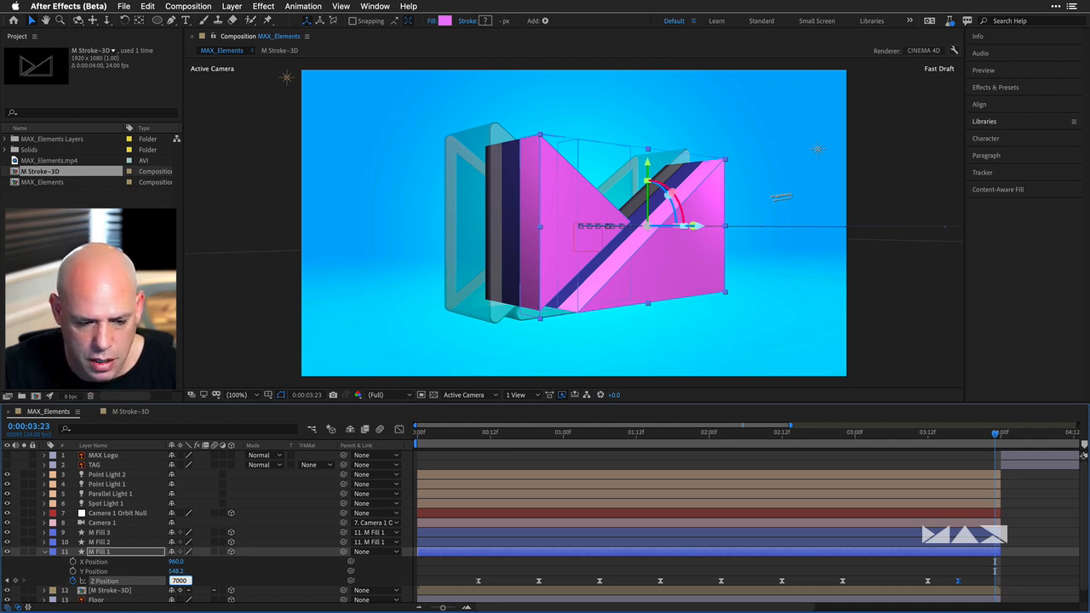
key("Return")
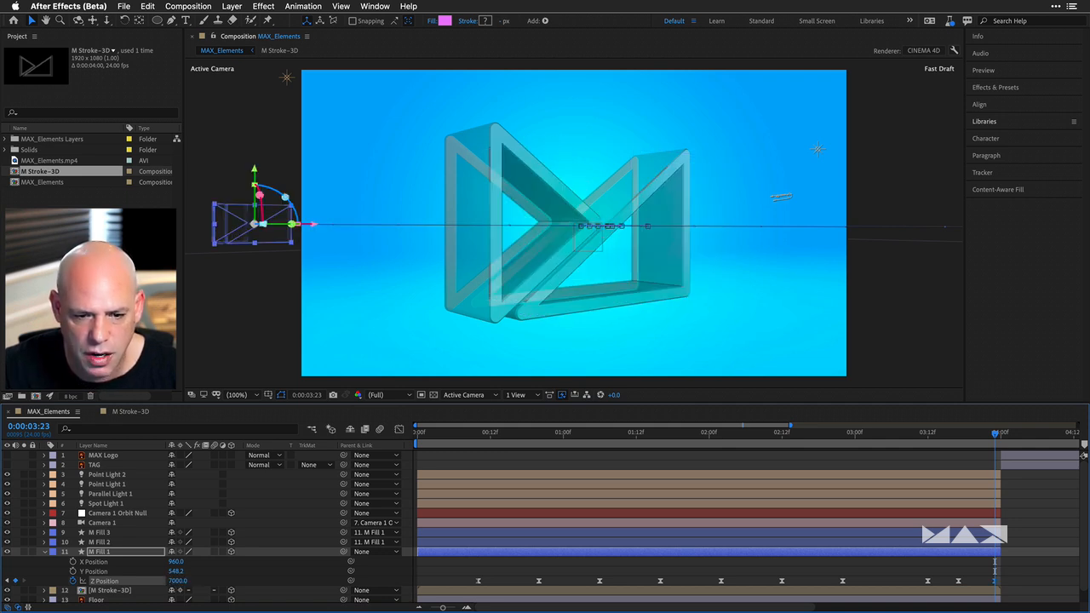
Step: Preview the full M Fill animation with its exit move, and return to the composition's start
left_click(418, 434)
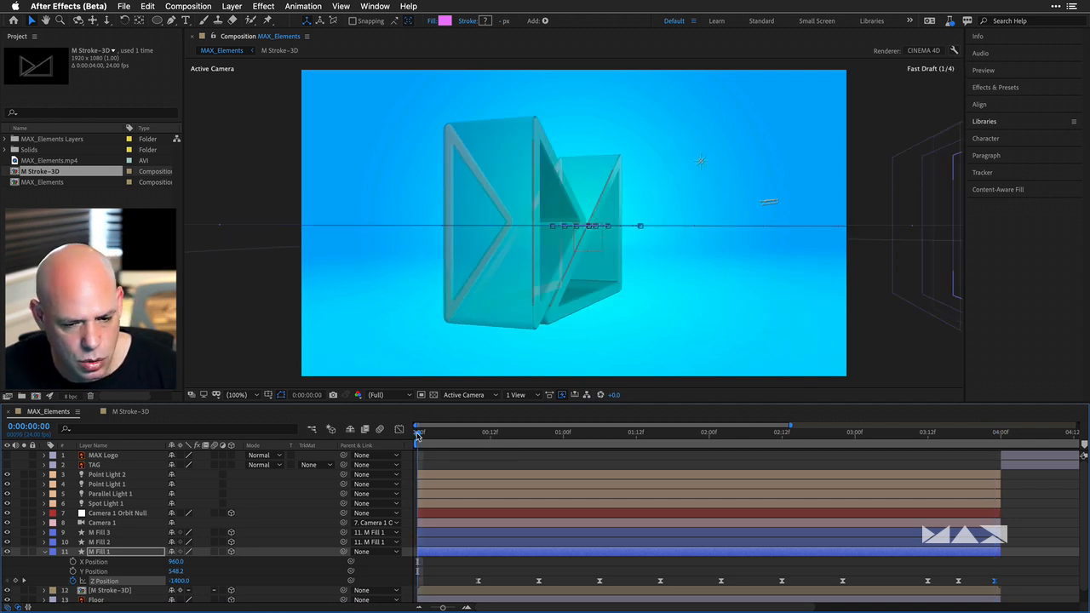
key("space")
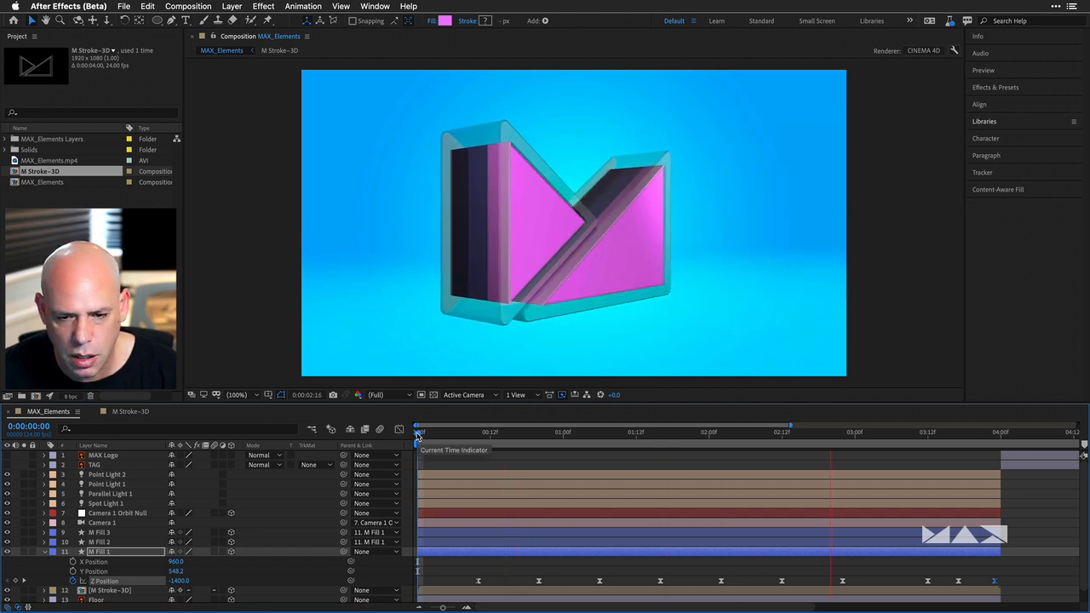
key("space")
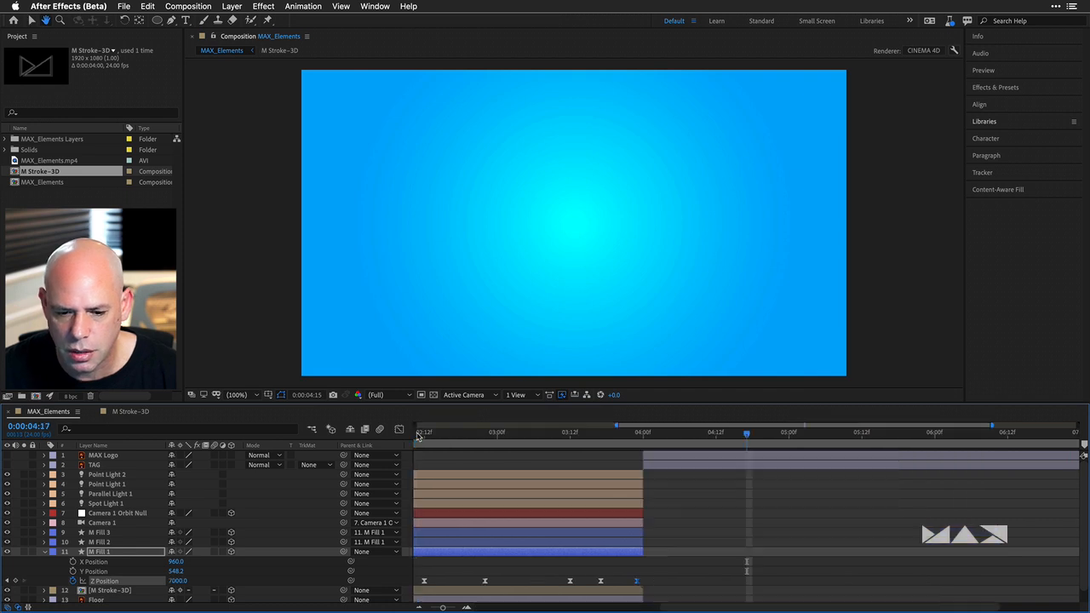
left_click_drag(443, 608, 407, 608)
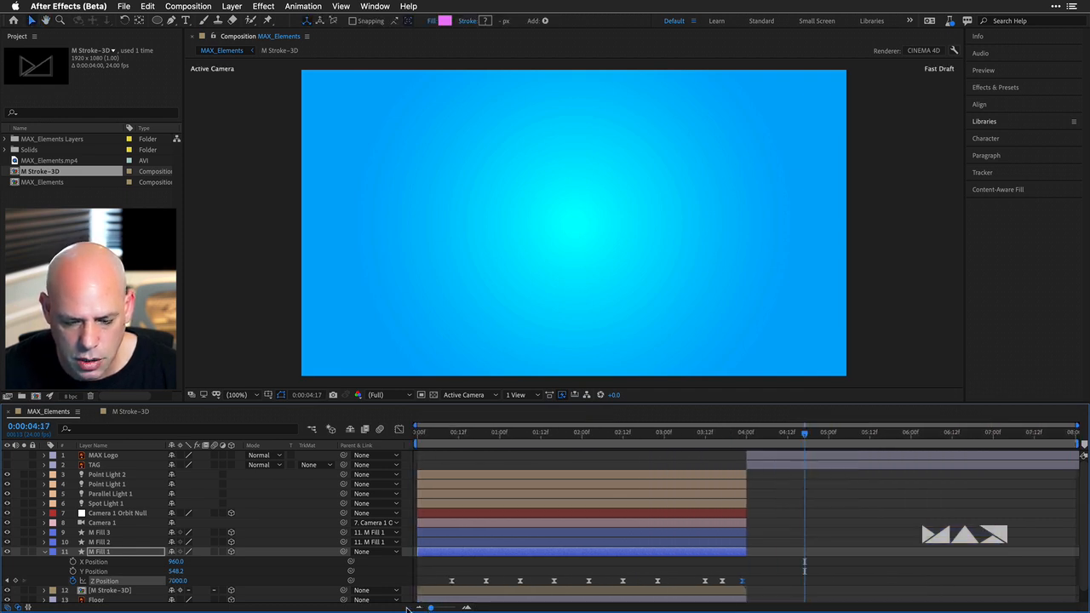
left_click(421, 433)
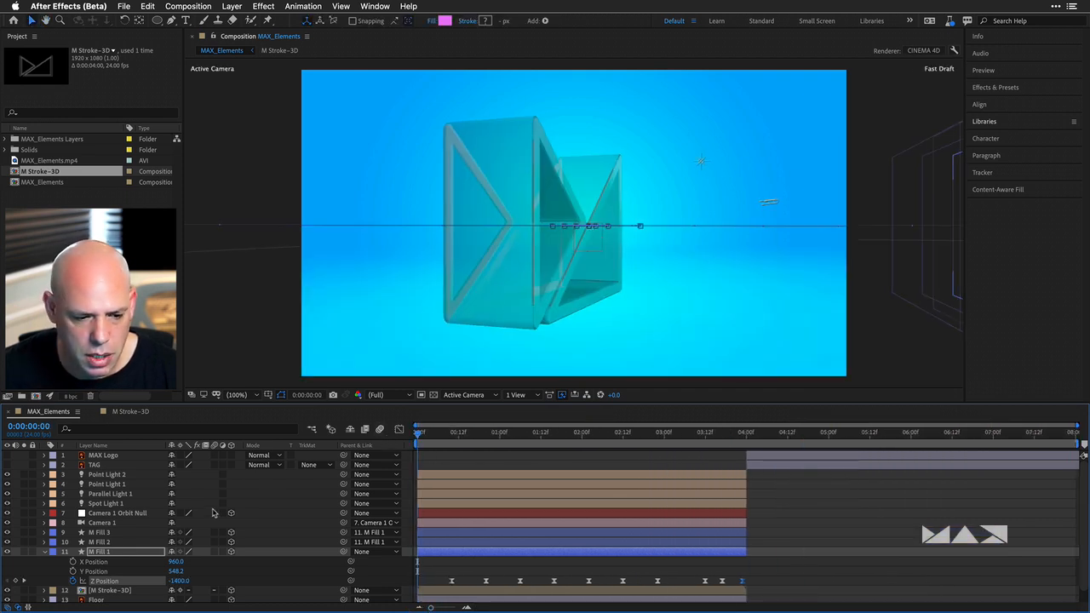
Step: Collapse M Fill 1's properties and switch Fast Previews to Adaptive Resolution with the playhead at 0:00:00:16
left_click(45, 552)
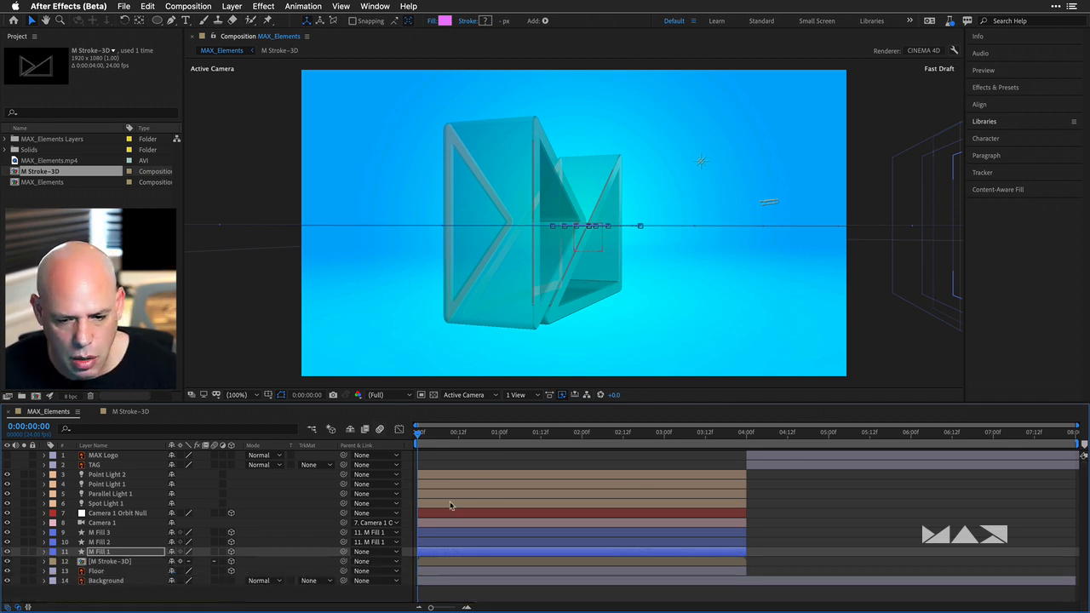
left_click(583, 434)
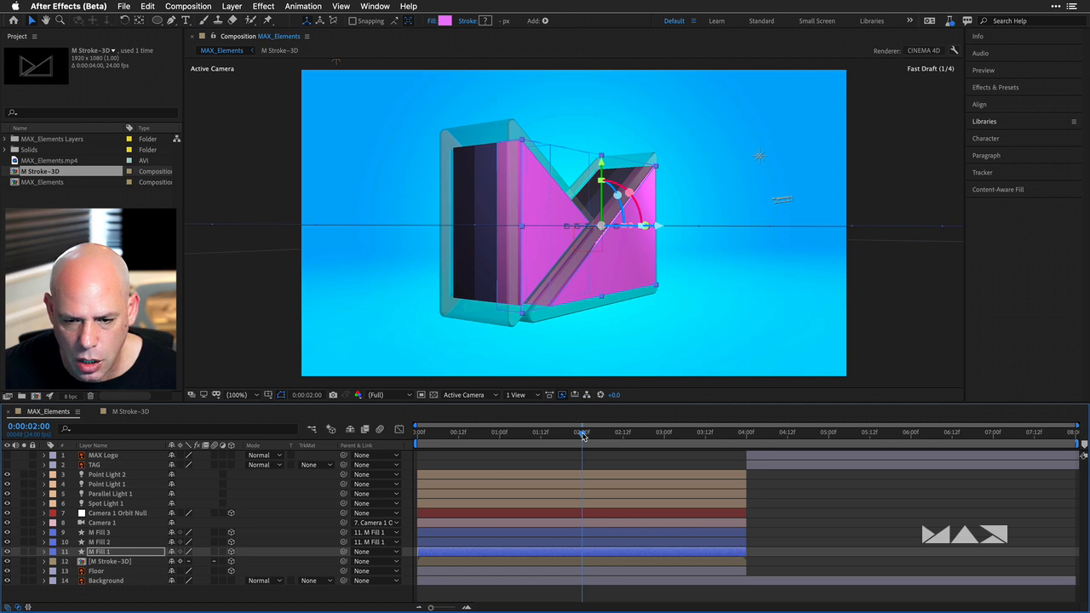
left_click_drag(583, 434, 473, 437)
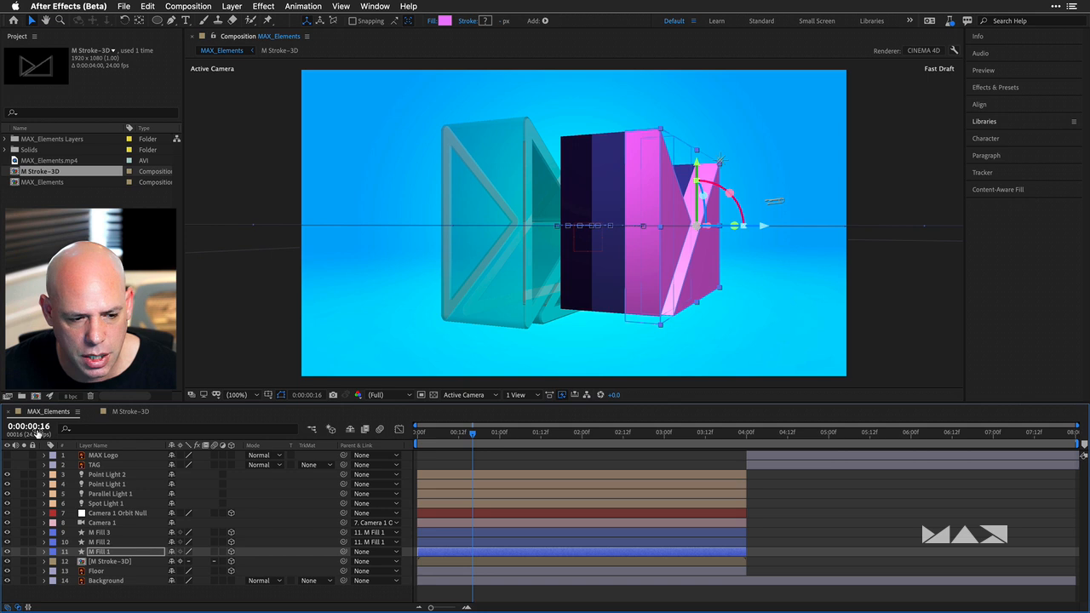
left_click(564, 395)
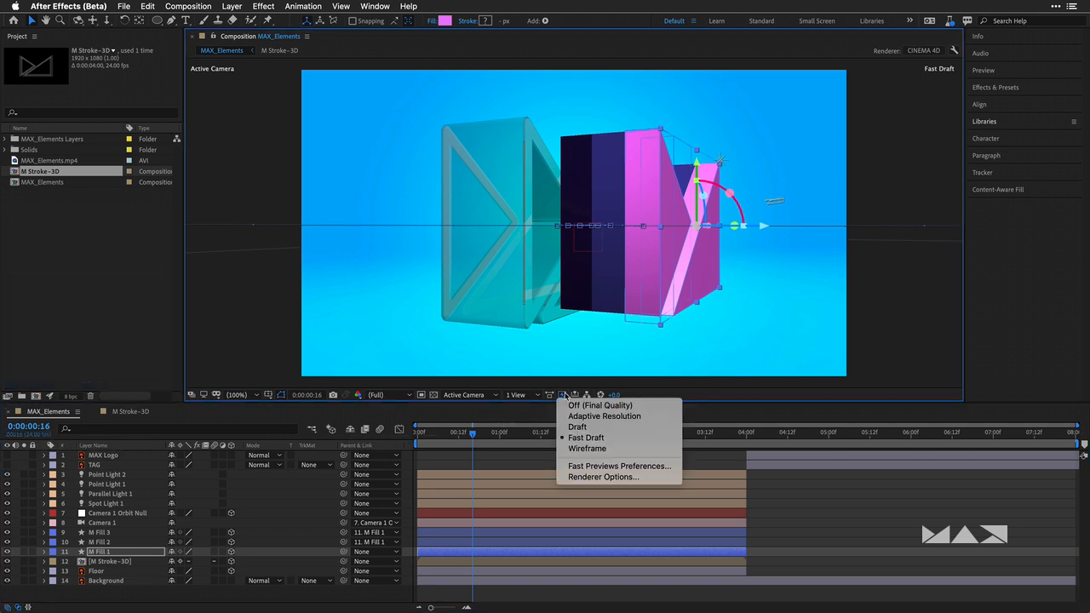
left_click(571, 417)
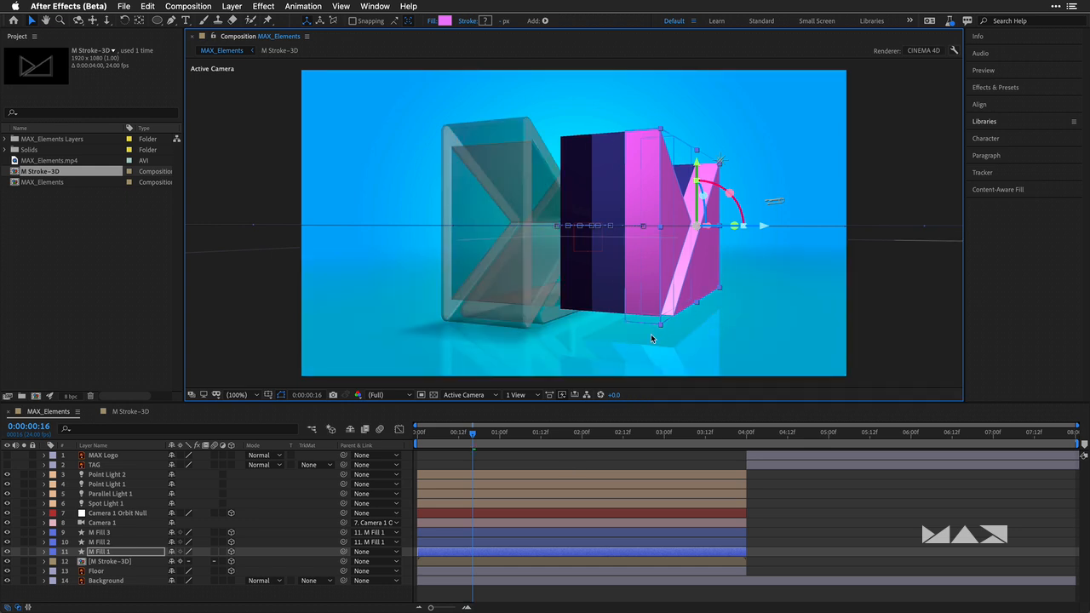
Step: Turn on Casts Shadows for M Fill 1, M Fill 2 and M Fill 3 together, and collapse their properties
left_click(98, 533)
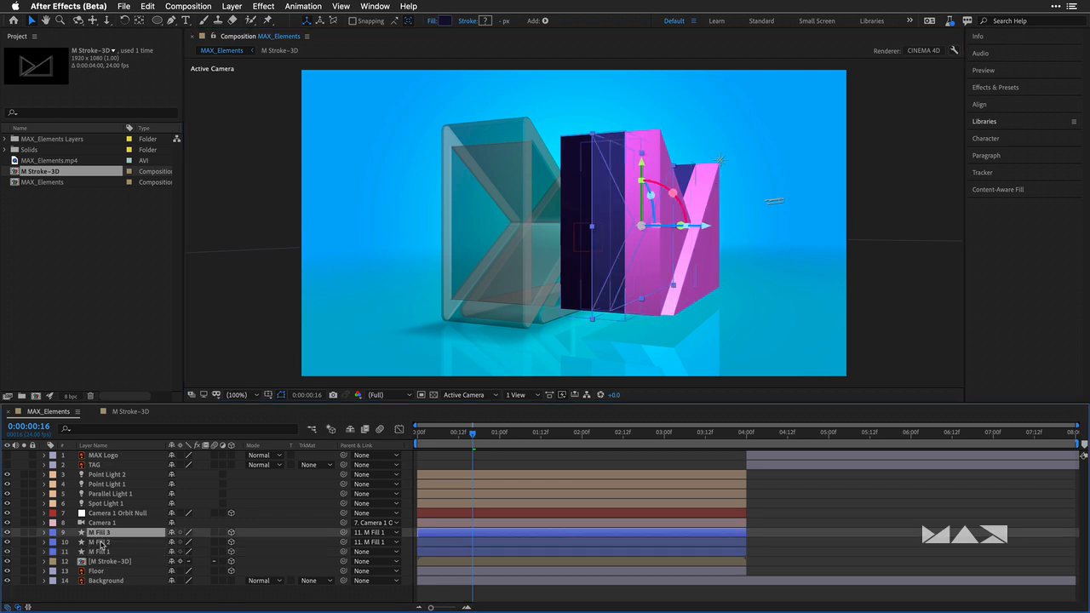
left_click(102, 543, "shift")
left_click(102, 552, "shift")
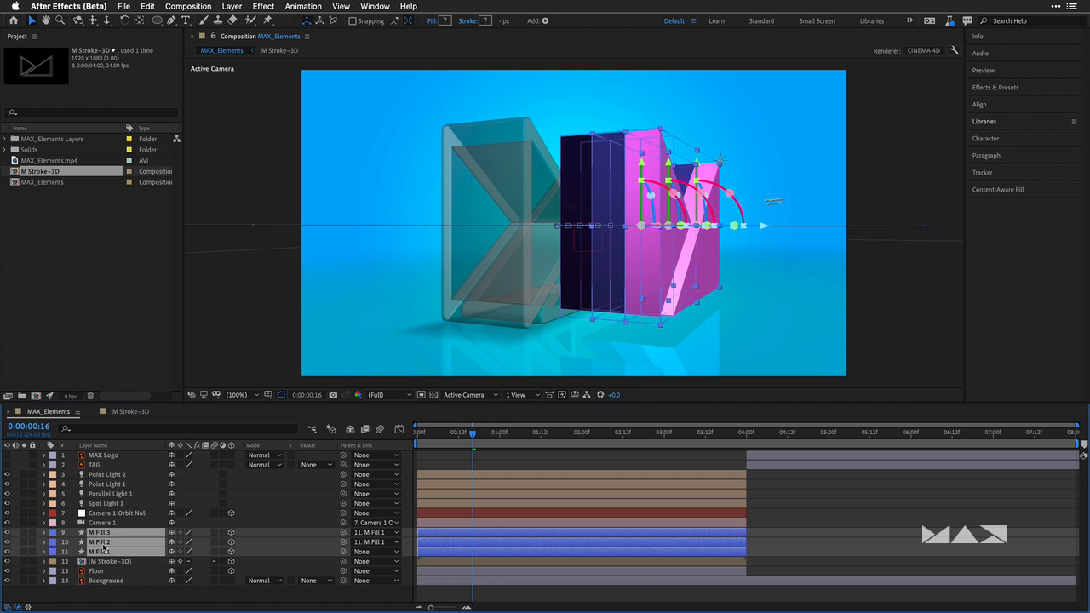
key("a")
key("a")
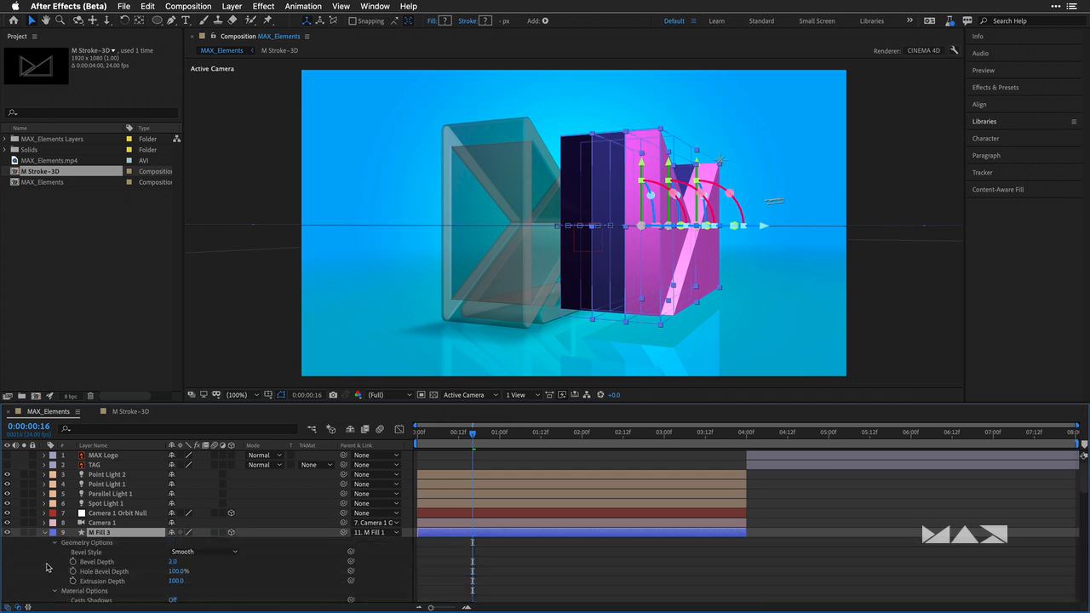
scroll(47, 568, "down", 2)
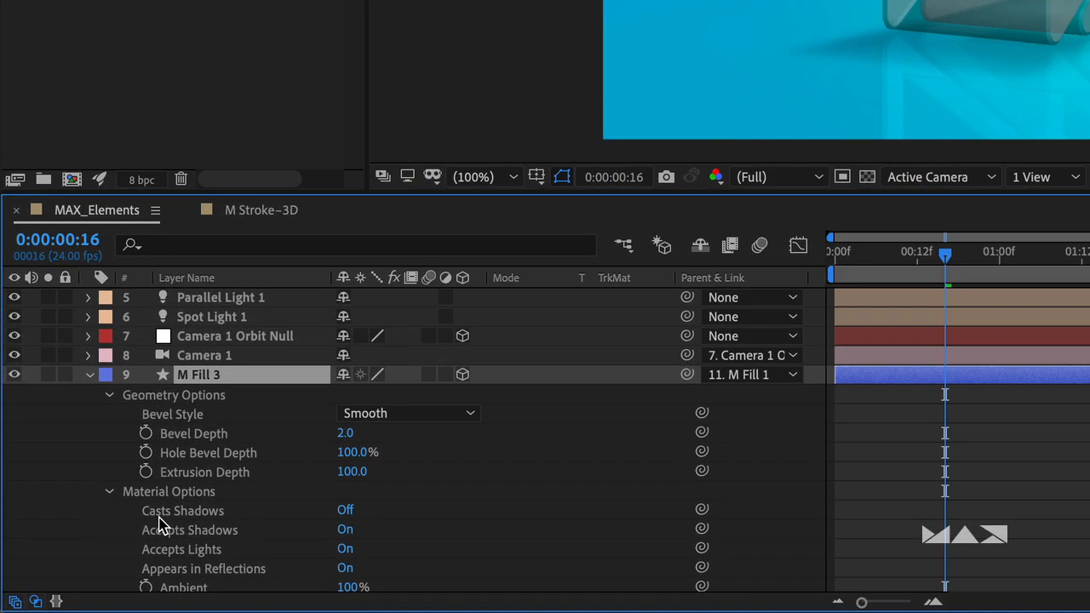
left_click(345, 511)
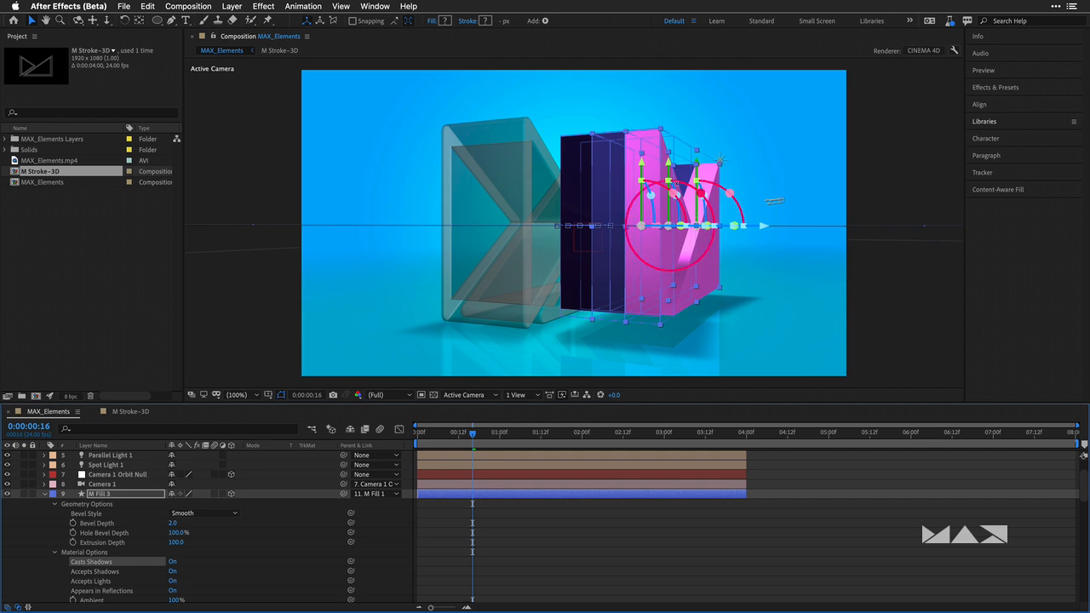
left_click(47, 498)
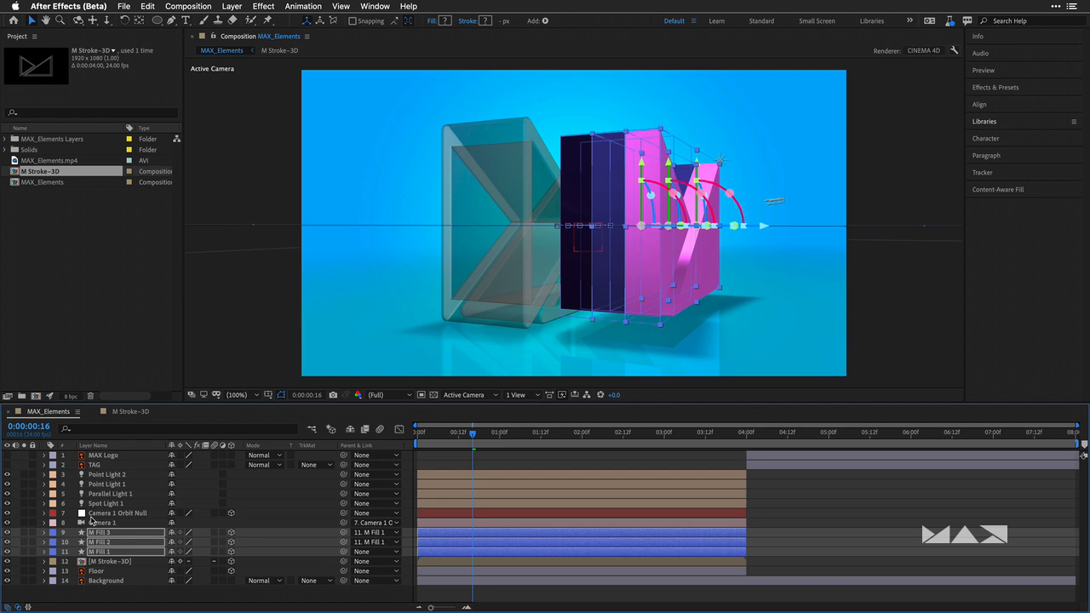
Step: Shorten the work area to end at 04:00f and preview the animation from the start with the Composition panel maximized
left_click(416, 434)
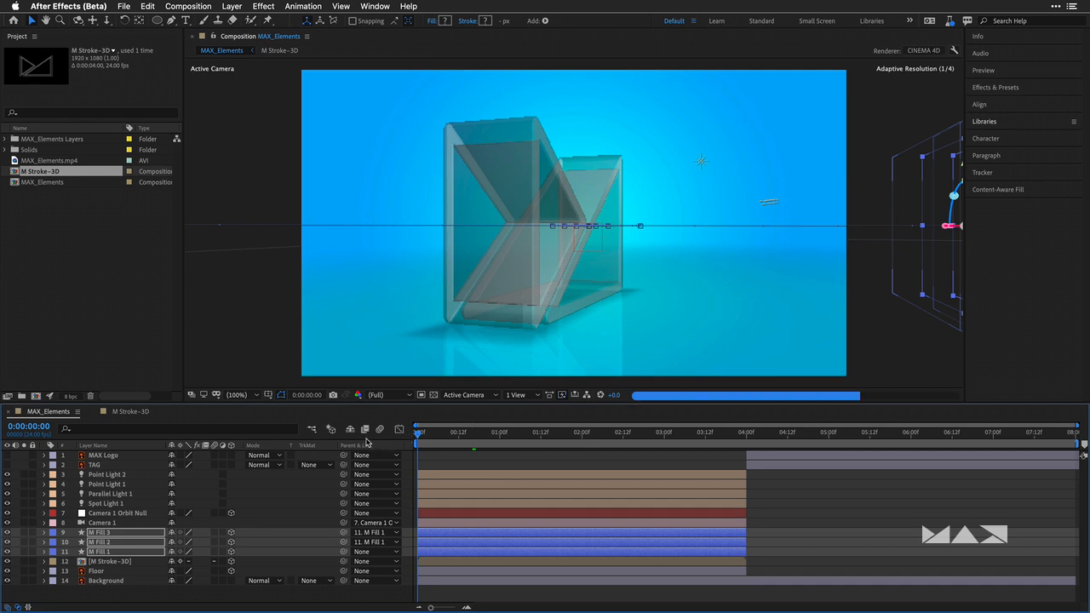
left_click(232, 596)
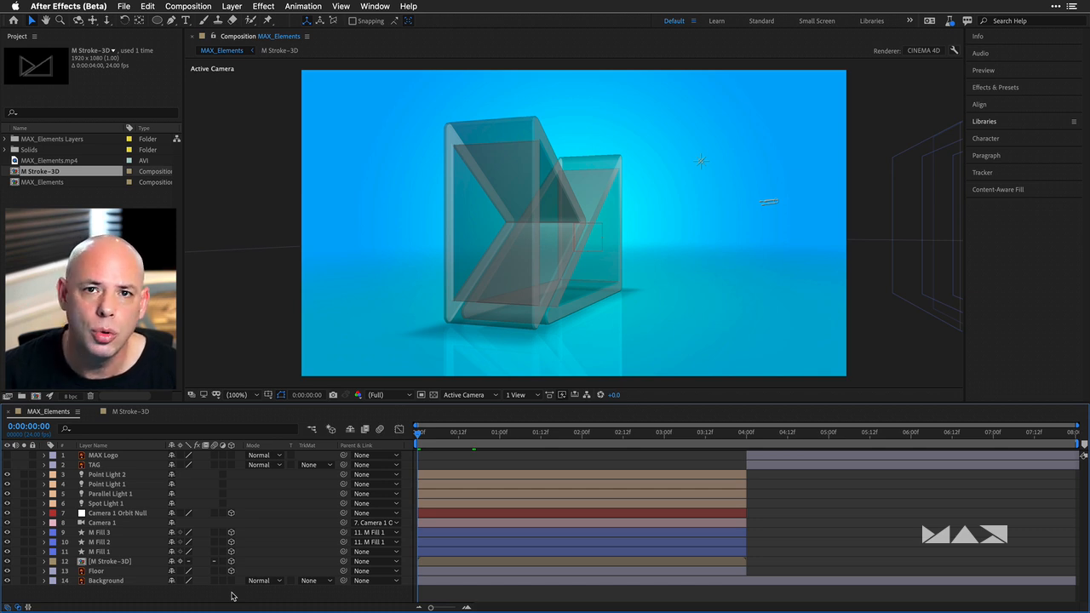
key("super+shift+h")
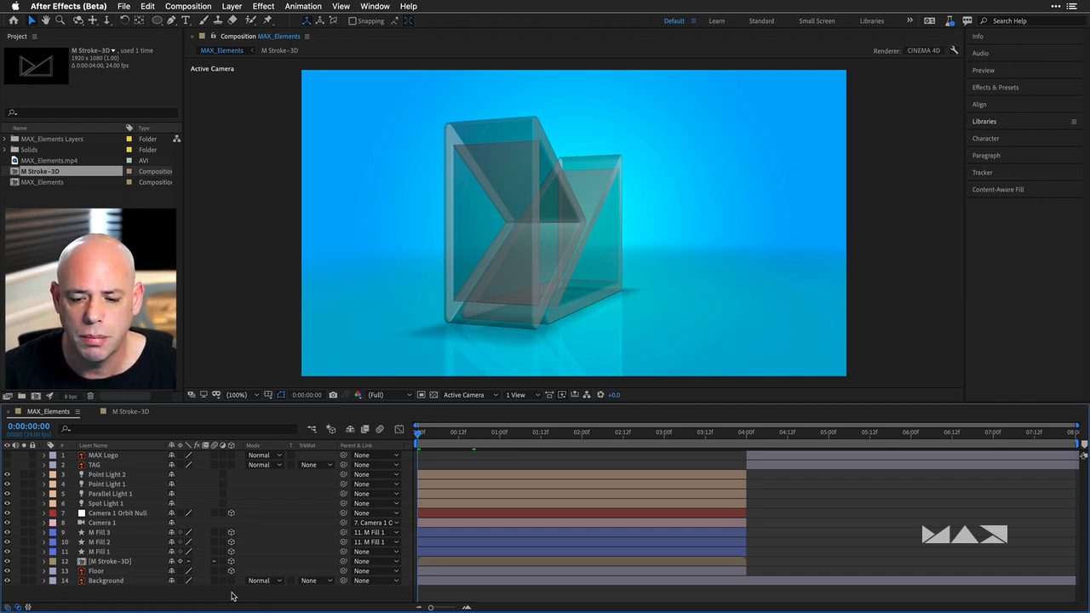
key("super+shift+h")
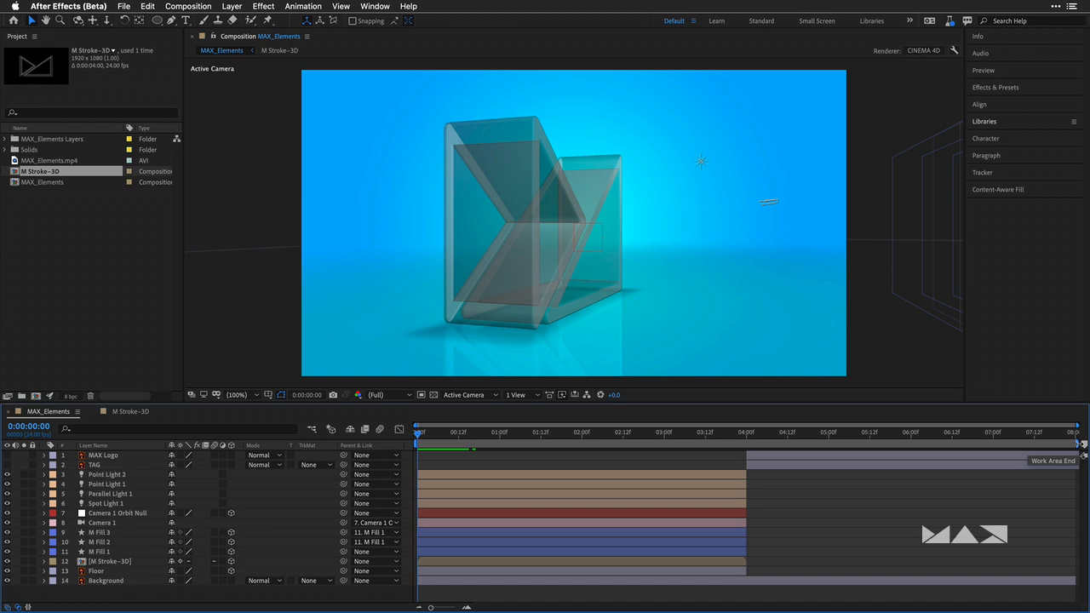
left_click_drag(1082, 443, 748, 453)
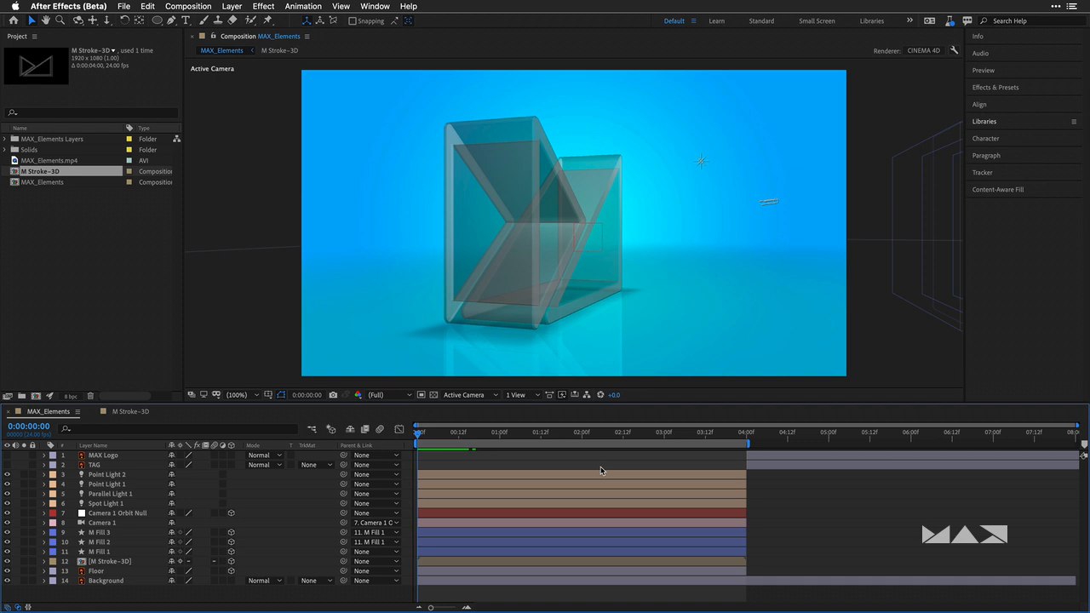
key("space")
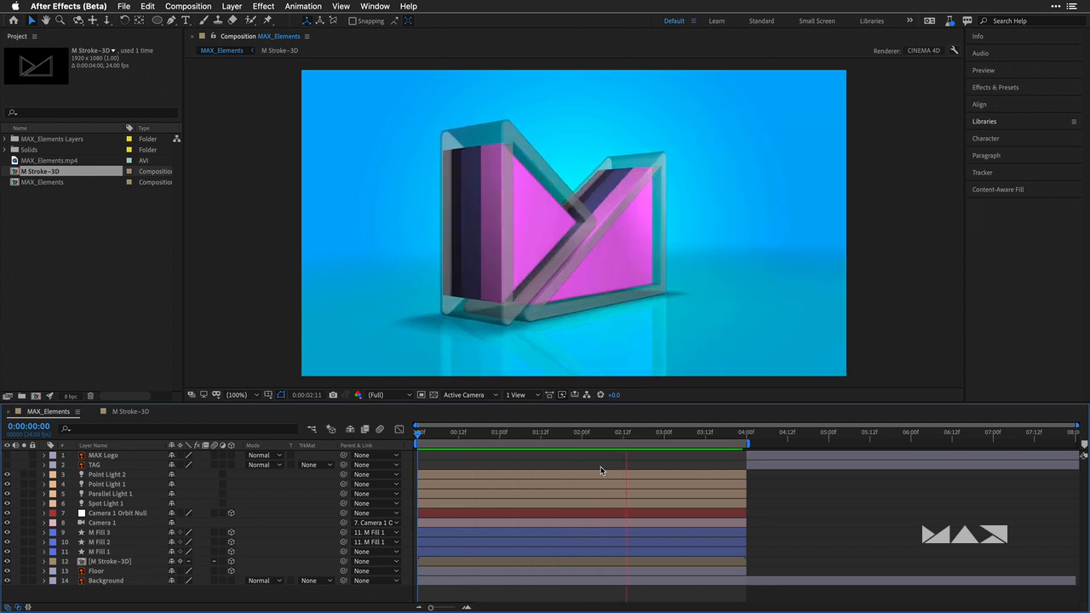
key("grave")
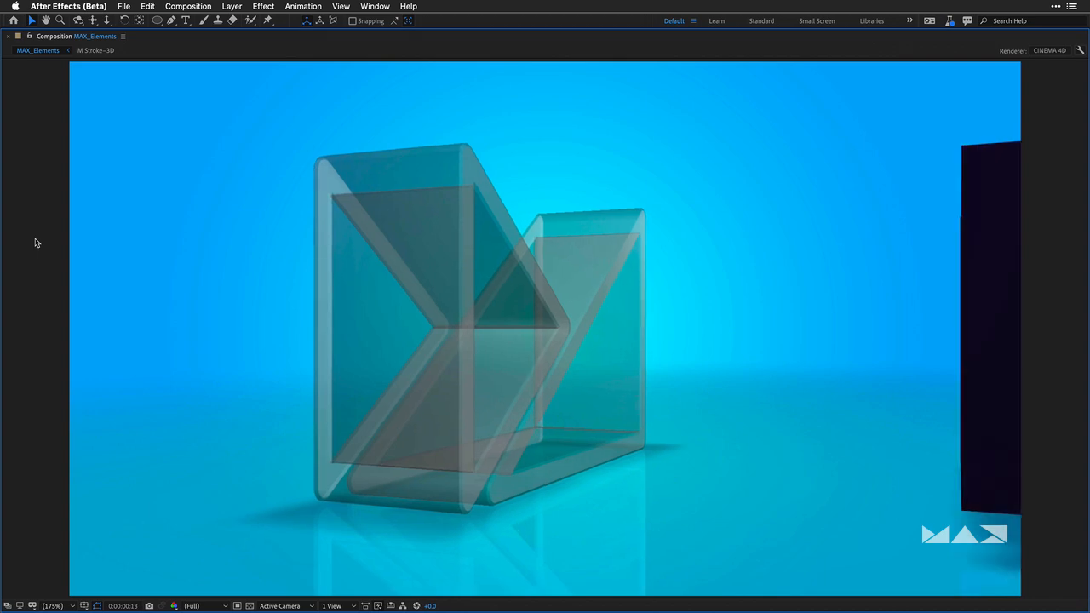